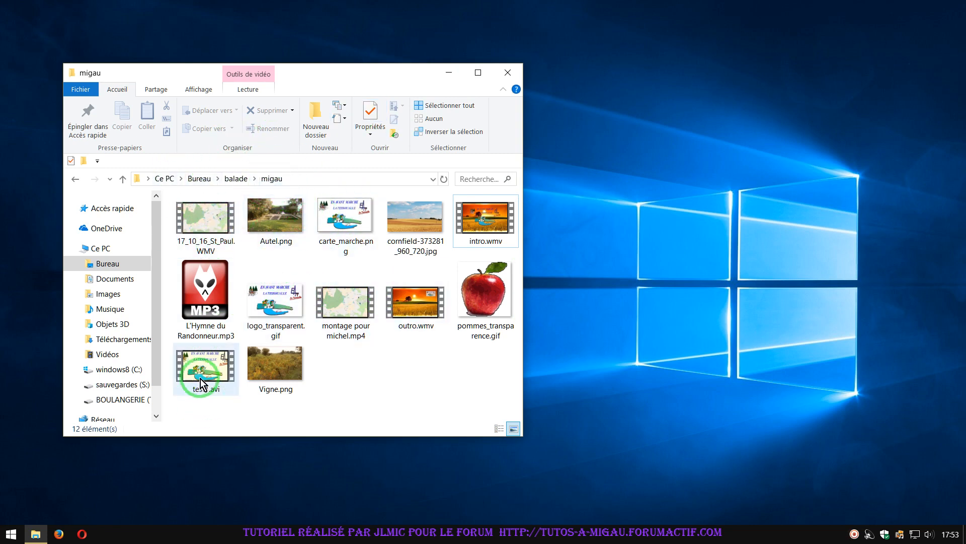
Step: Launch Wondershare Filmora and create a new 16:9 film in advanced mode
mouse_move(28, 539)
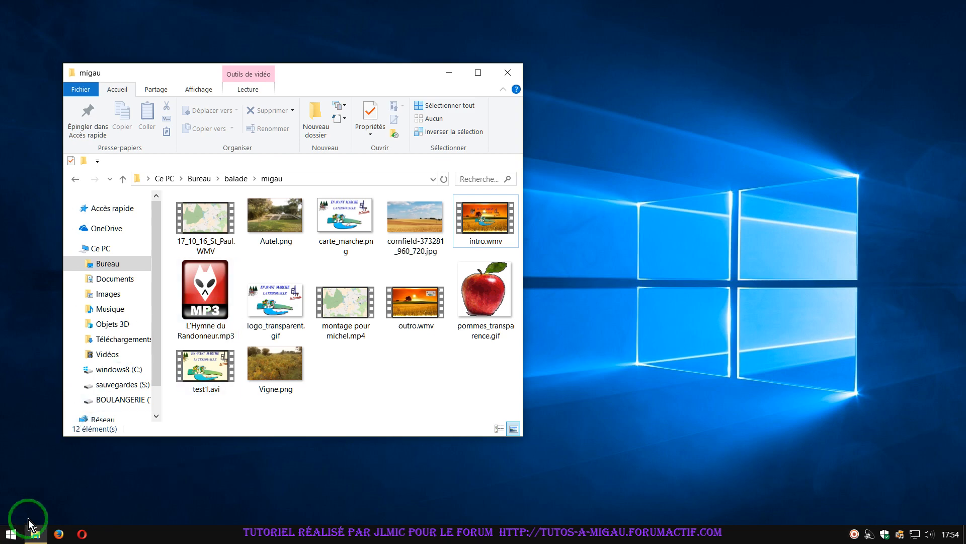
left_click(5, 536)
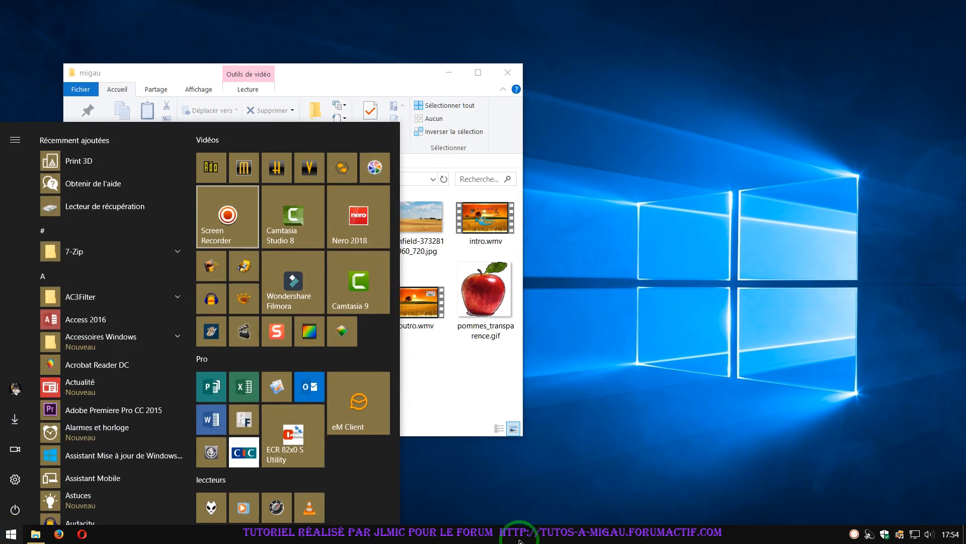
left_click(296, 280)
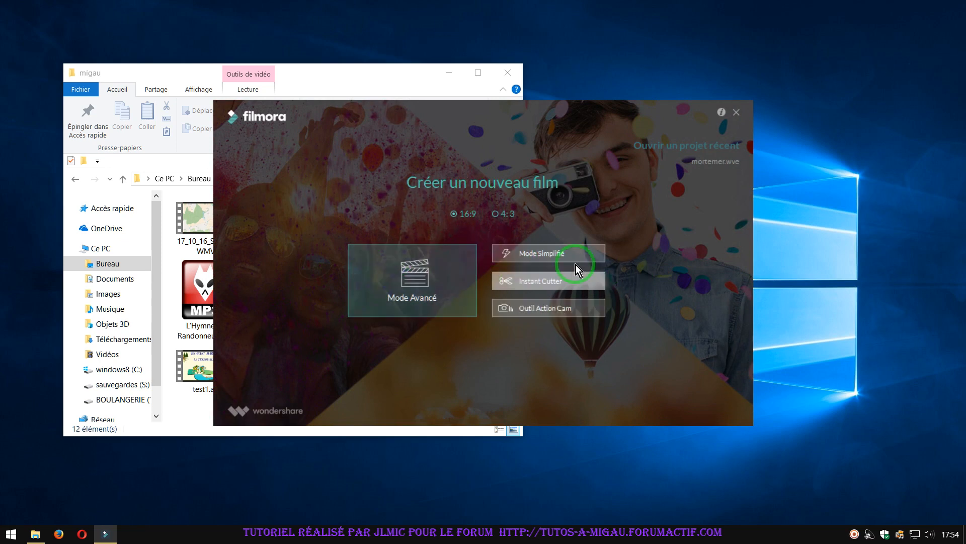
left_click(412, 273)
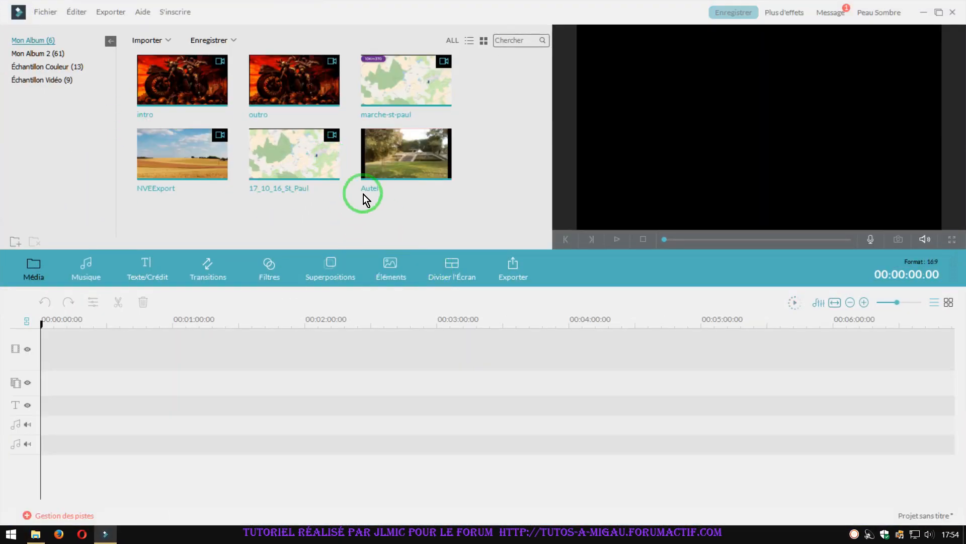
Step: Switch the interface to the dark skin and back to the light skin
left_click(875, 14)
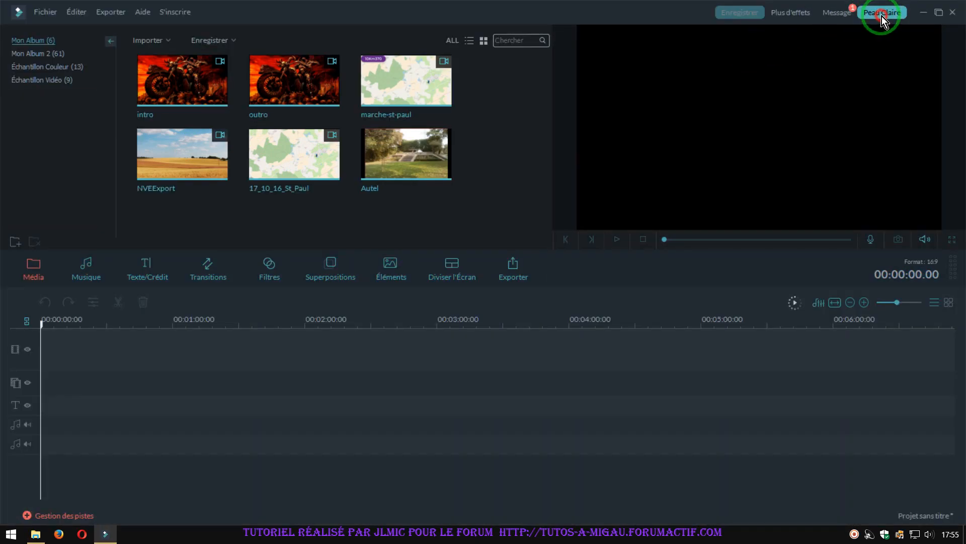
left_click(880, 15)
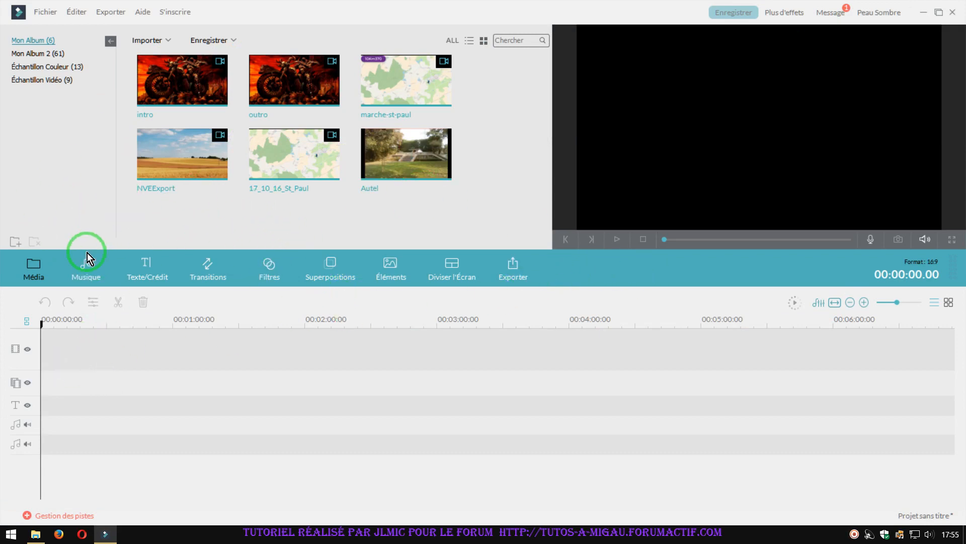
left_click(27, 382)
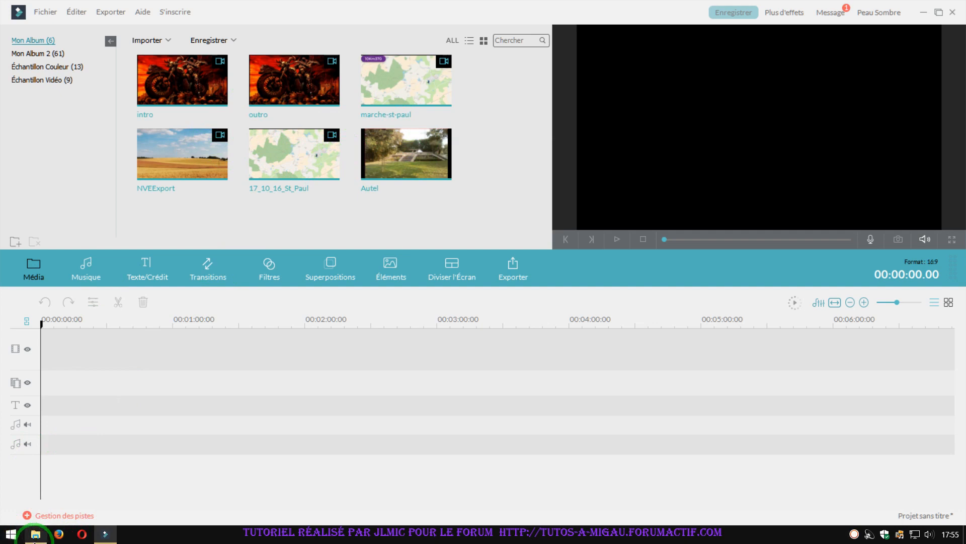
Step: Import L'Hymne du Randonneur.mp3 from the migau folder in File Explorer into the Mon Album media library
left_click(36, 534)
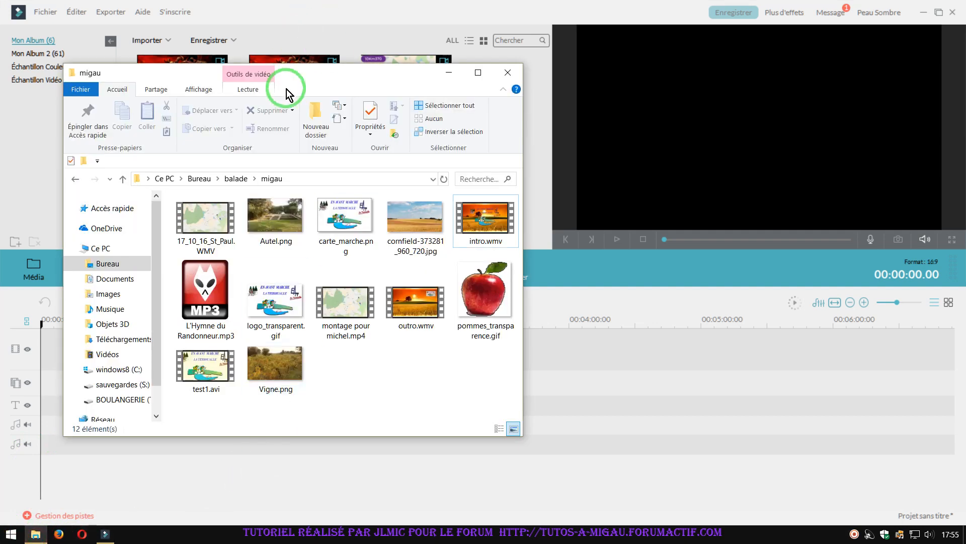
left_click_drag(308, 78, 619, 89)
left_click(519, 226)
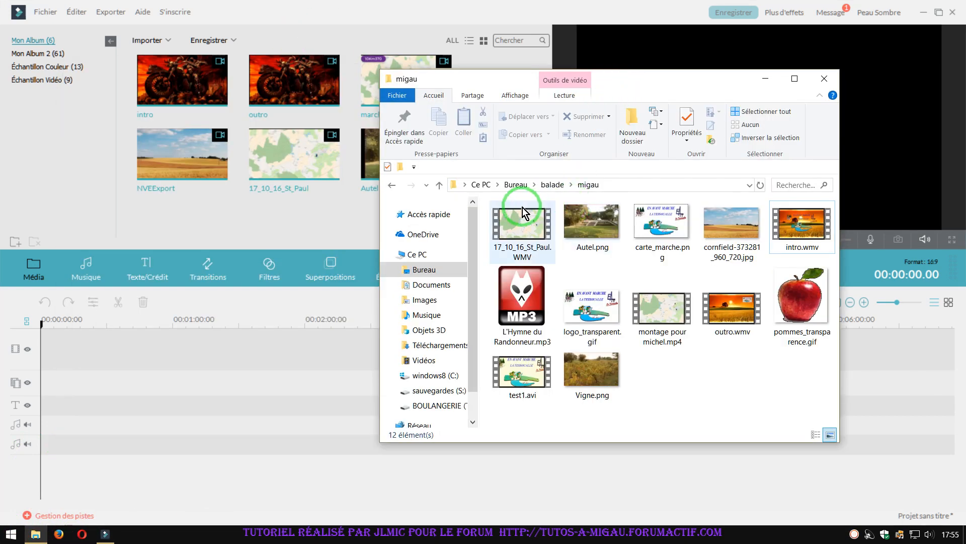
left_click_drag(522, 297, 236, 197)
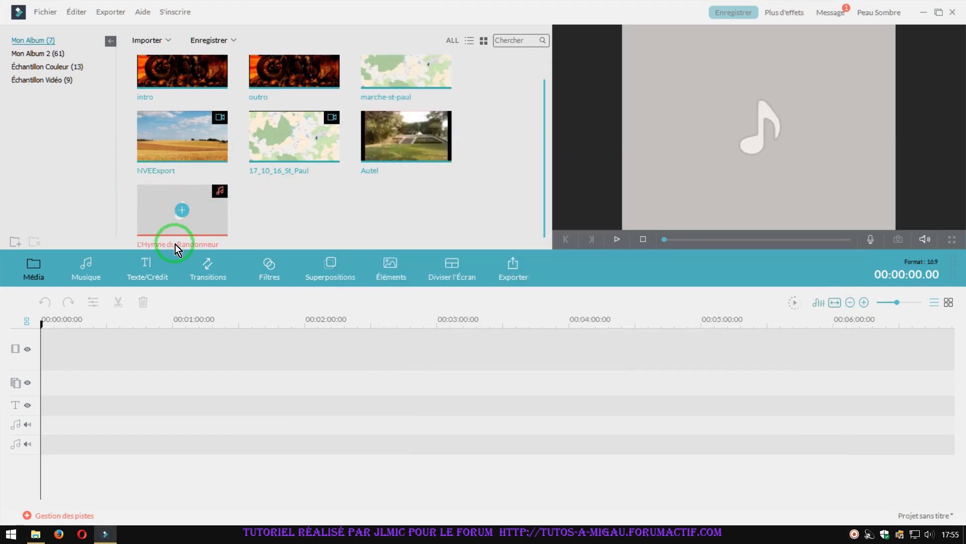
Step: Place the 17_10_16_St_Paul clip at the start of the video track
scroll(356, 232, "up", 1)
mouse_move(321, 159)
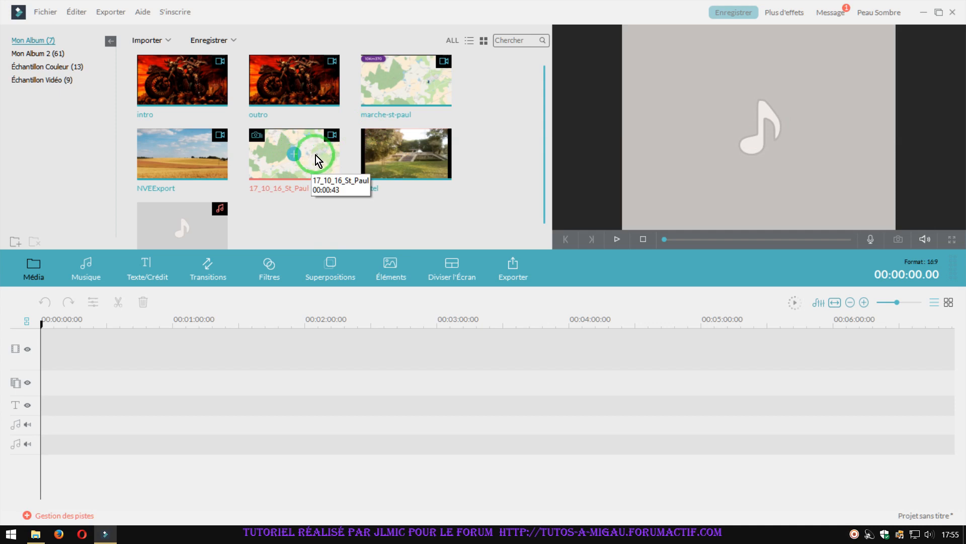
left_click(305, 164)
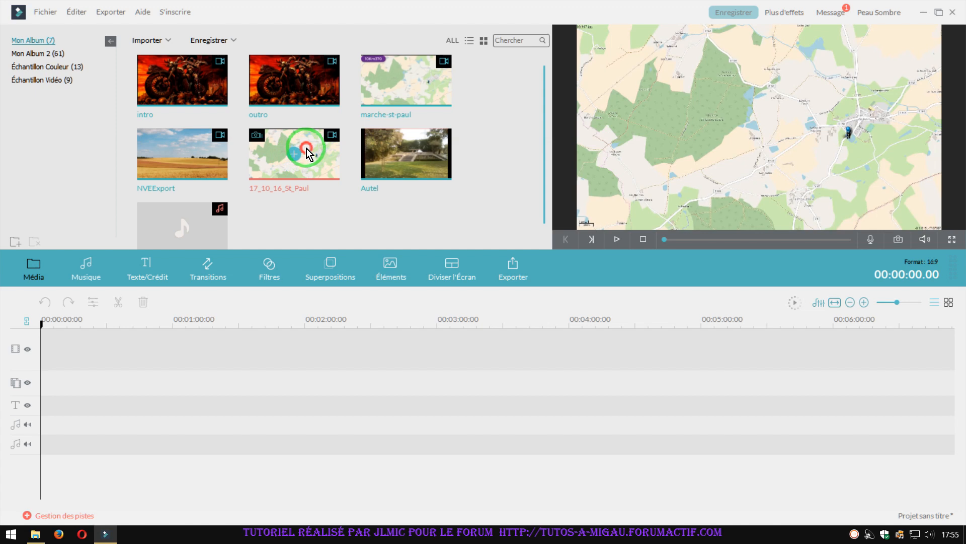
left_click_drag(294, 153, 99, 364)
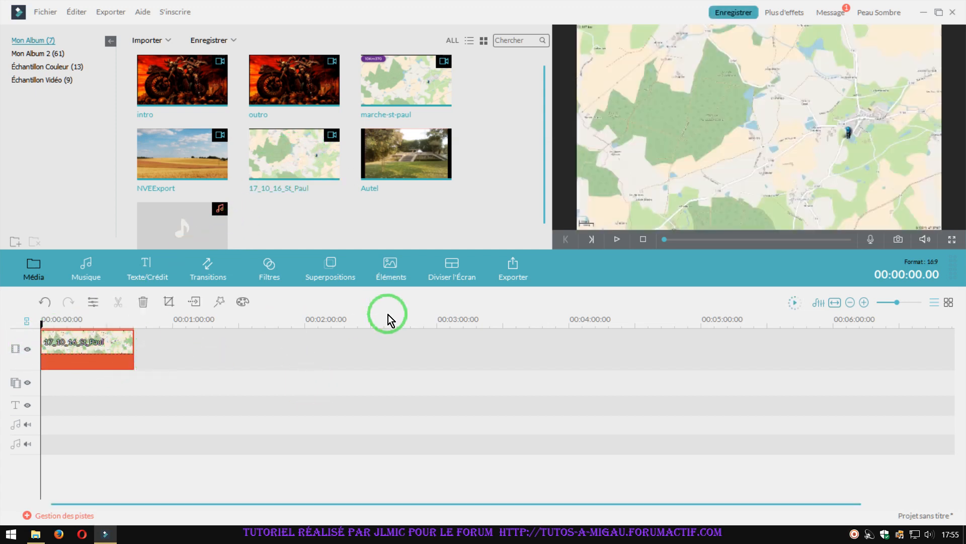
Step: Play the 17_10_16_St_Paul clip to find the cut point and split it at 00:00:12.08
left_click(905, 302)
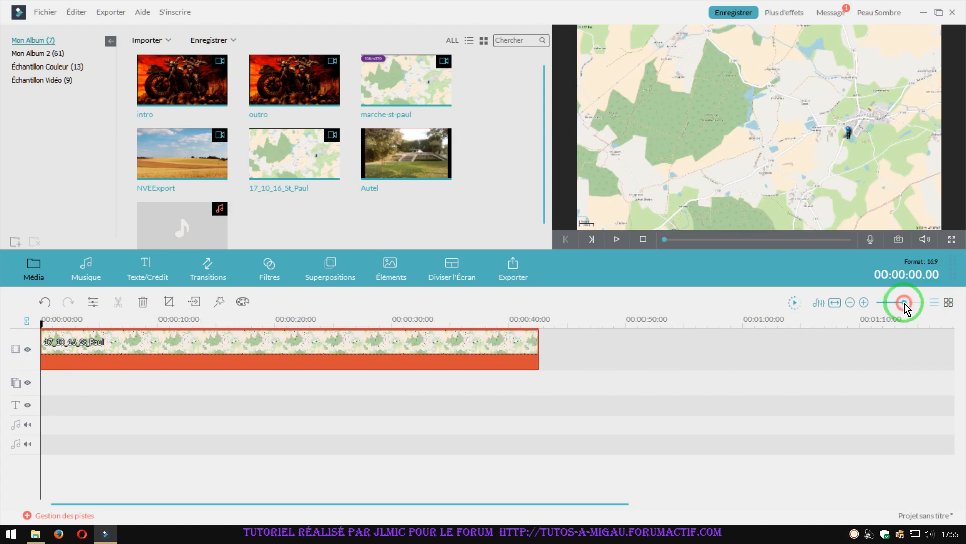
left_click(908, 302)
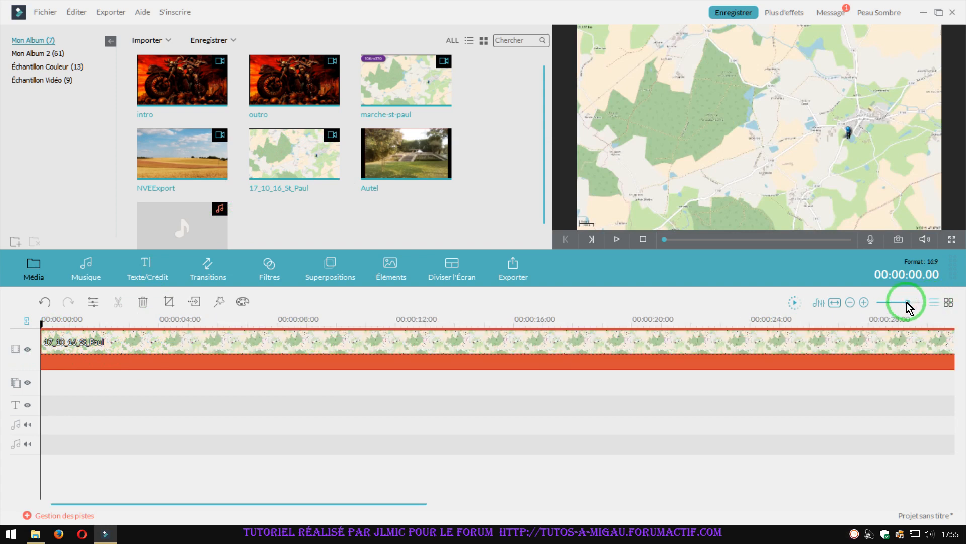
left_click(902, 302)
left_click(907, 302)
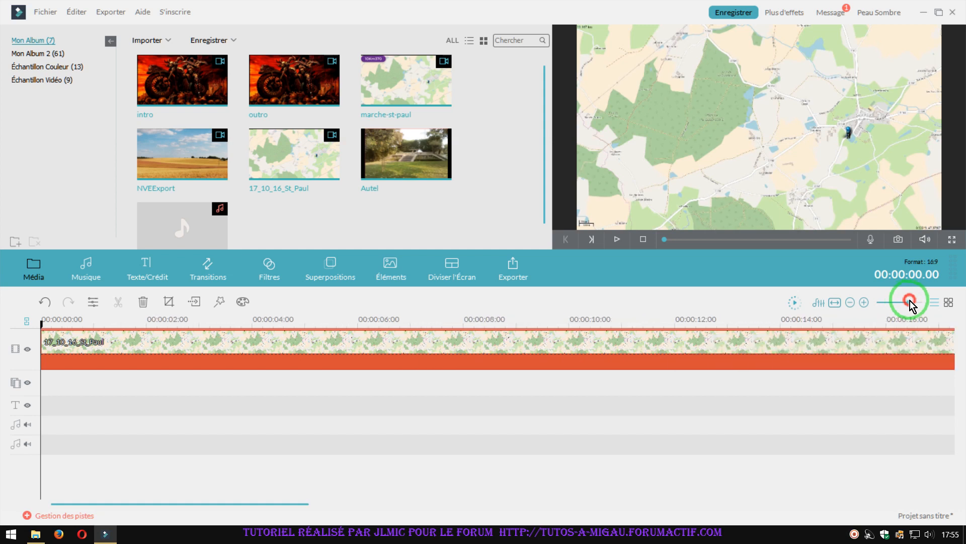
left_click(905, 302)
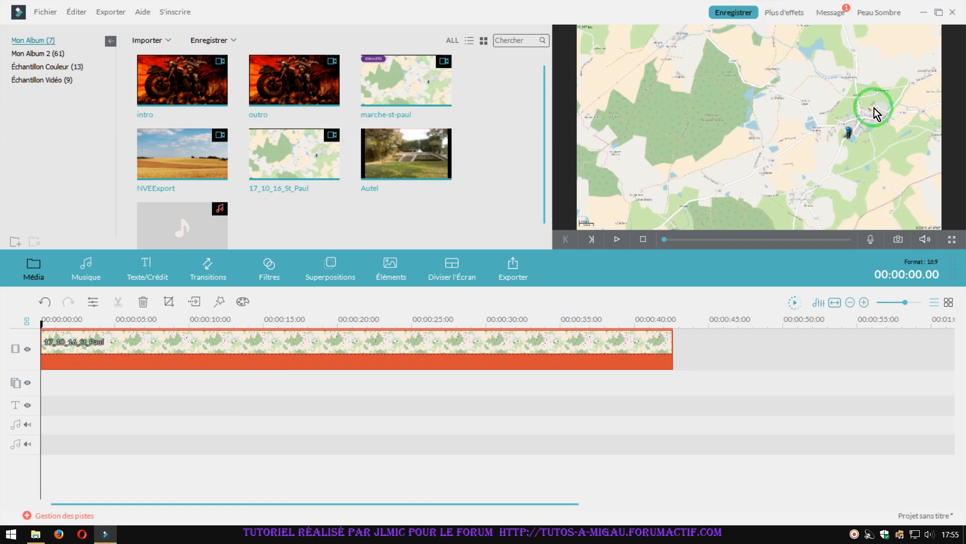
left_click(615, 238)
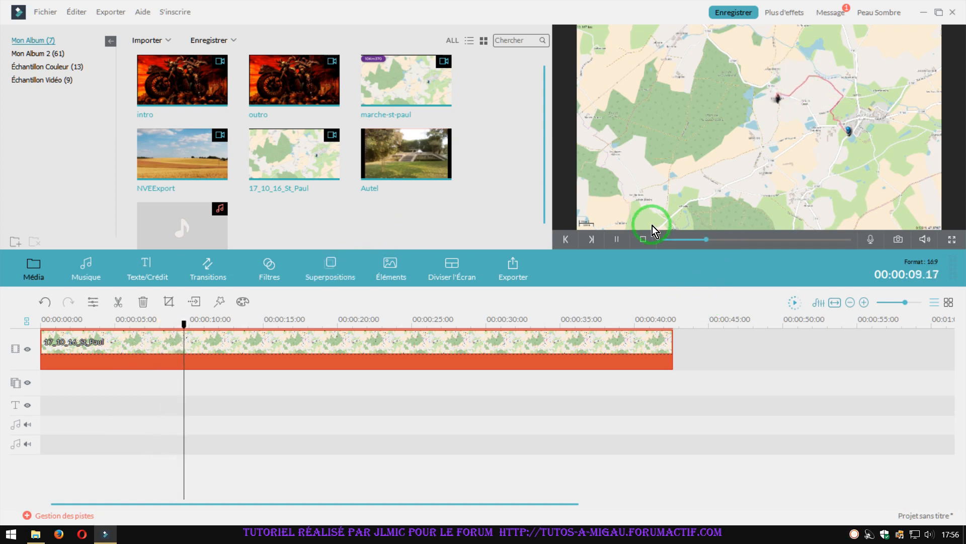
left_click(618, 240)
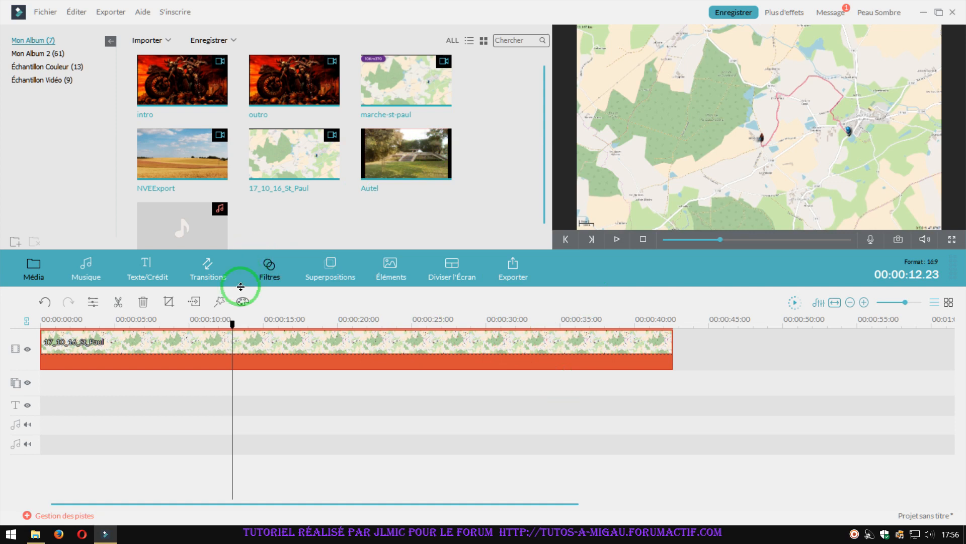
left_click_drag(232, 325, 224, 324)
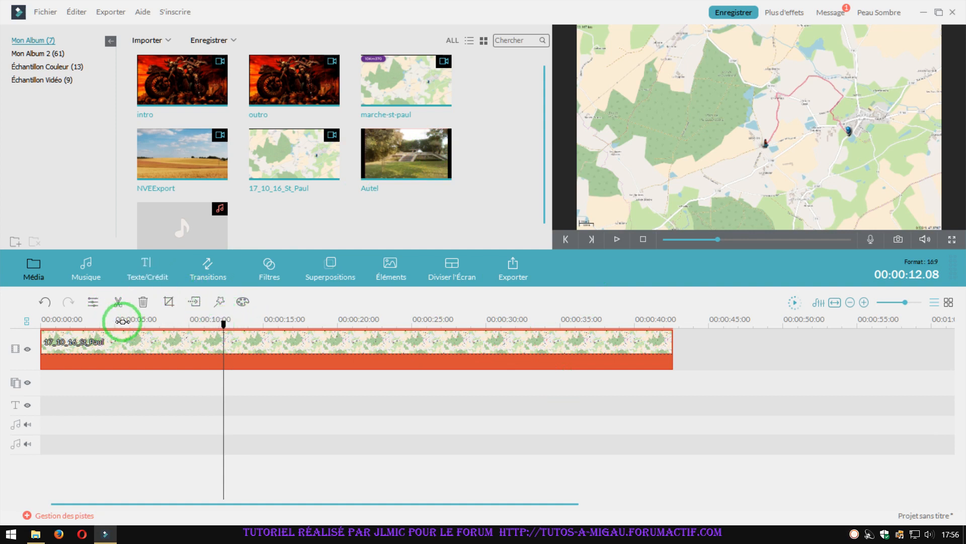
left_click(192, 343)
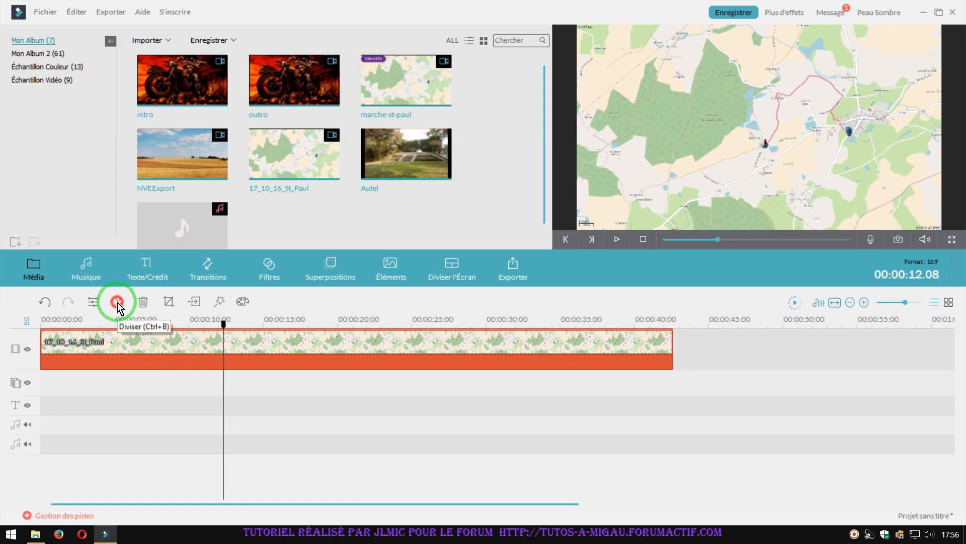
left_click(119, 303)
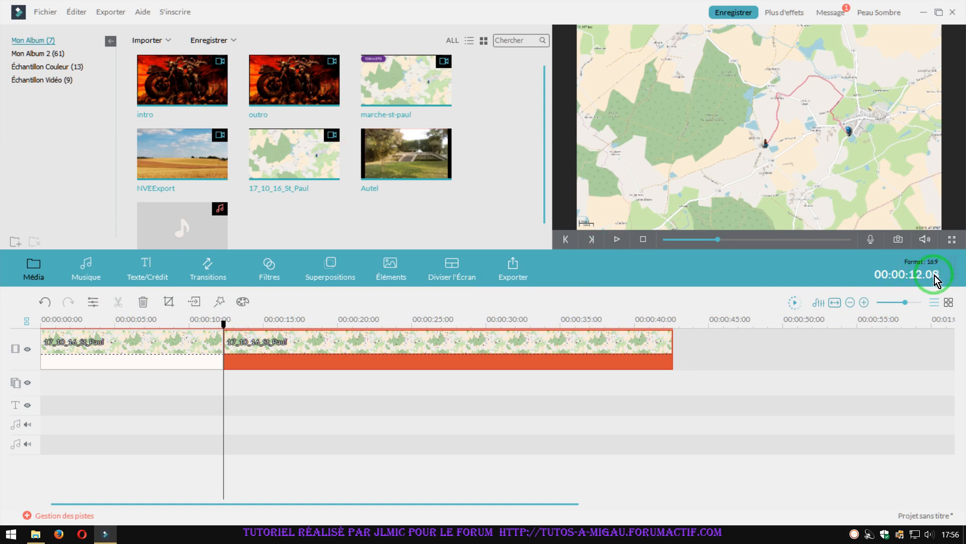
Step: Preview the second segment of the map clip and split it at 00:00:18.09
left_click(617, 239)
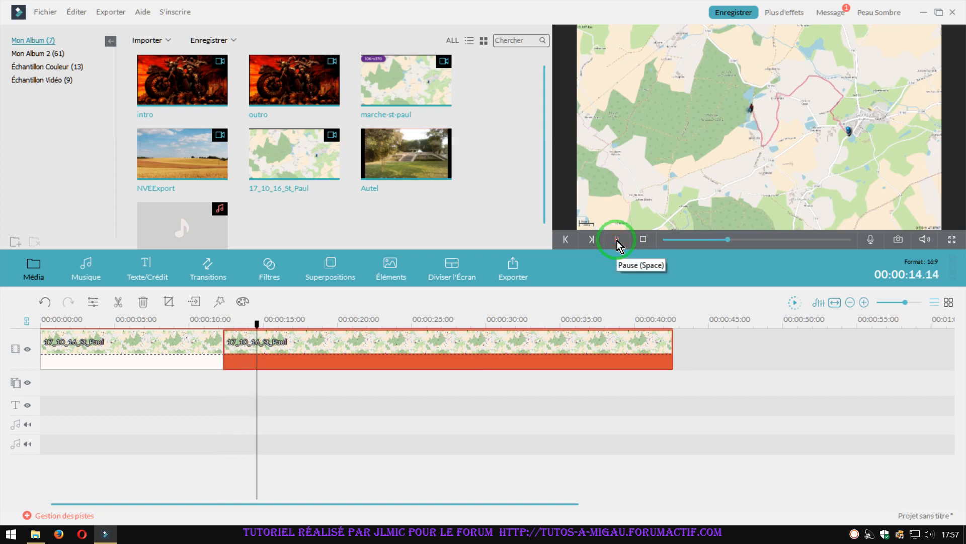
left_click(617, 239)
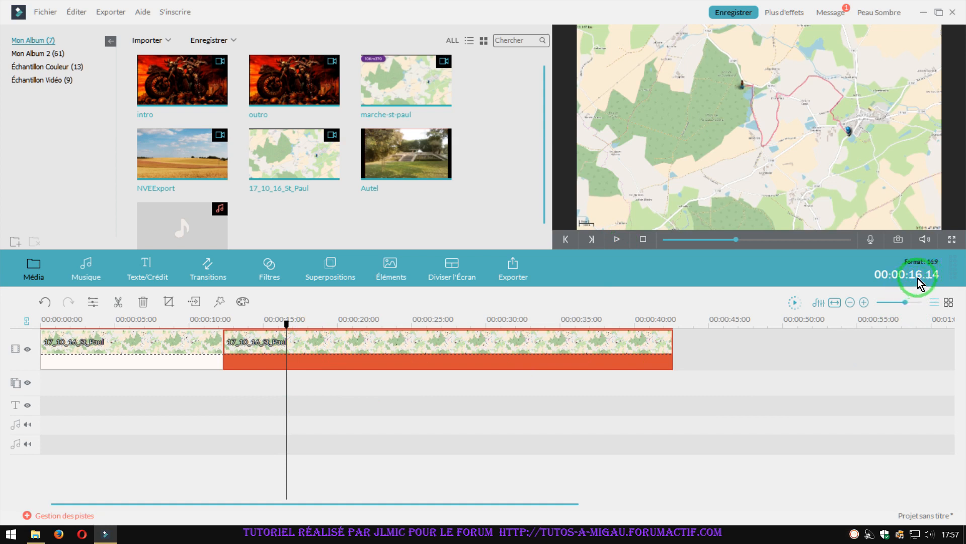
left_click(224, 322)
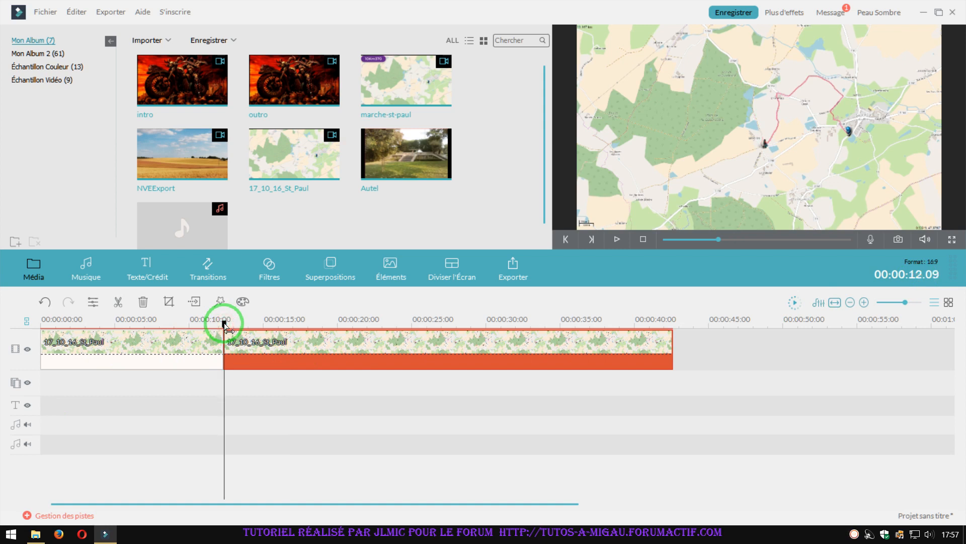
left_click(280, 322)
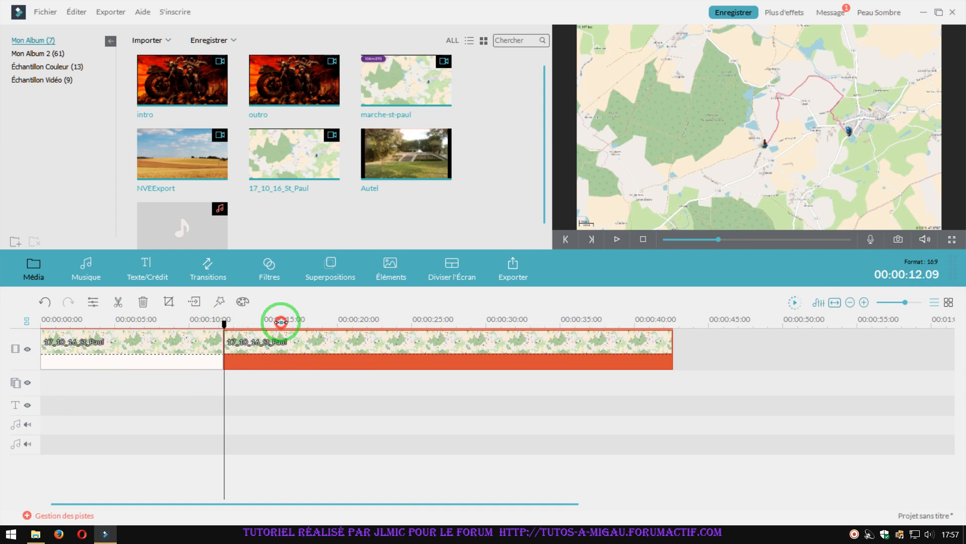
left_click_drag(281, 322, 303, 326)
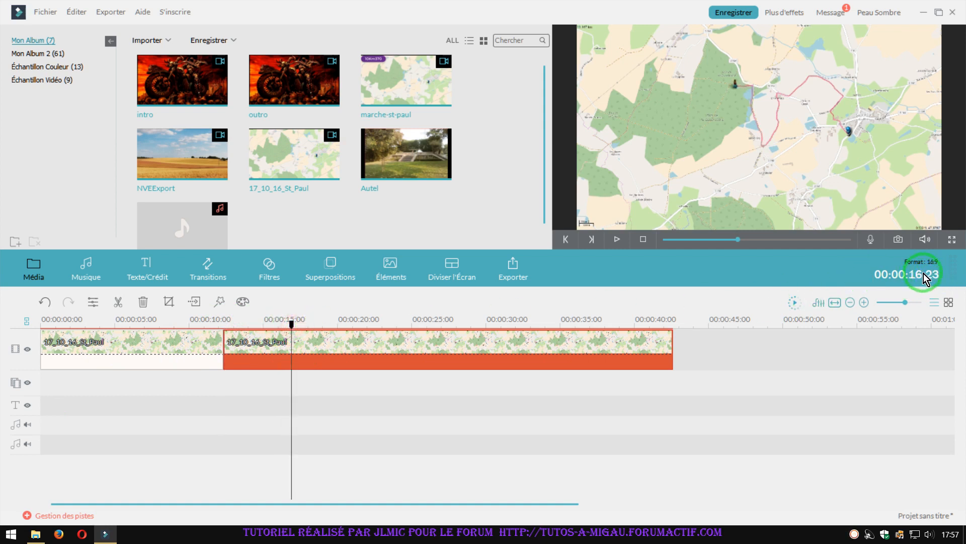
left_click(301, 325)
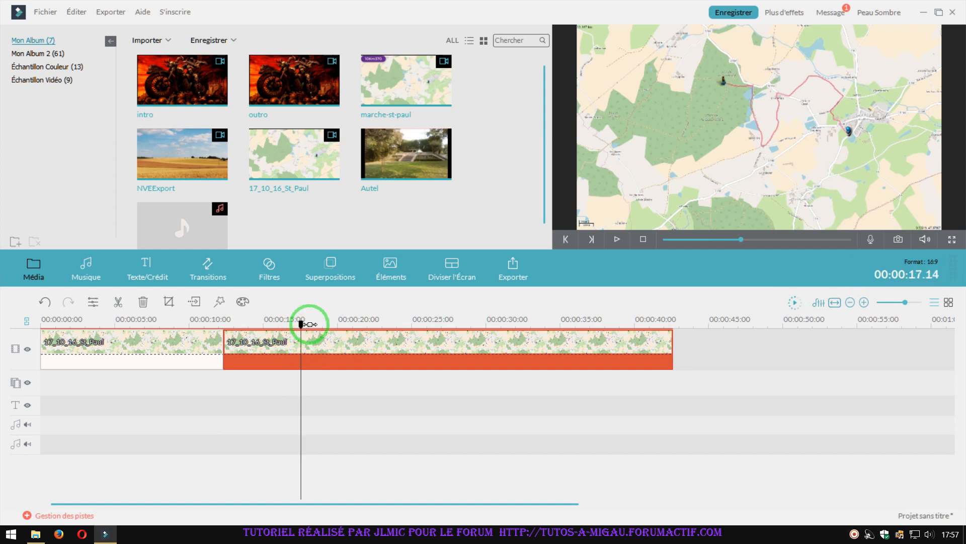
left_click(309, 324)
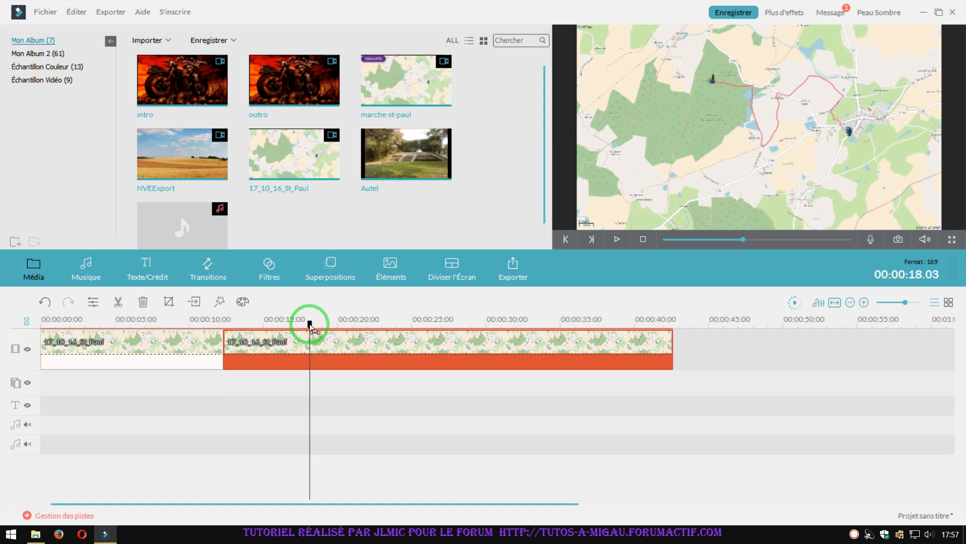
left_click_drag(310, 324, 312, 326)
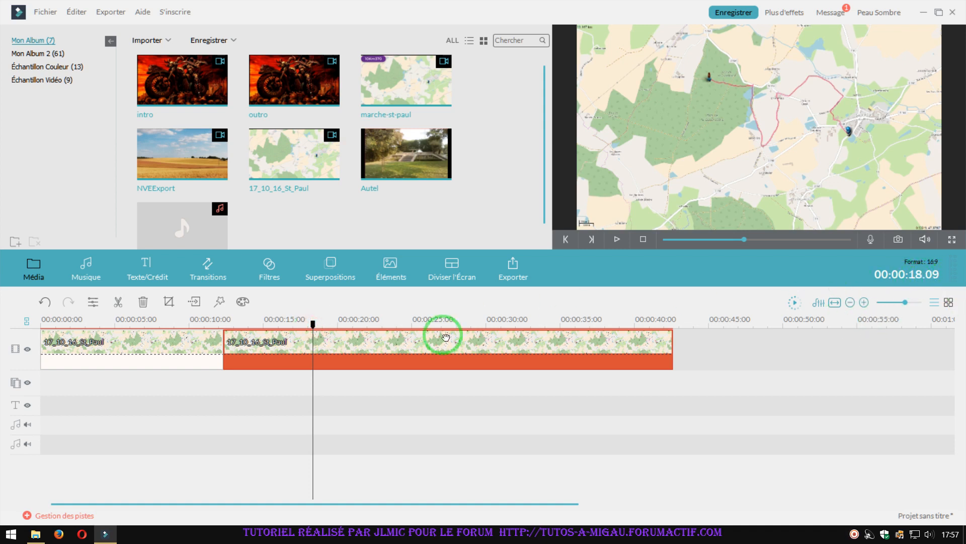
left_click(118, 302)
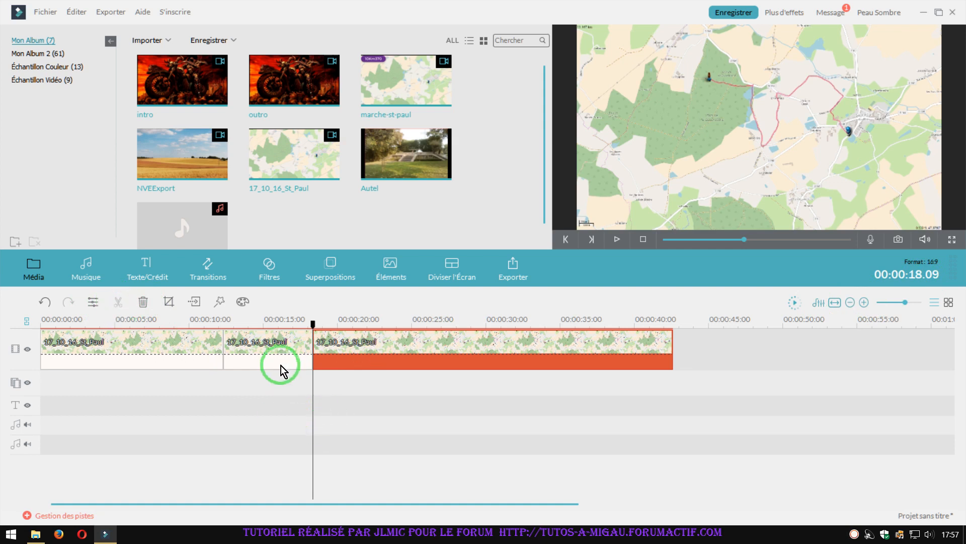
Step: Review the middle segment of the map clip and undo the split at 00:00:18.09
left_click(262, 358)
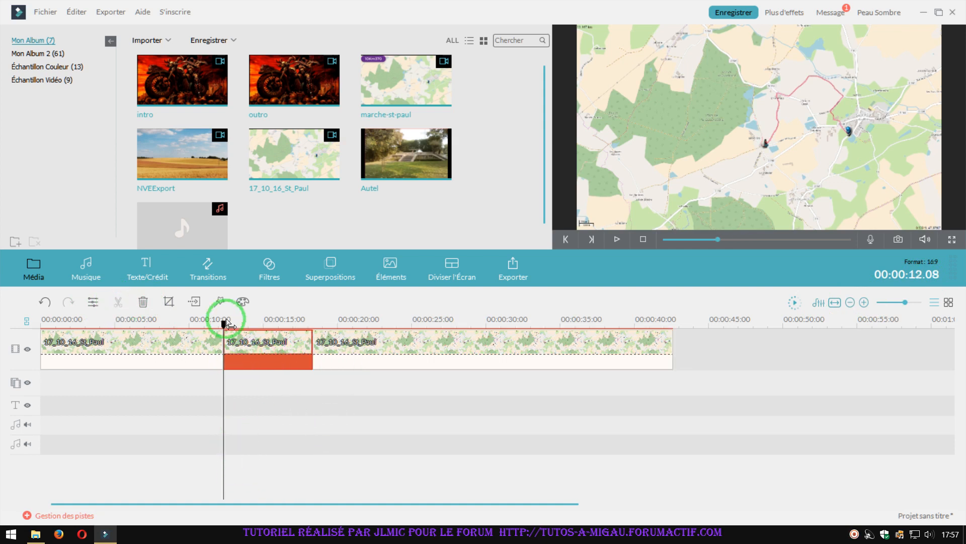
left_click(306, 323)
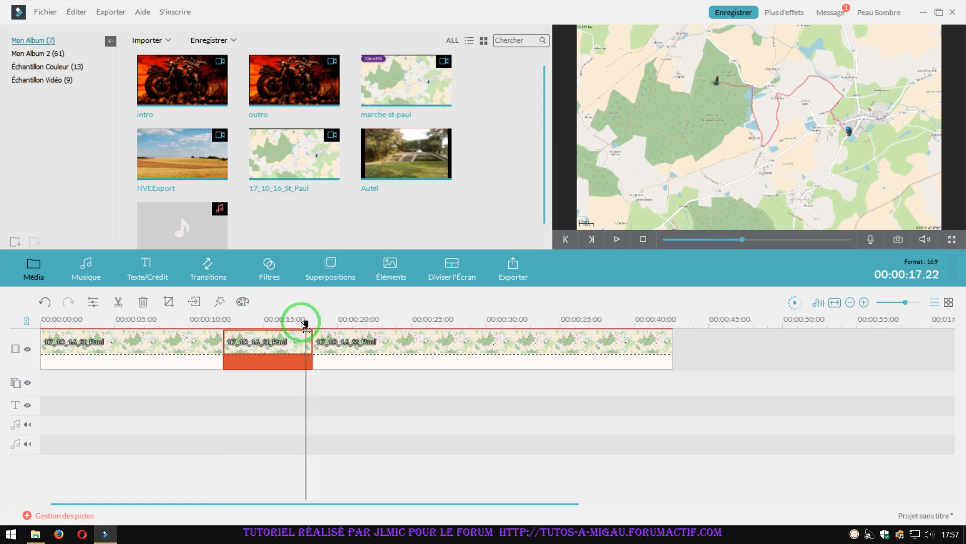
left_click(45, 302)
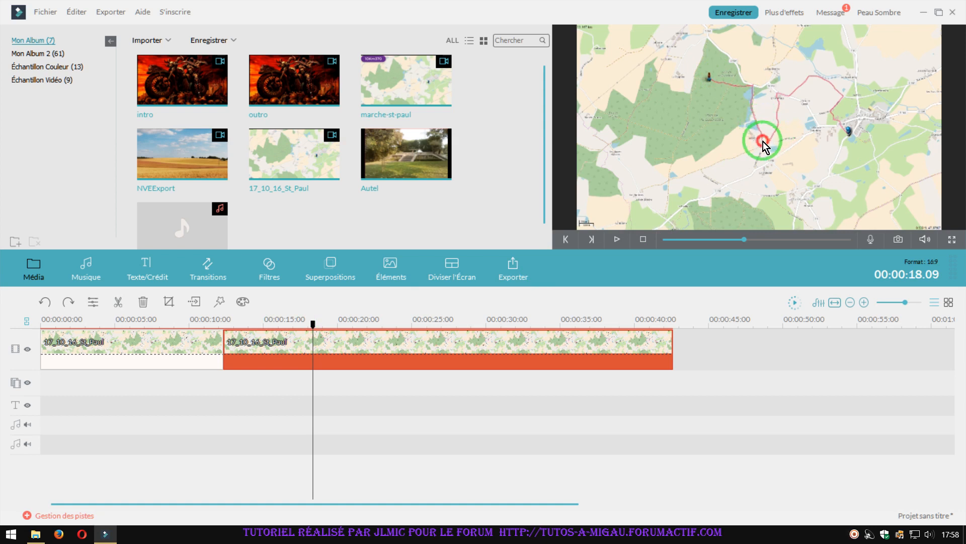
Step: Find the end of the slow section in the second map segment and split it at 00:00:14.00
left_click_drag(313, 323, 248, 326)
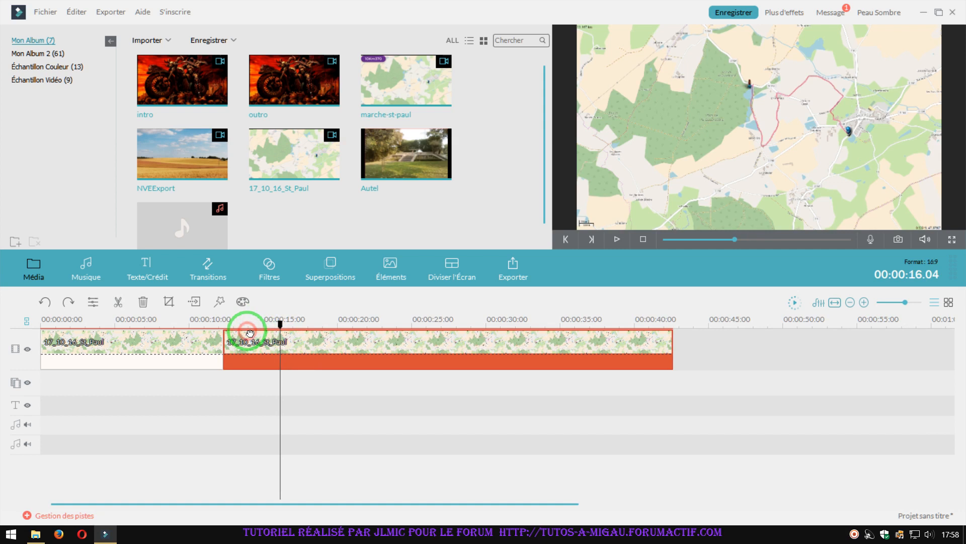
left_click(259, 320)
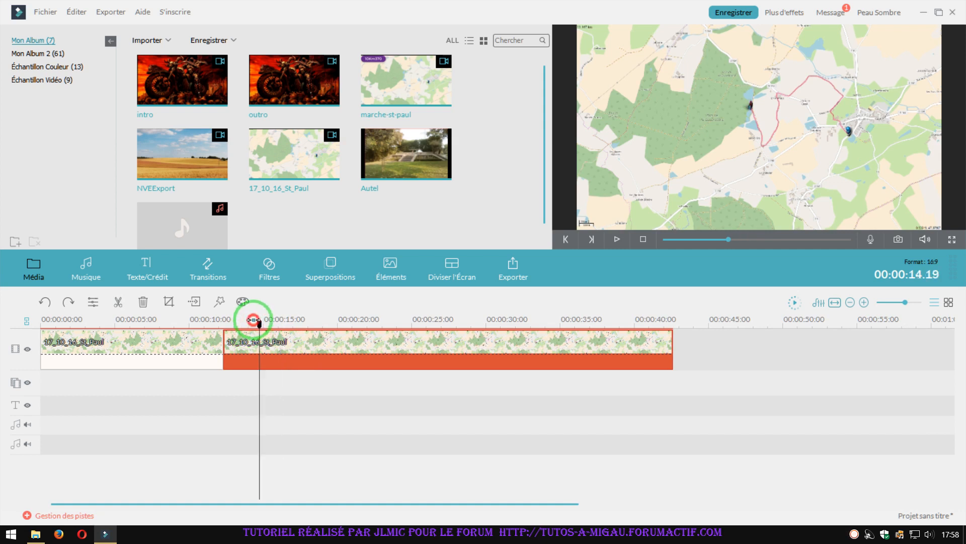
left_click(248, 322)
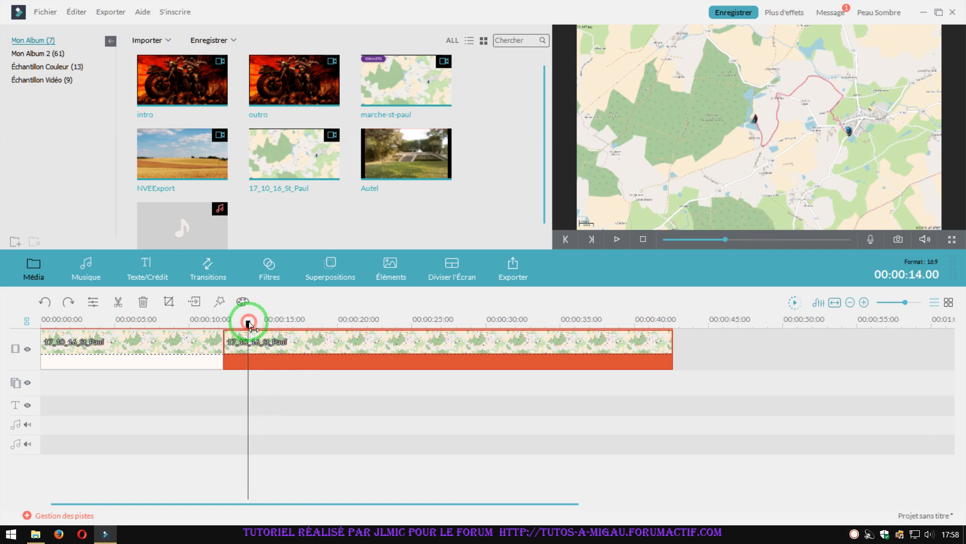
left_click(680, 209)
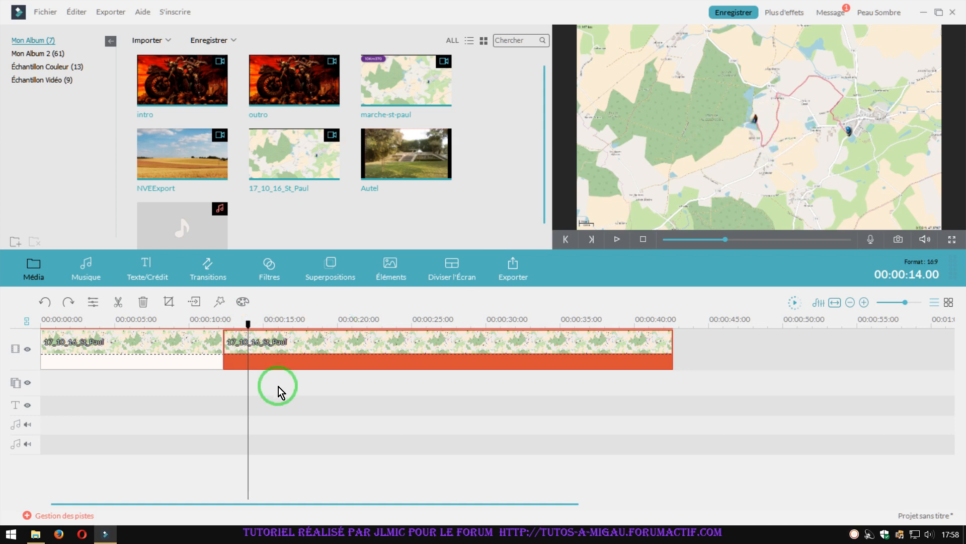
left_click(118, 304)
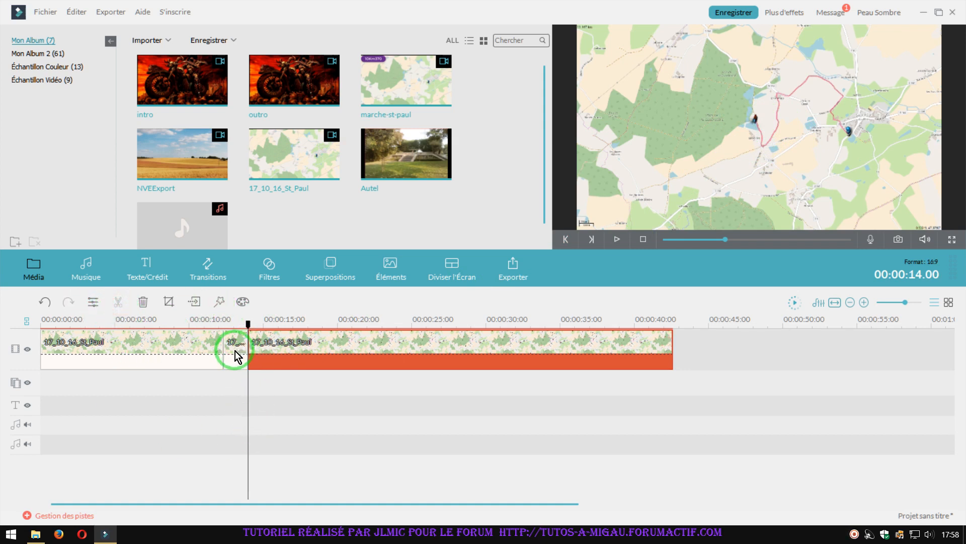
Step: Slow the short map segment between 00:00:12.08 and 00:00:14.00 to a speed of 0.33X
left_click(235, 357)
left_click(195, 354)
left_click(291, 346)
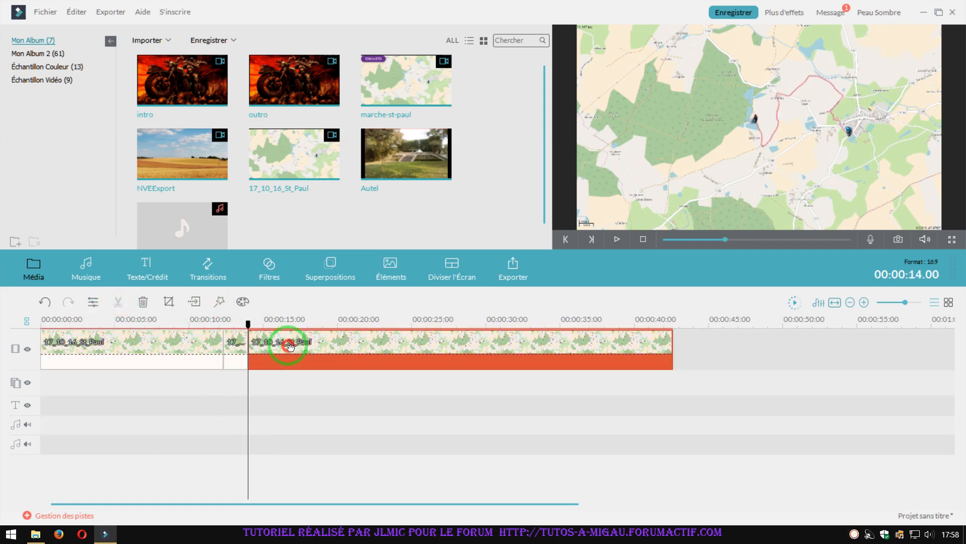
left_click(185, 345)
left_click(241, 345)
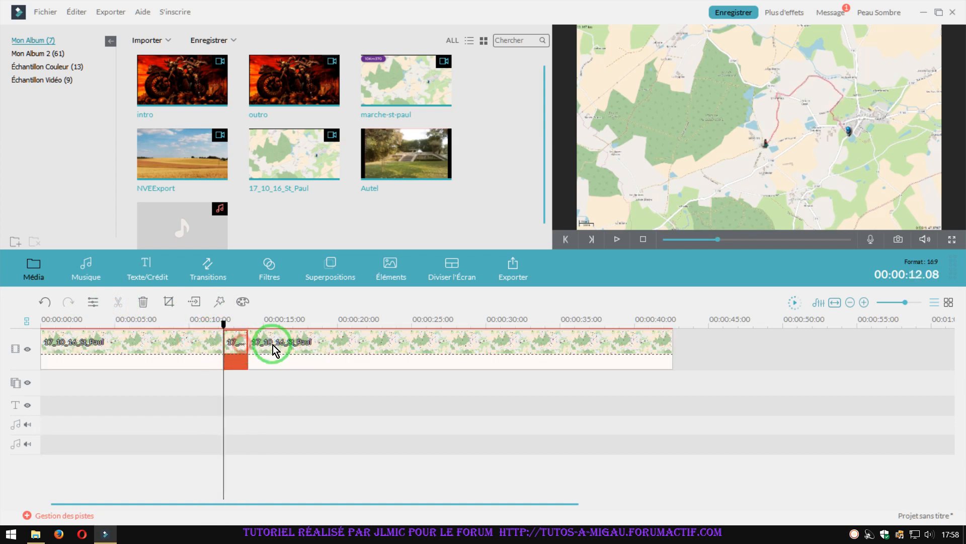
double_click(233, 346)
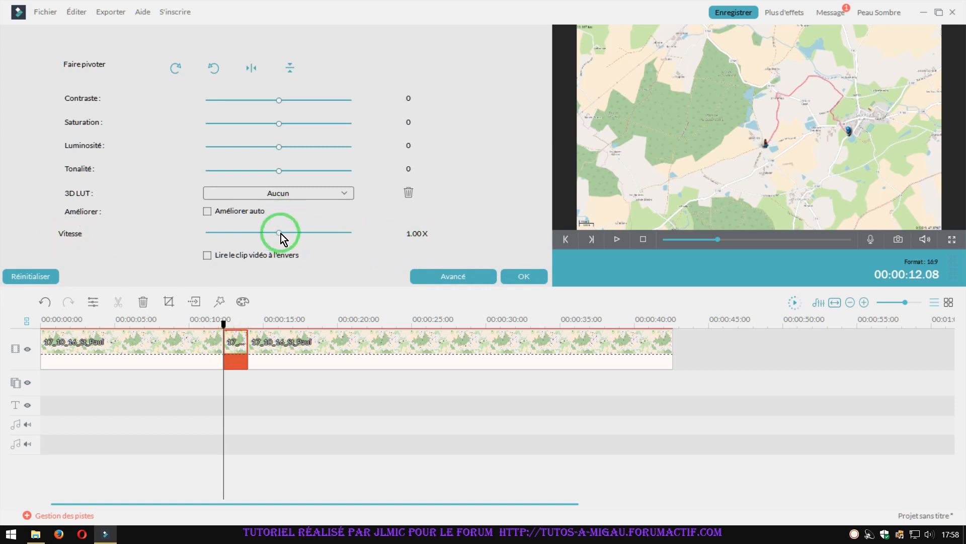
left_click_drag(280, 234, 271, 234)
left_click_drag(256, 234, 255, 233)
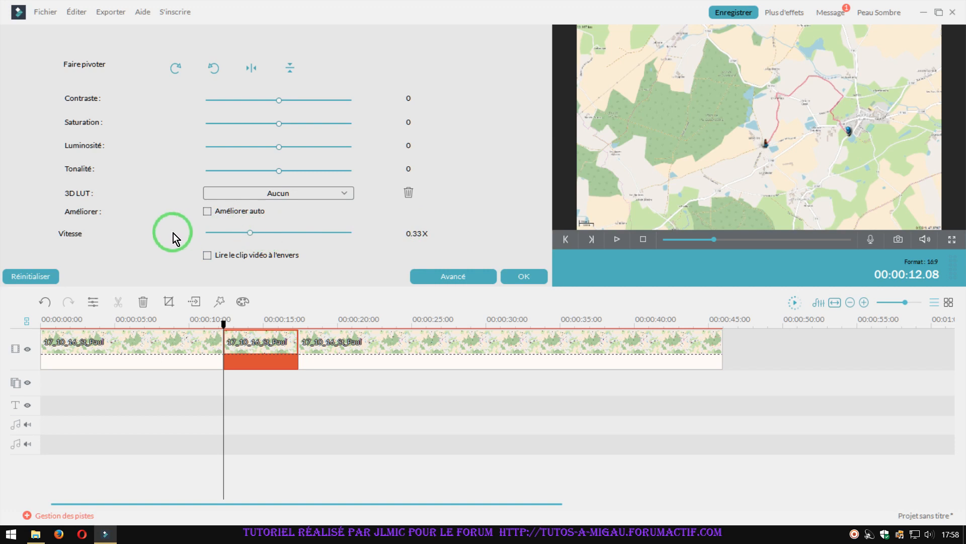
left_click(533, 284)
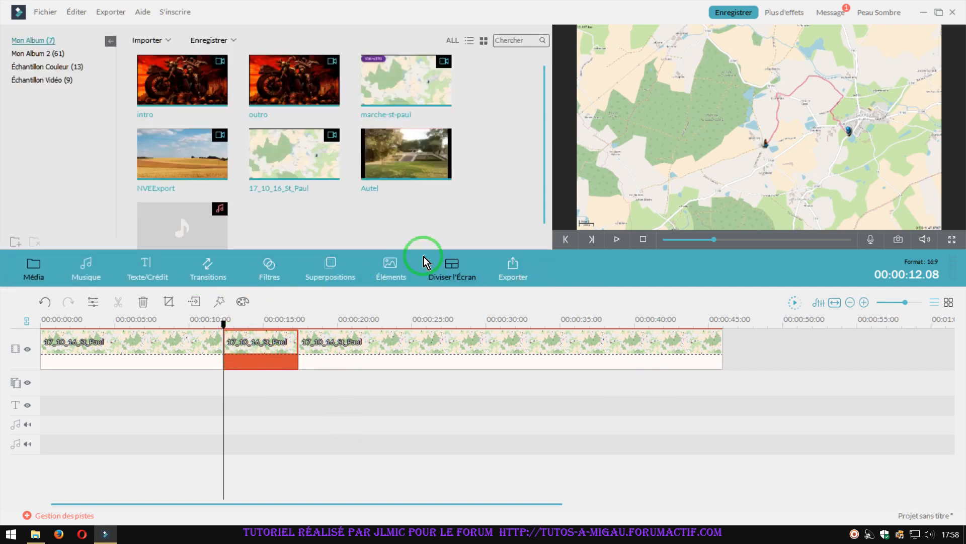
Step: Preview the slowed route, insert a freeze frame at 00:00:22.06 and set its duration to 6 seconds
left_click(617, 240)
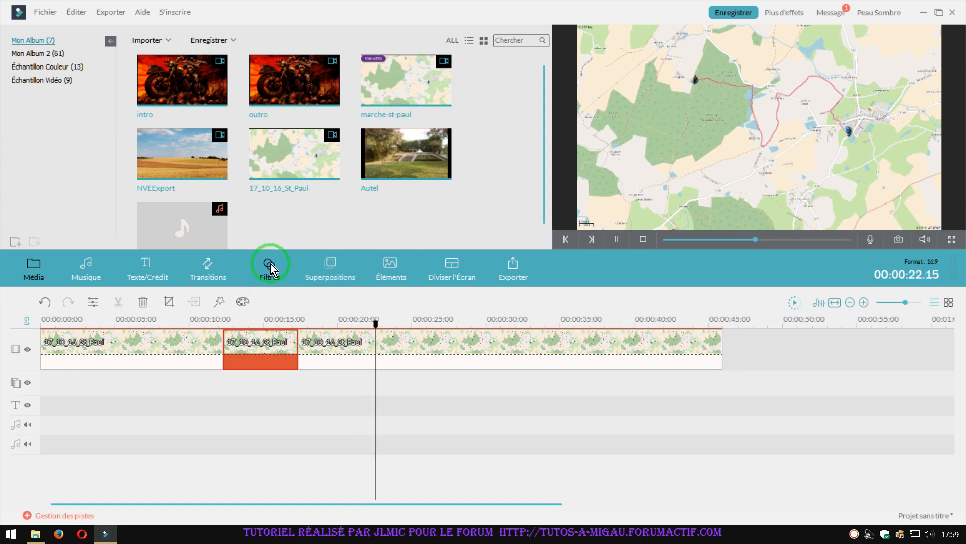
left_click(618, 239)
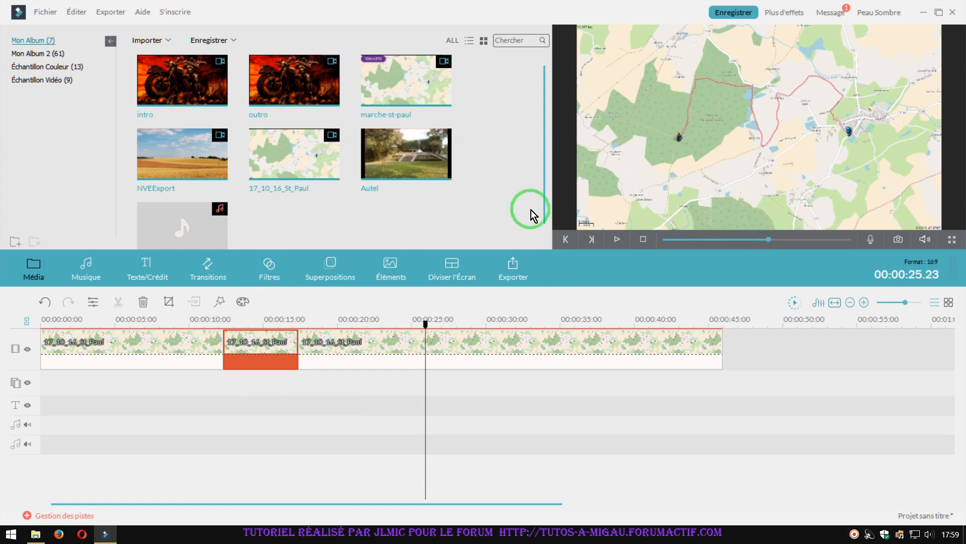
left_click_drag(426, 324, 371, 325)
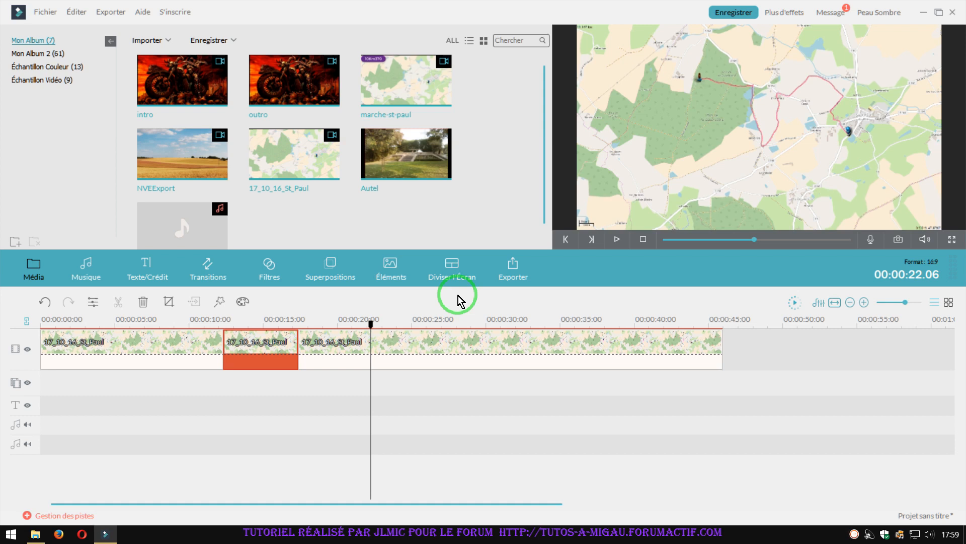
right_click(371, 341)
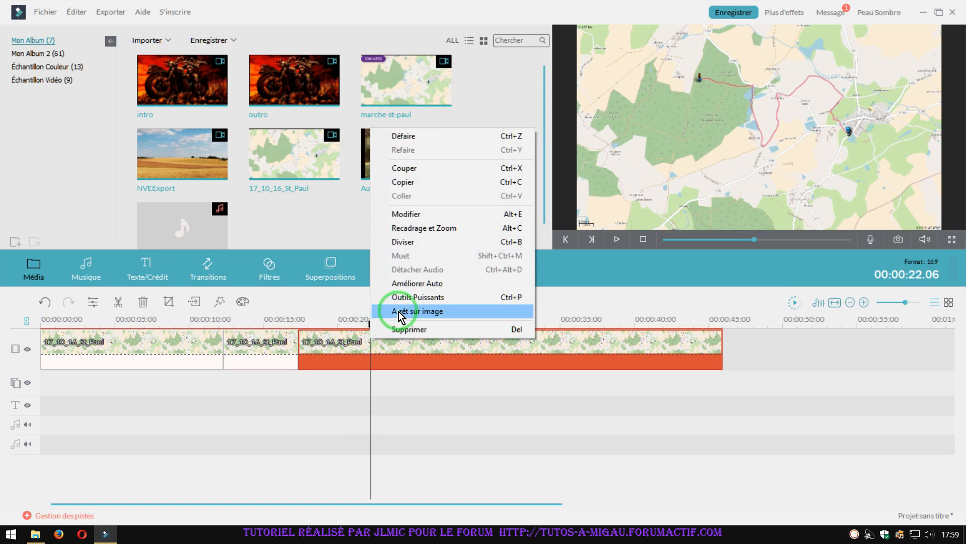
left_click(398, 312)
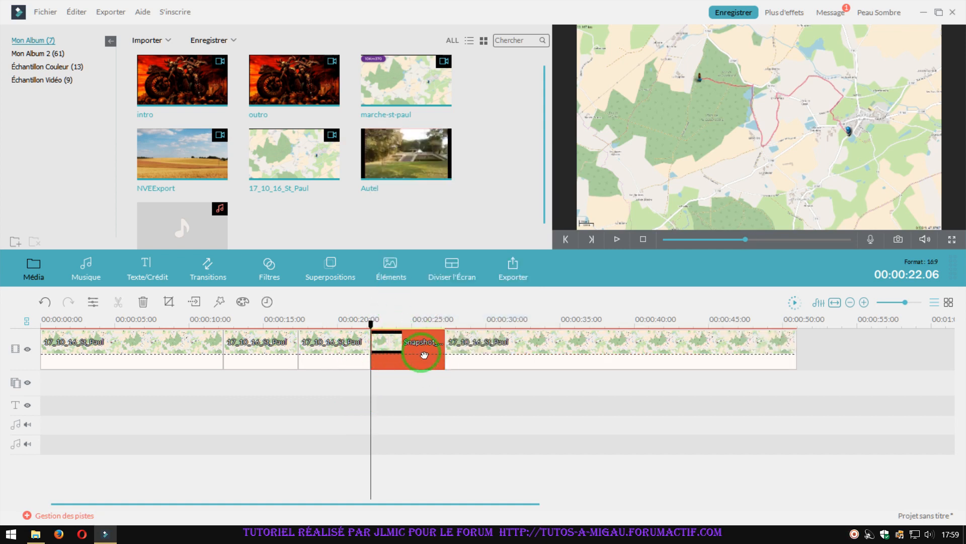
double_click(412, 344)
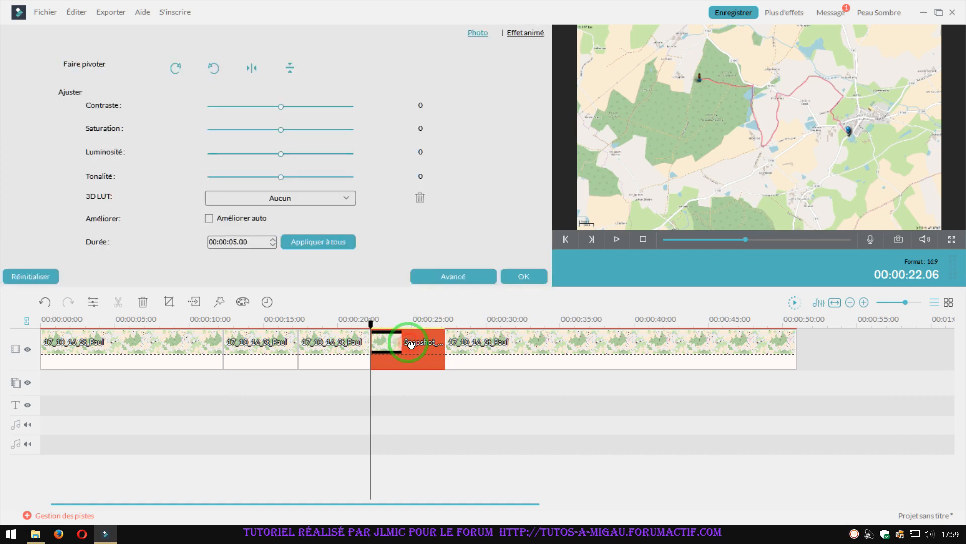
left_click(272, 240)
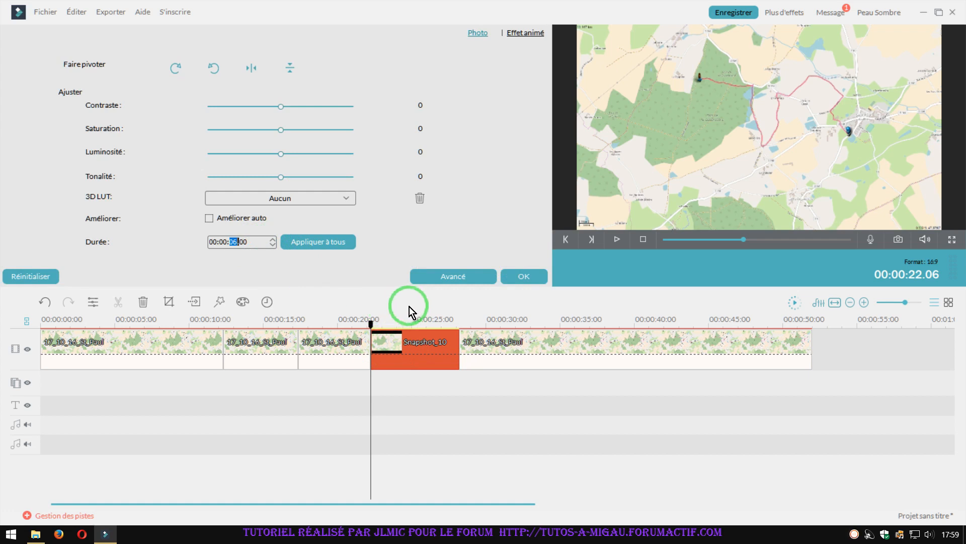
Step: Preview the map segment after the freeze frame and split it at 00:00:34.14 and 00:00:36.21
left_click(481, 319)
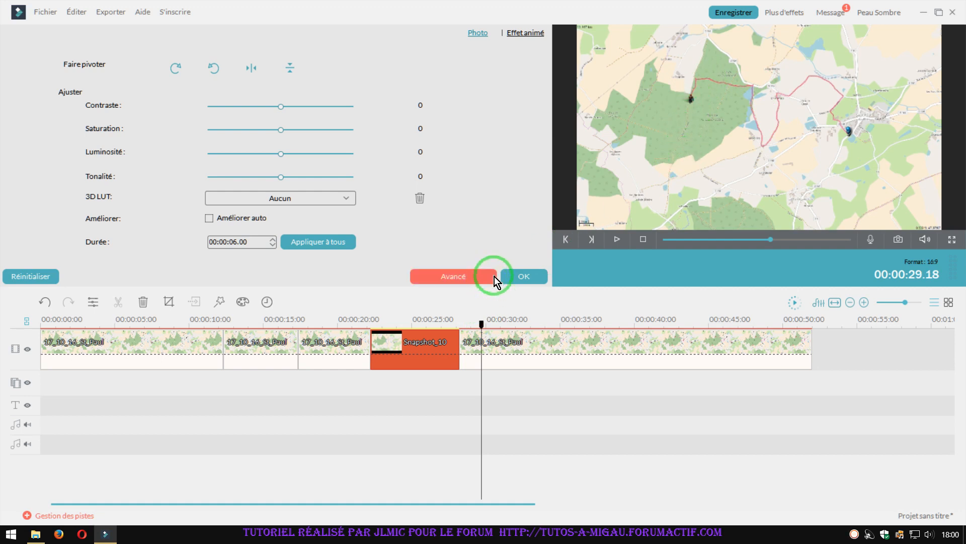
left_click(614, 238)
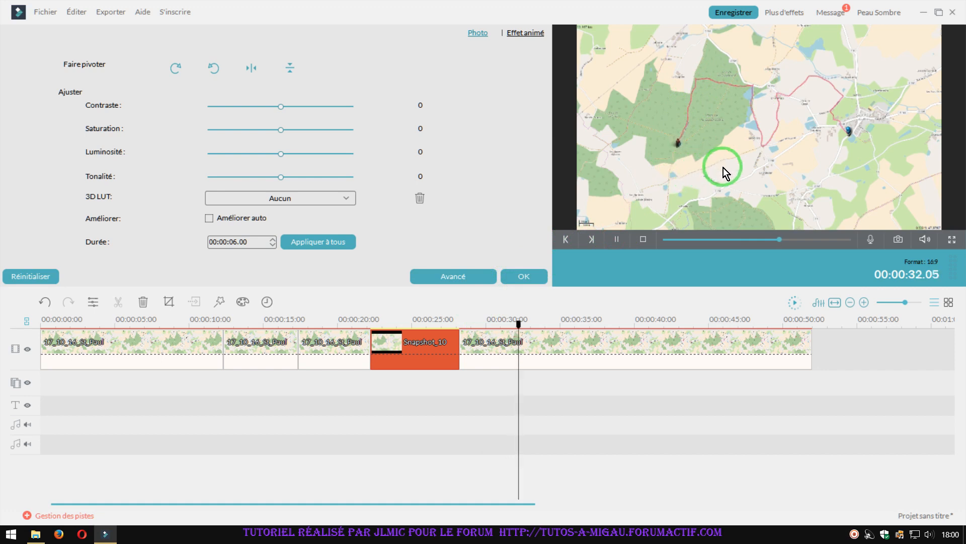
left_click(615, 240)
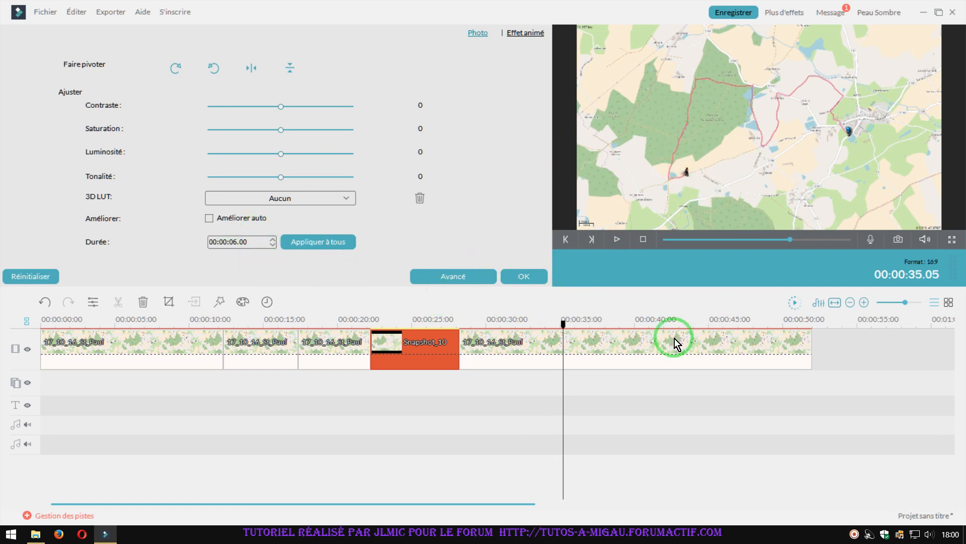
left_click(578, 339)
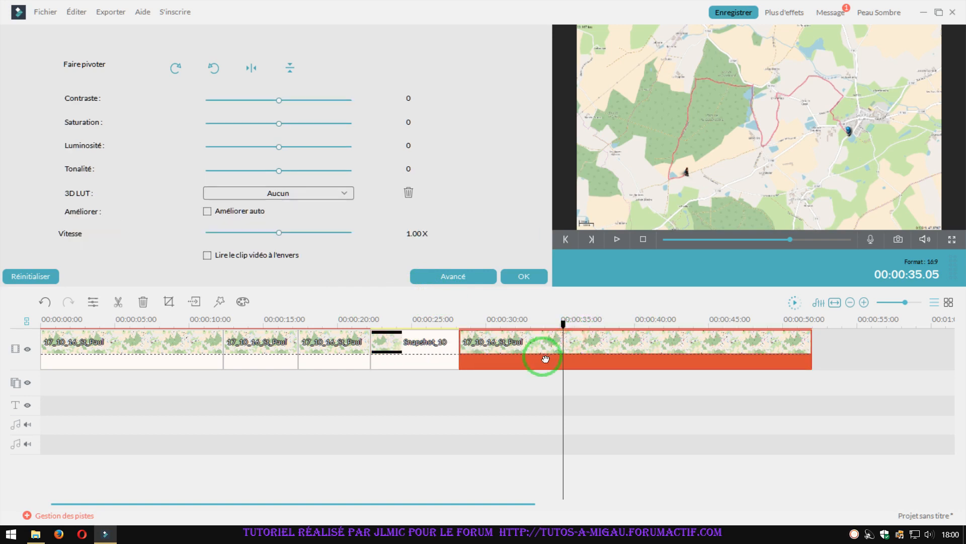
left_click(405, 352)
left_click(569, 350)
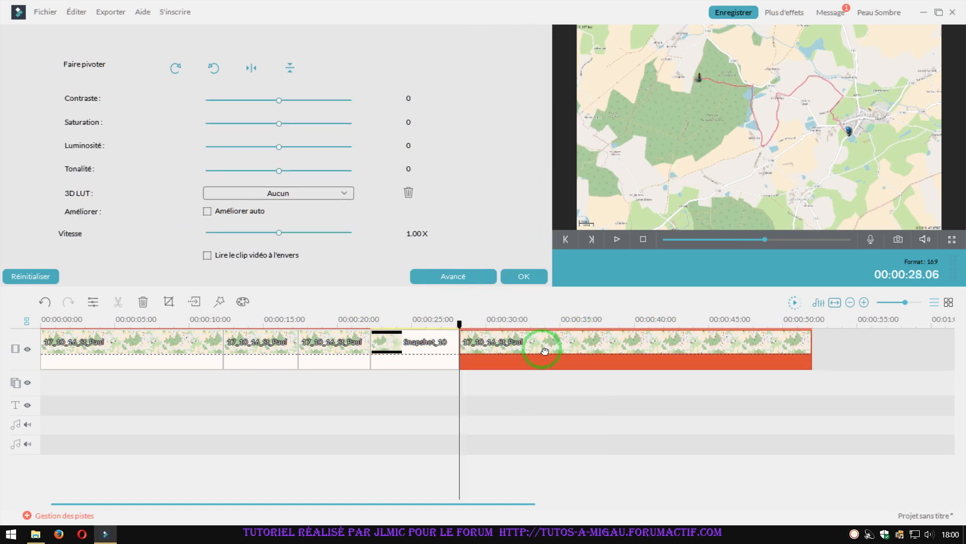
left_click(545, 323)
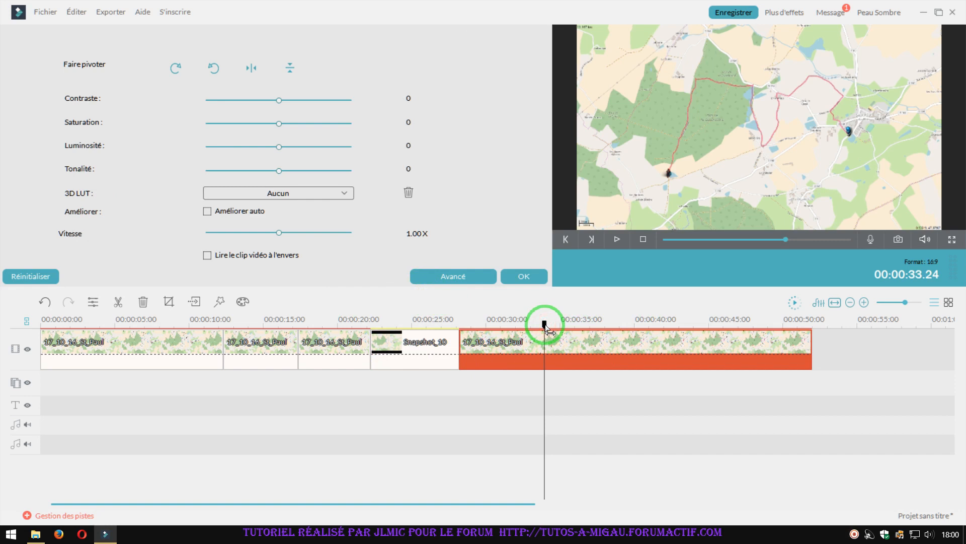
left_click(554, 323)
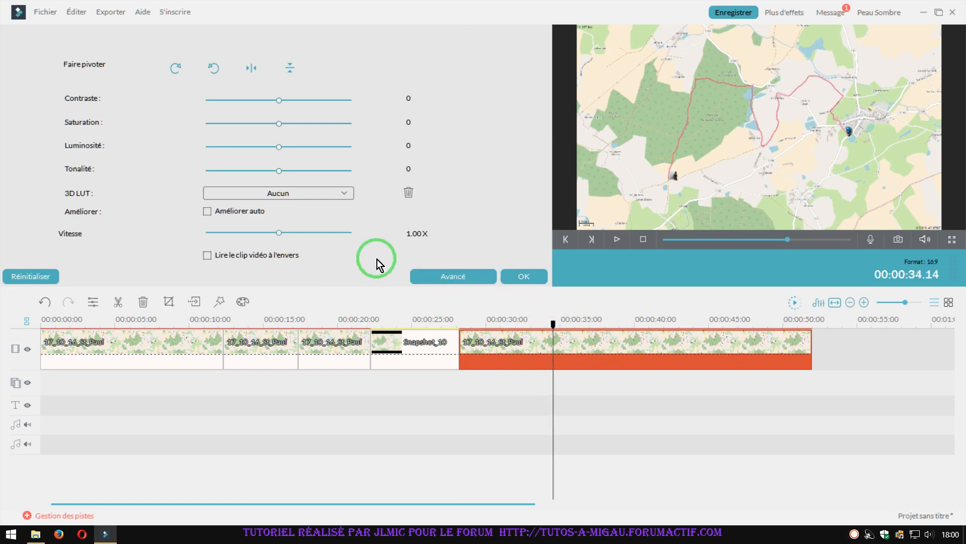
left_click(118, 301)
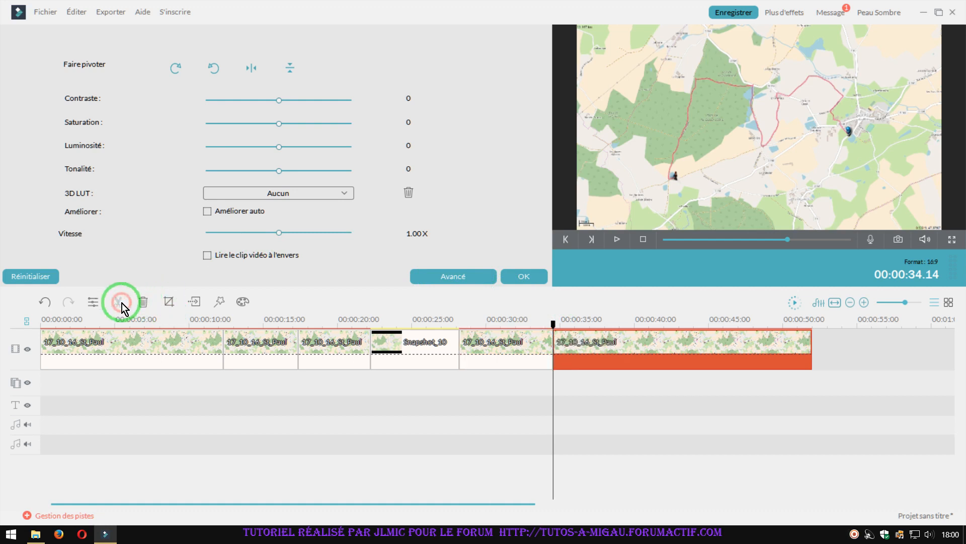
left_click(588, 323)
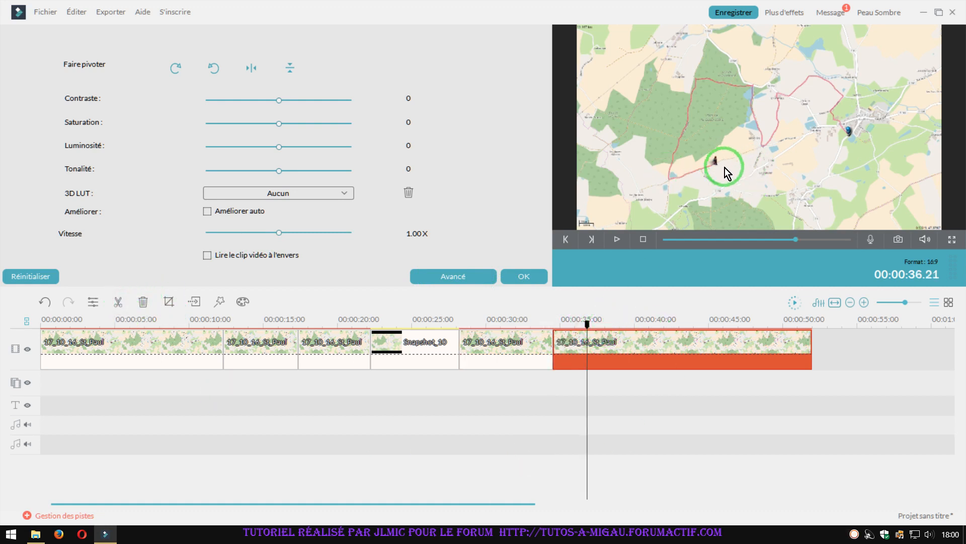
left_click(119, 301)
Step: Slow the short map segment starting at 00:00:34.14 to a speed of 0.33X
left_click(569, 347)
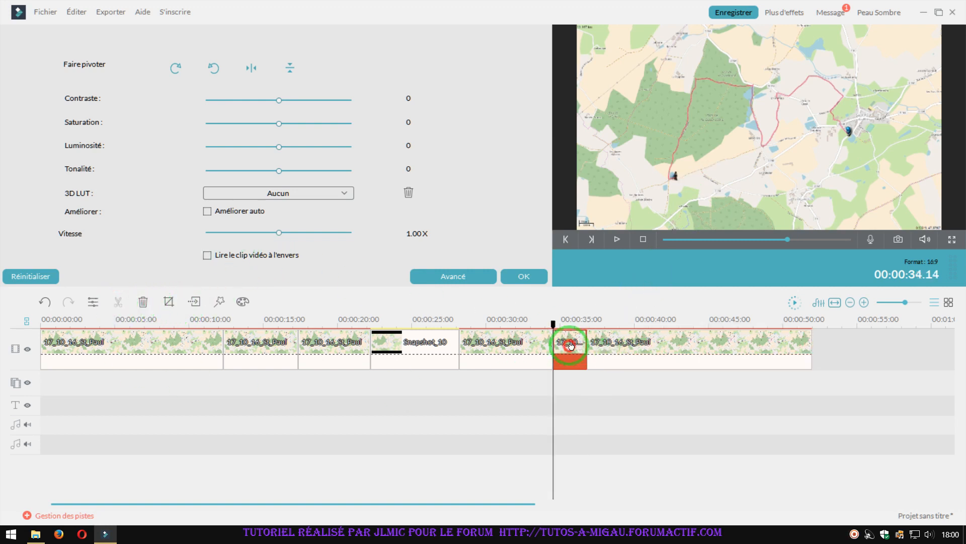
left_click(570, 345)
left_click(521, 276)
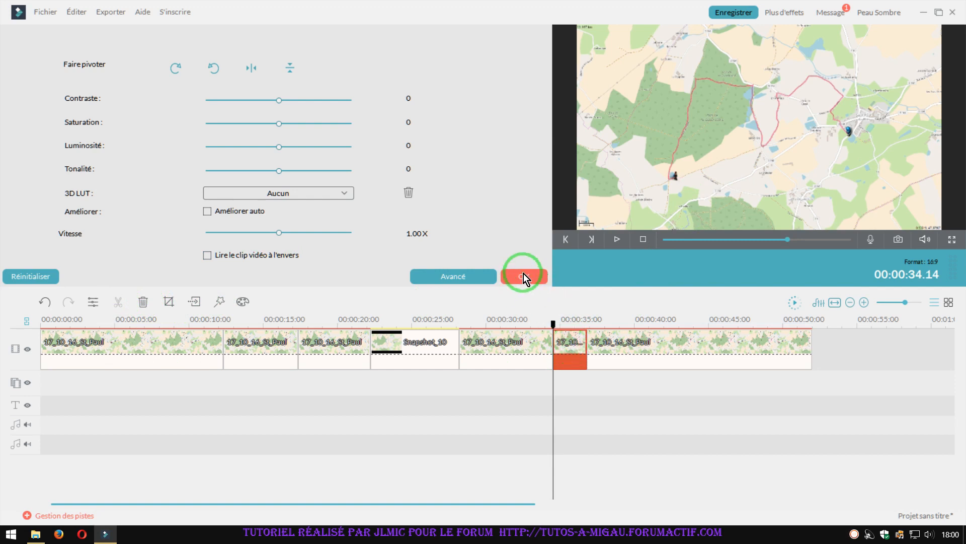
double_click(573, 349)
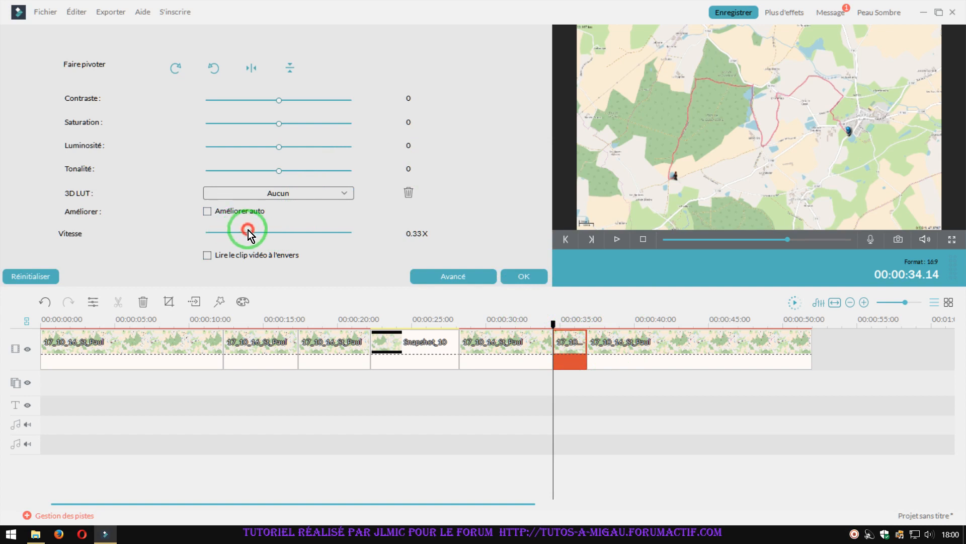
left_click_drag(247, 230, 249, 231)
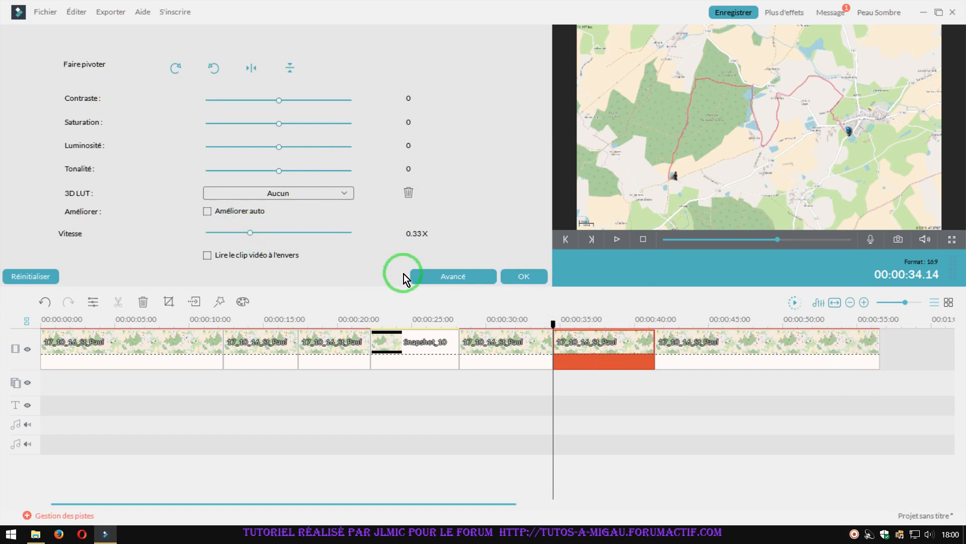
left_click(522, 275)
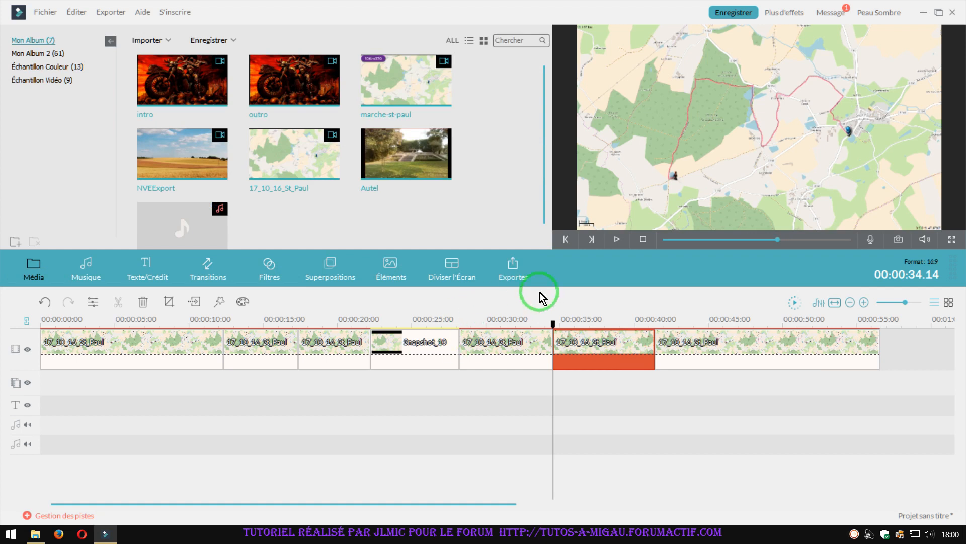
Step: Review each map segment and the freeze frame in timeline order, checking the route position in the preview, and return to the start
left_click(84, 346)
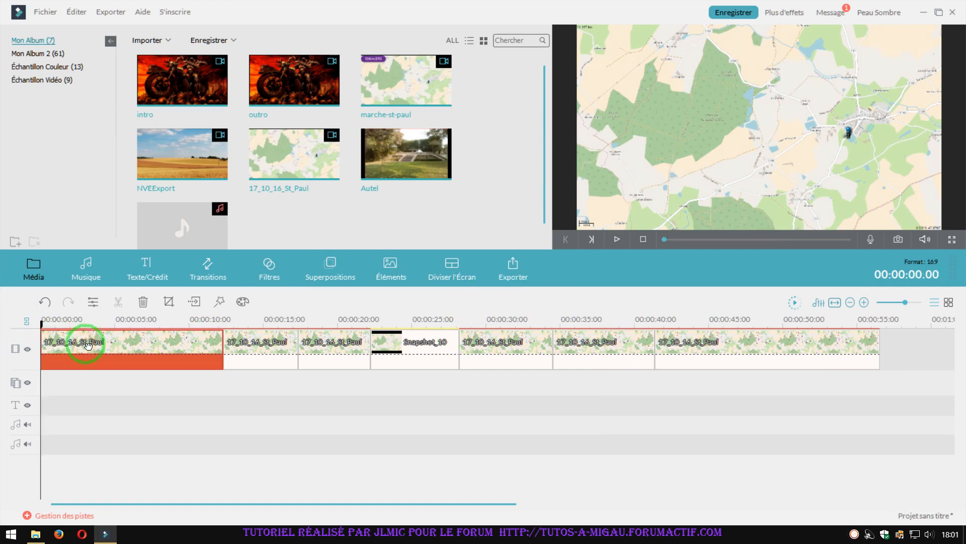
left_click(264, 347)
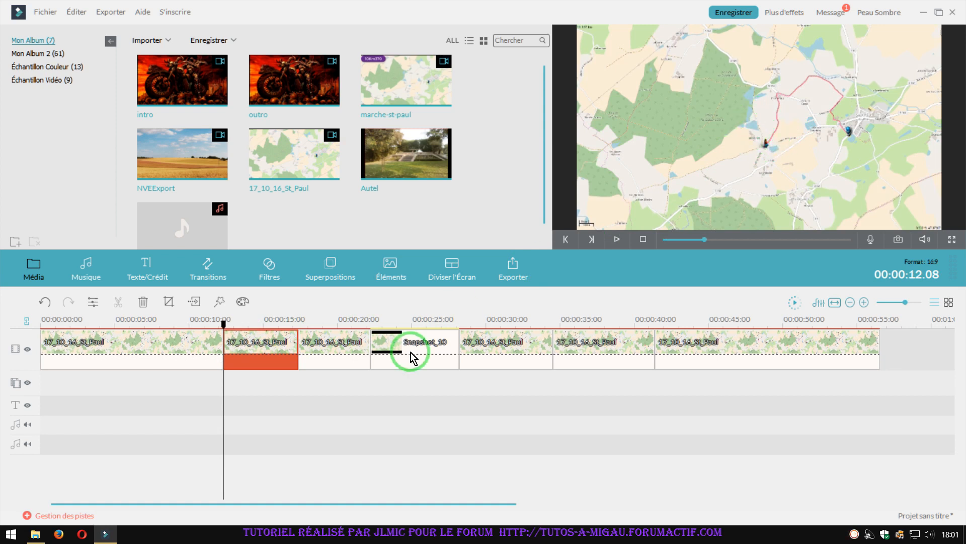
left_click(321, 319)
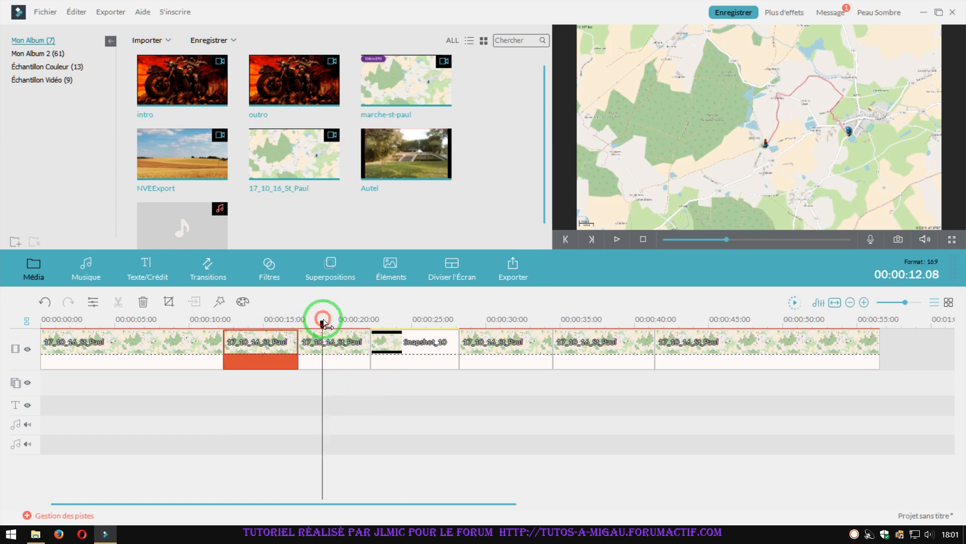
left_click(324, 352)
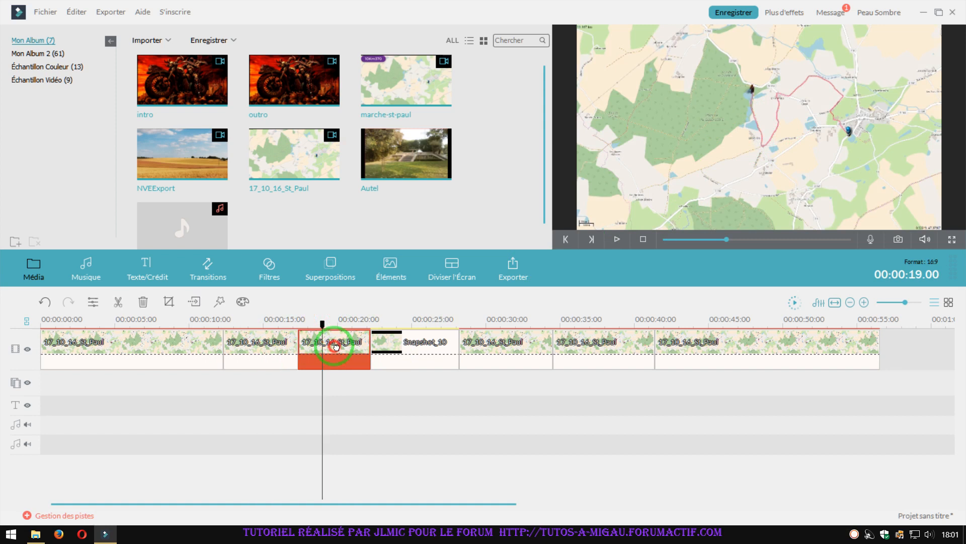
left_click(412, 349)
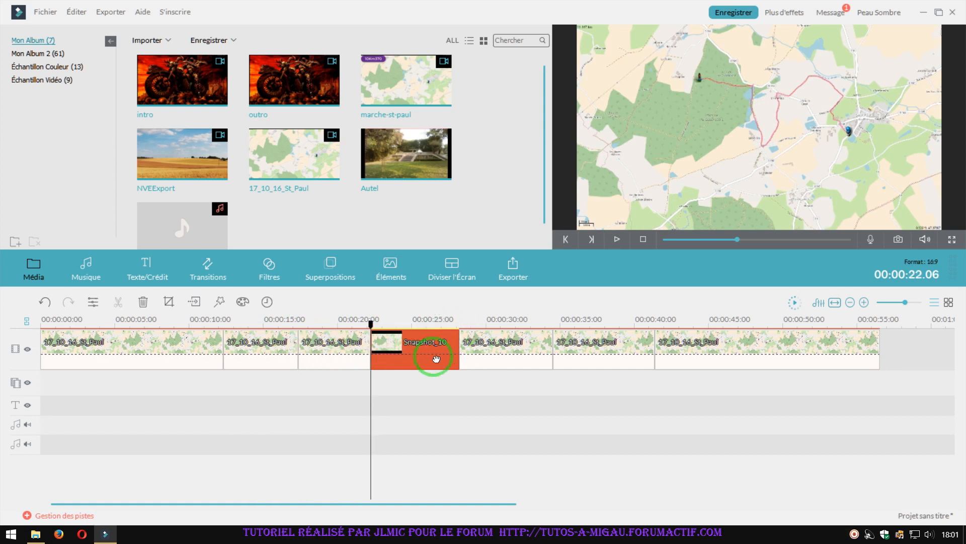
left_click(500, 351)
left_click(498, 321)
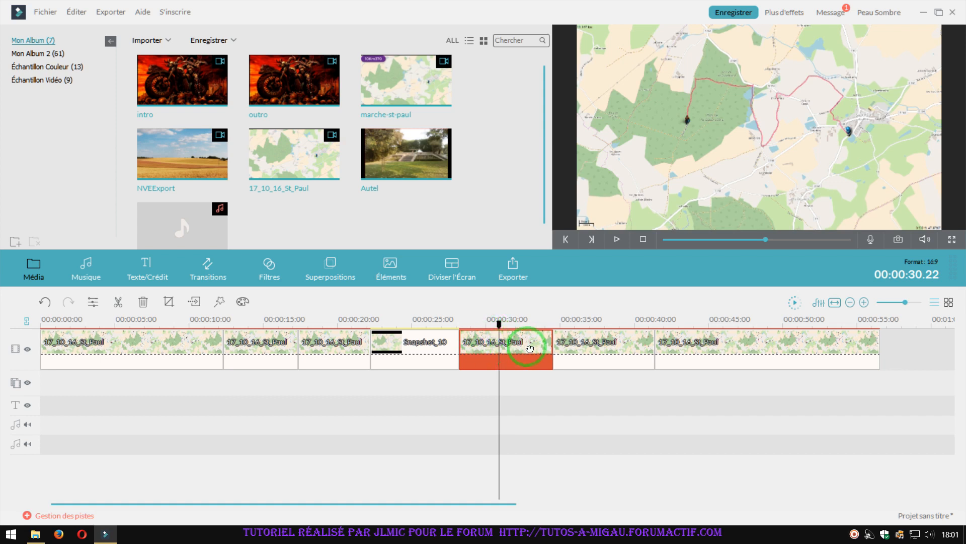
left_click(595, 321)
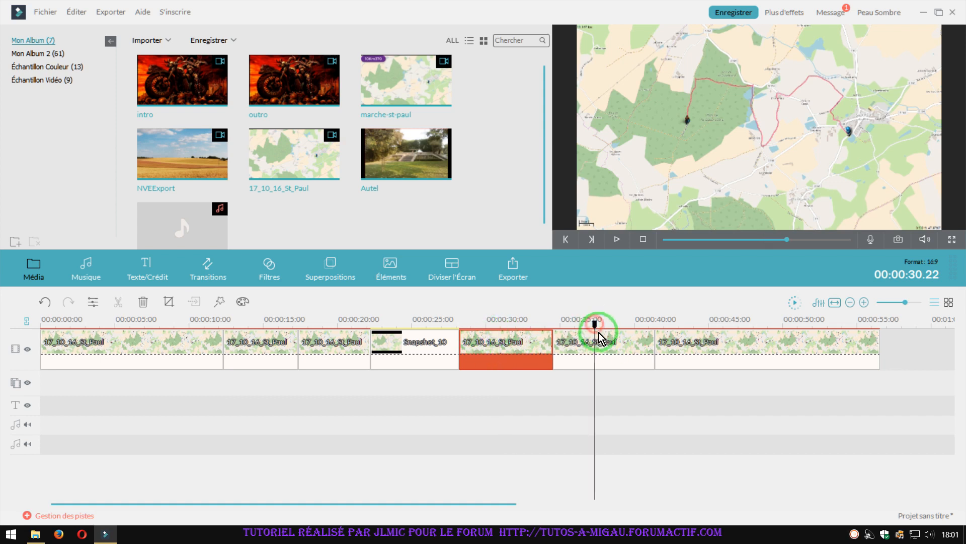
left_click(602, 342)
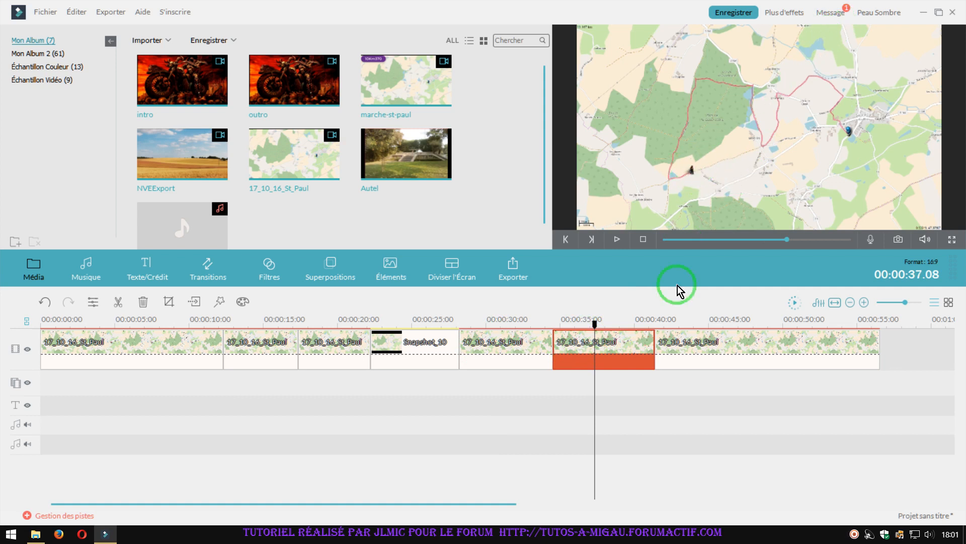
left_click(707, 325)
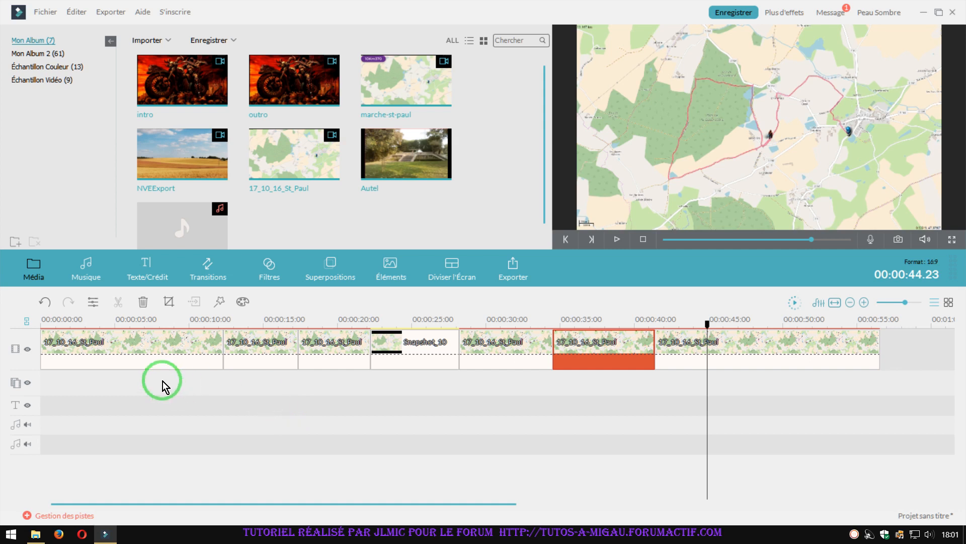
left_click(126, 345)
left_click(256, 361)
left_click(335, 359)
left_click(417, 351)
left_click(474, 351)
left_click(596, 351)
left_click(682, 355)
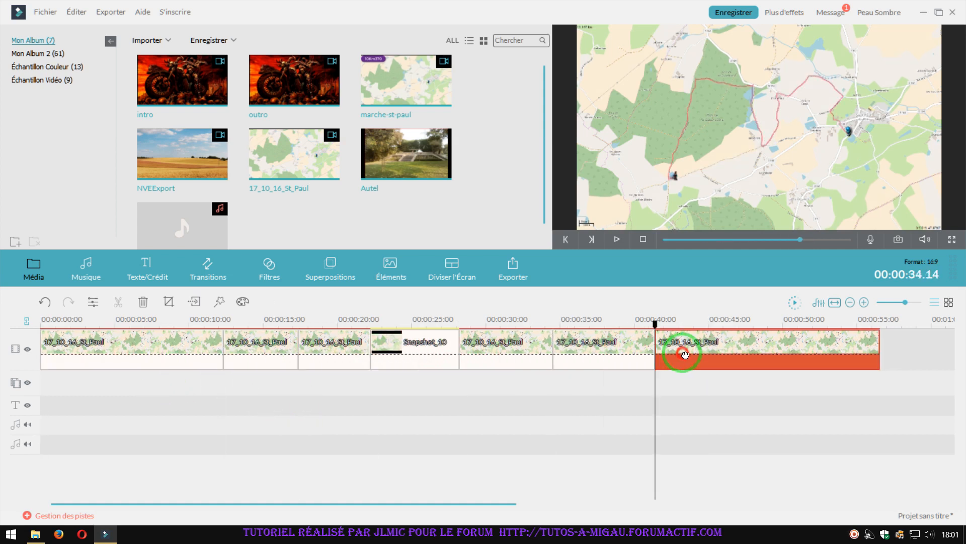
left_click(45, 352)
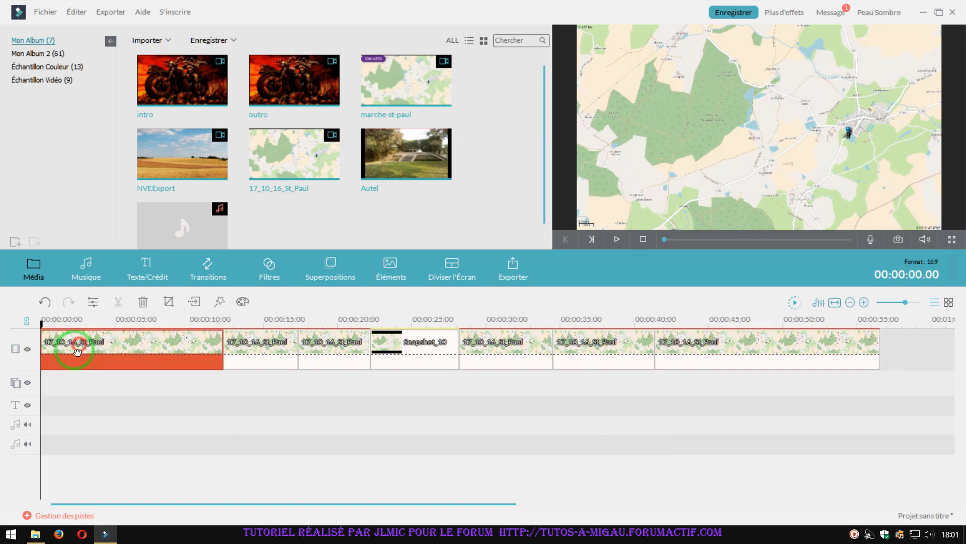
left_click(353, 427)
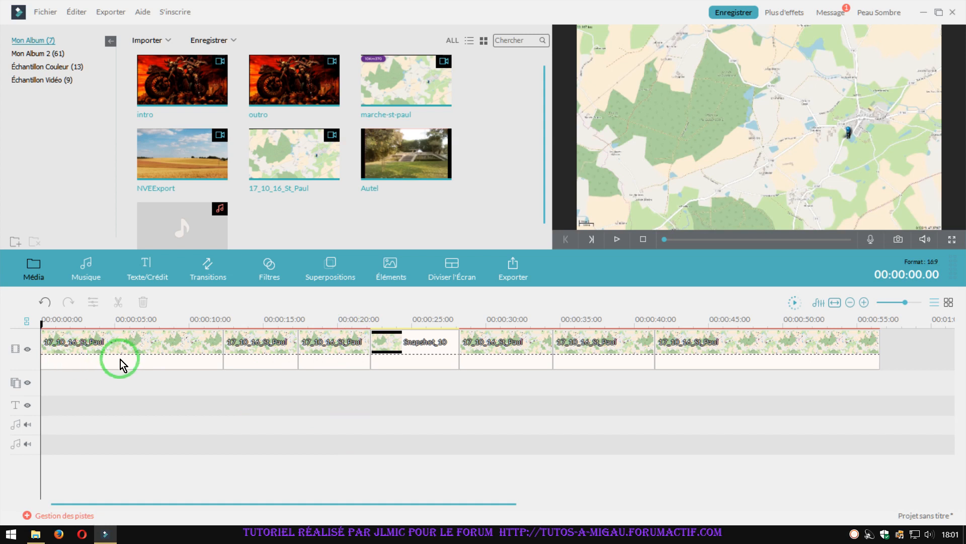
Step: Open the settings for exporting the project as a video file and choose the migau subfolder of balade as the output folder
left_click(103, 15)
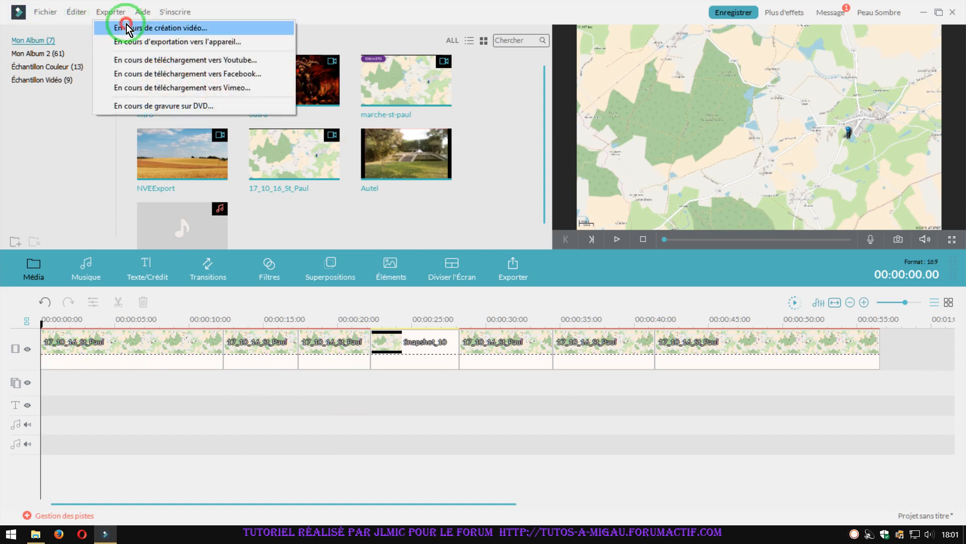
left_click(127, 28)
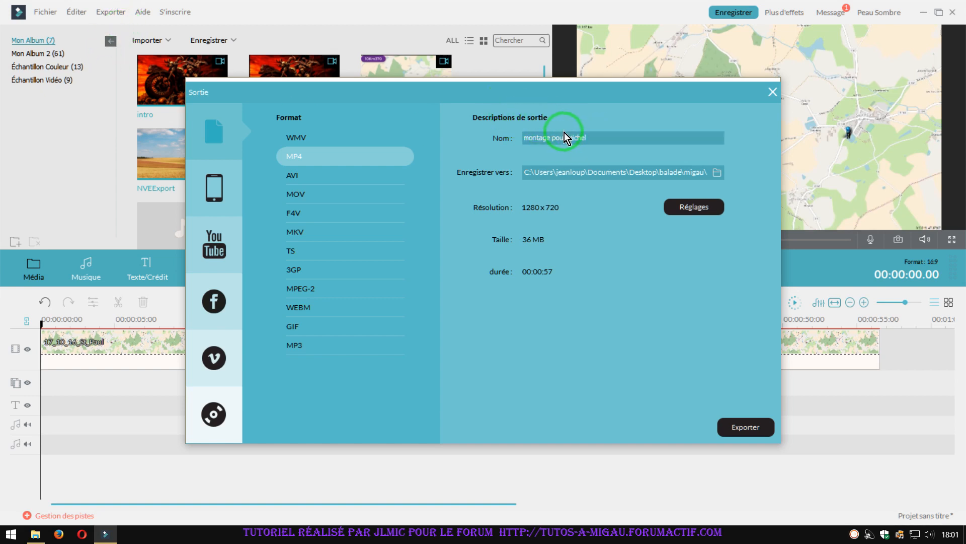
left_click(718, 171)
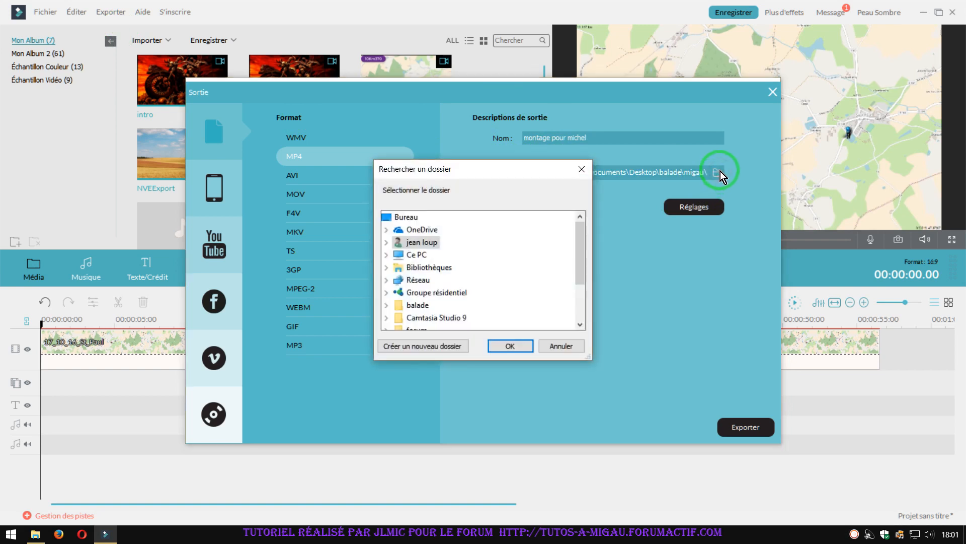
left_click(392, 306)
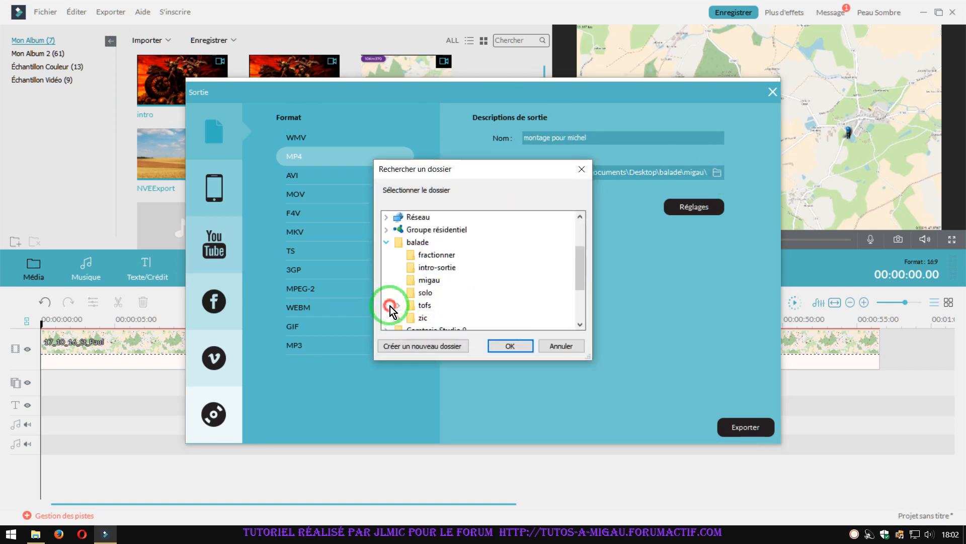
left_click(428, 280)
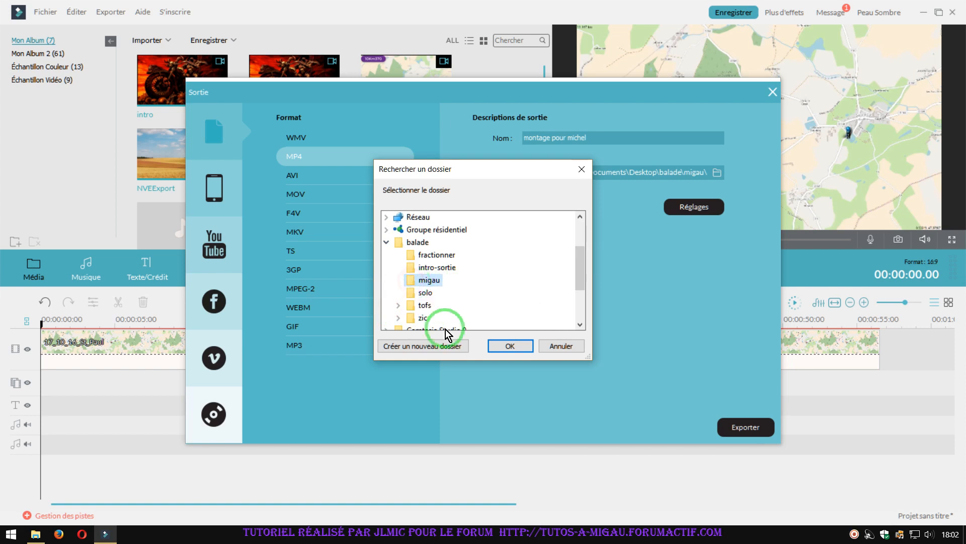
left_click(514, 347)
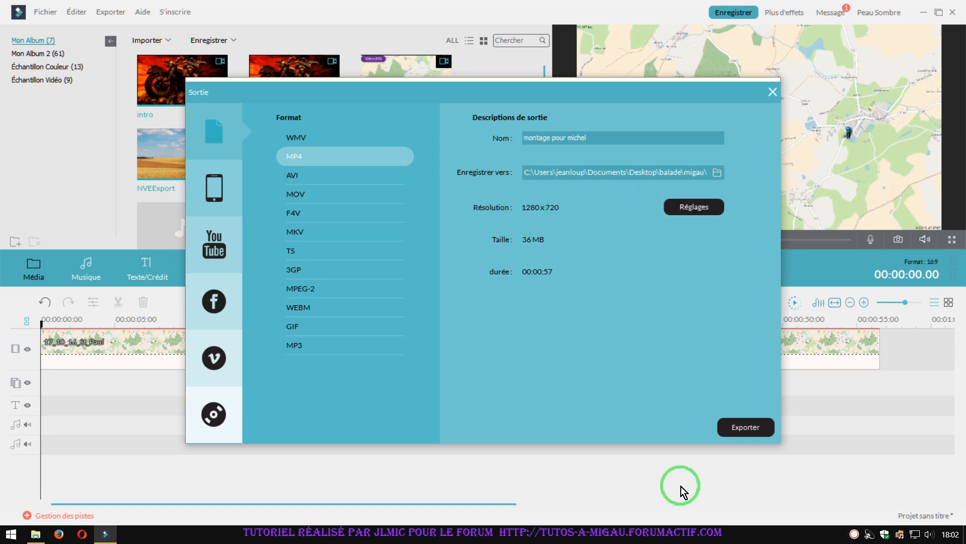
Step: Export the route video as MP4 and quit Filmora without saving the project
left_click(745, 426)
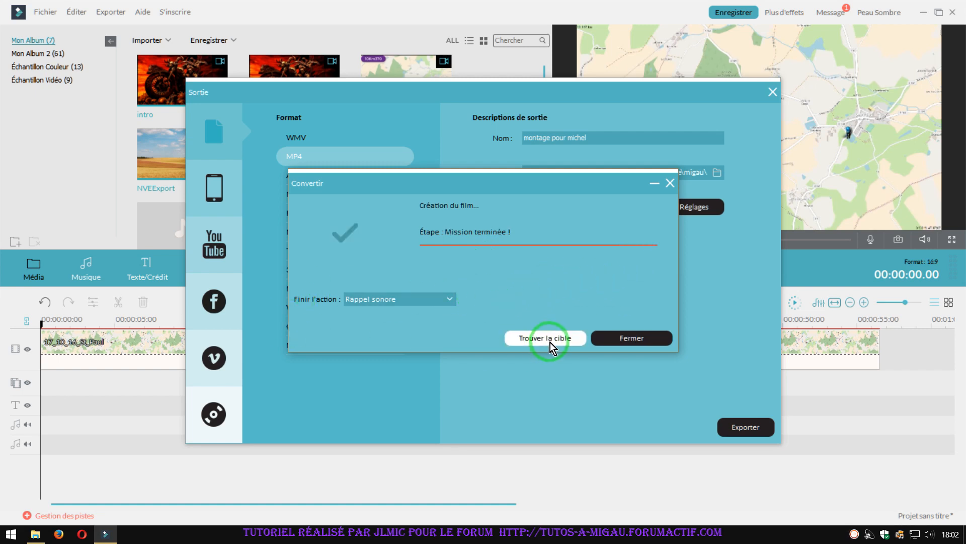
left_click(633, 339)
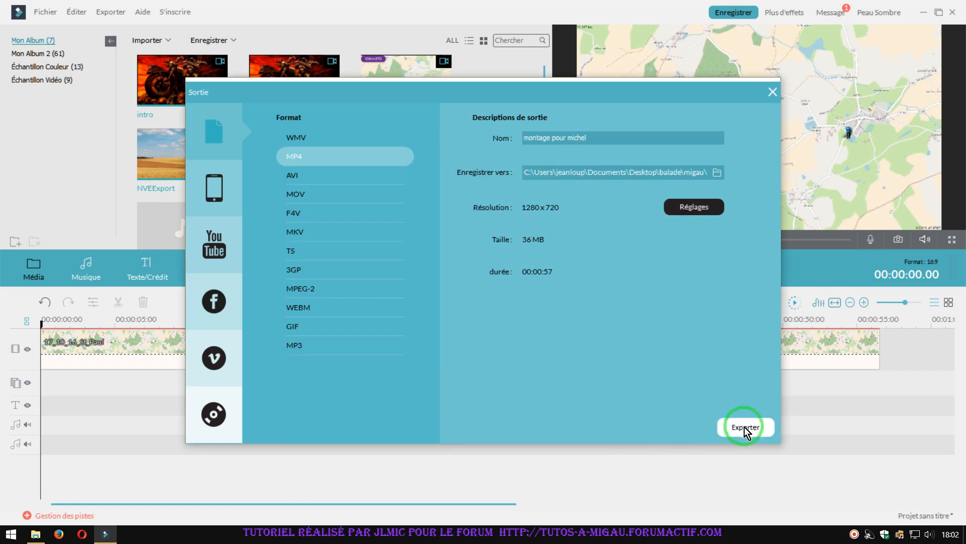
left_click(773, 92)
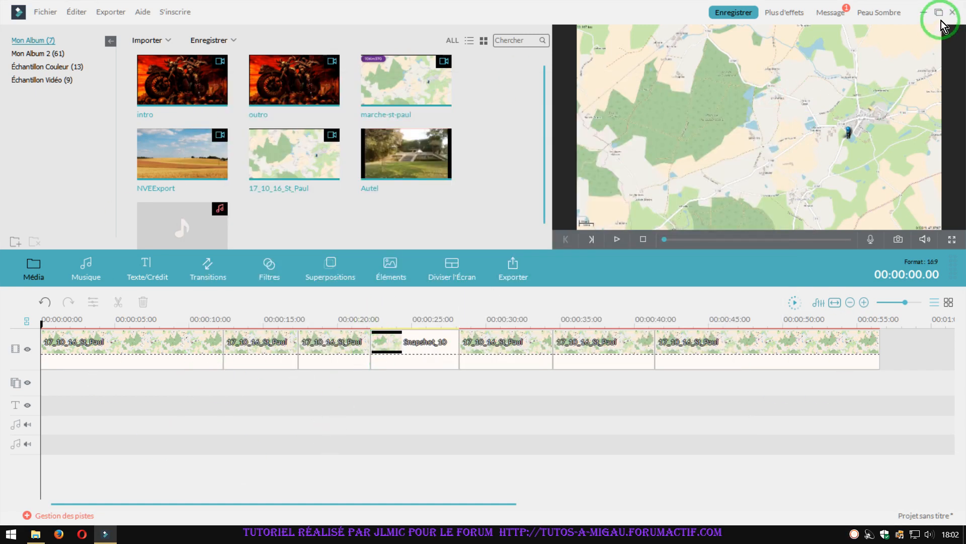
left_click(954, 12)
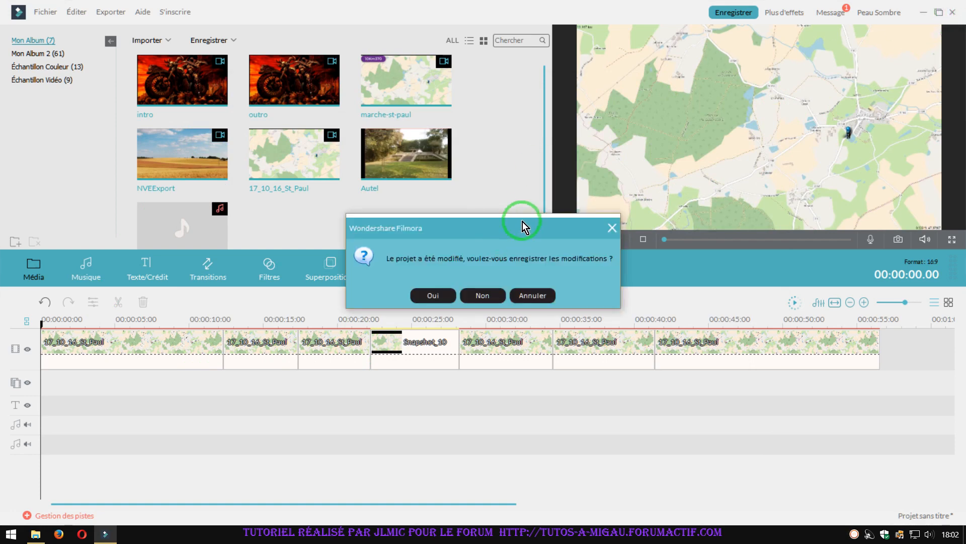
left_click(483, 295)
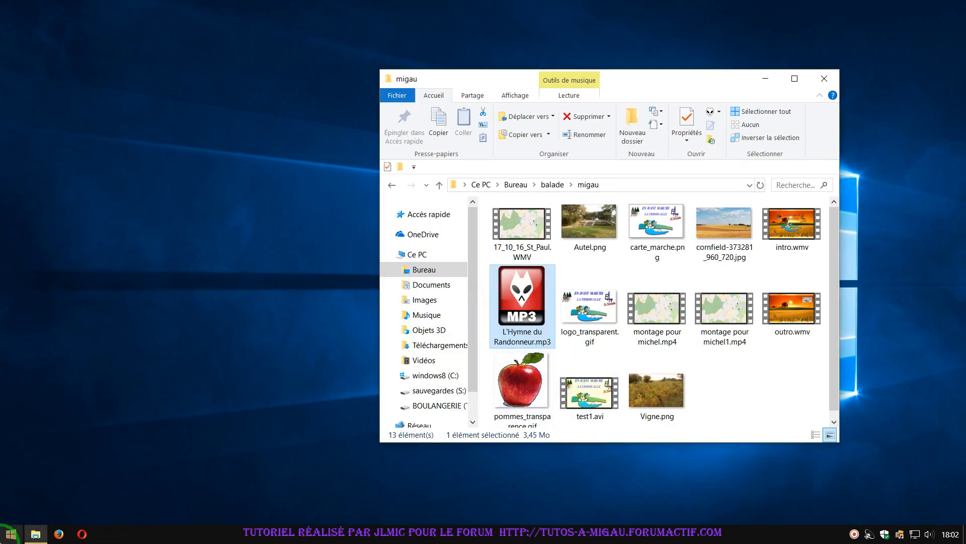
Step: Launch Nero 2018 and start a new advanced film project in Nero Video
left_click(13, 529)
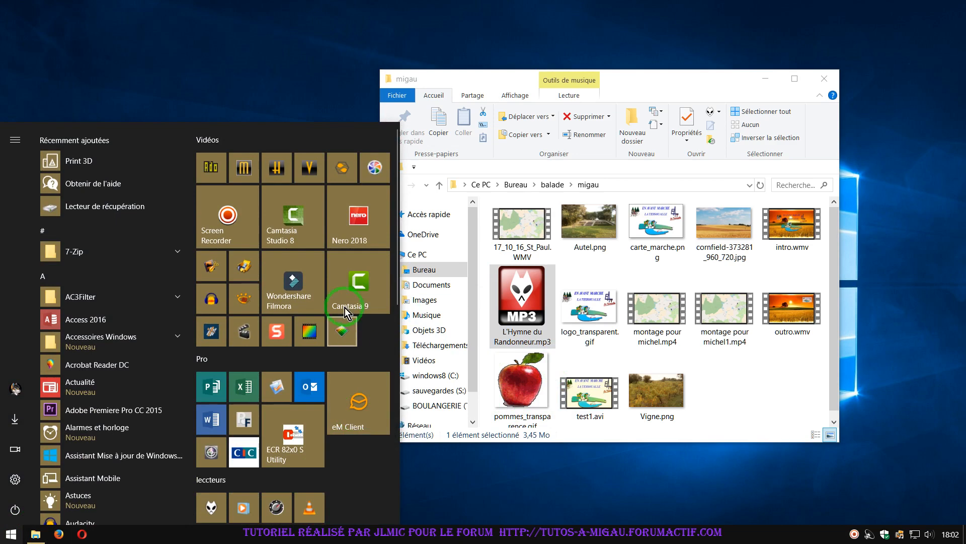
left_click(360, 228)
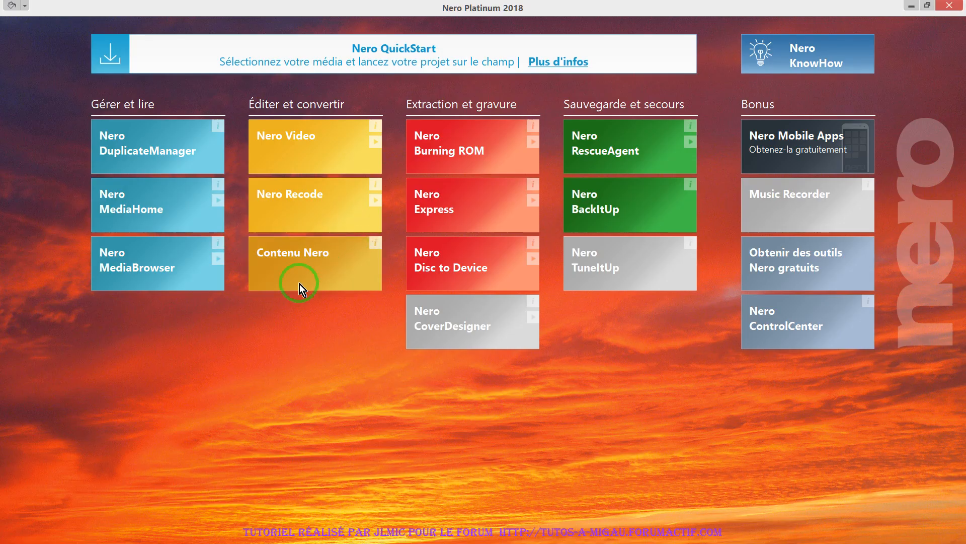
left_click(298, 143)
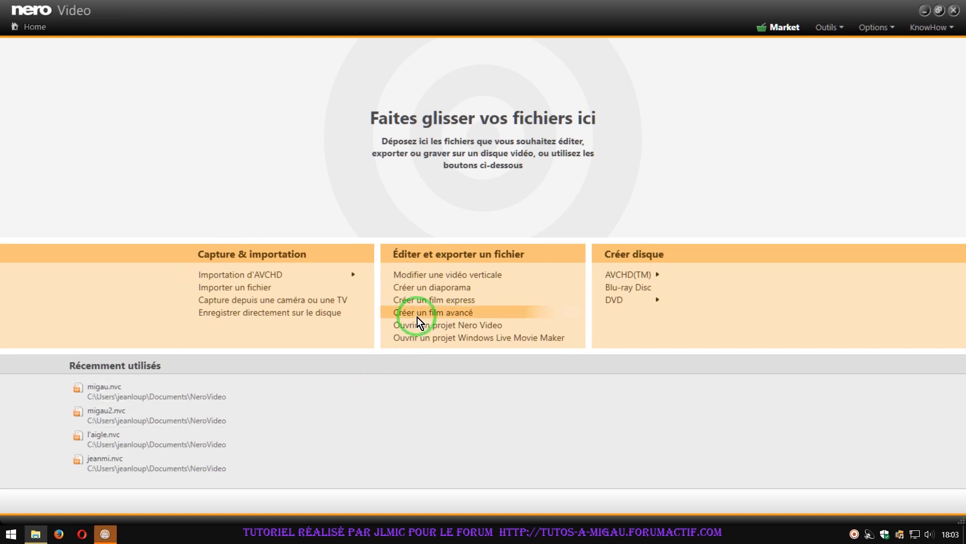
left_click(419, 315)
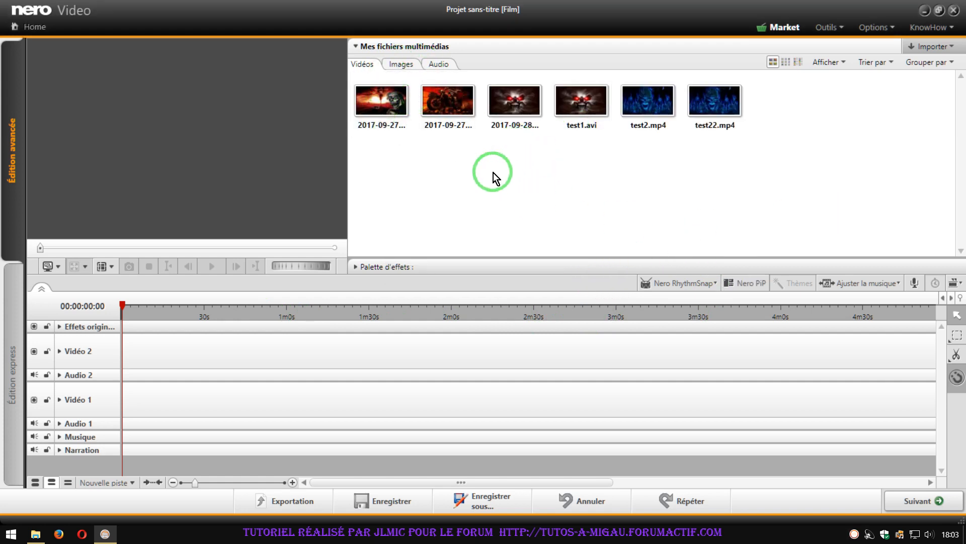
Step: Look through the image and audio categories of the project's media files, ending on the videos
left_click(402, 65)
left_click(434, 65)
left_click(363, 64)
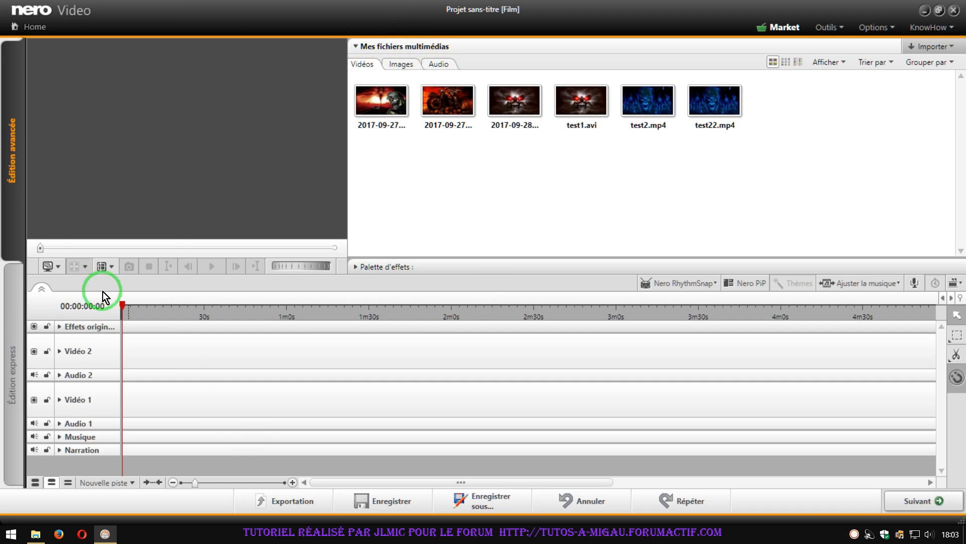
Step: Import intro.wmv, outro.wmv, montage pour michel1.mp4, Vigne.png, pommes_transparence.gif, L'Hymne du Randonneur.mp3 and Autel.png from the migau folder into the project's media files
mouse_move(36, 535)
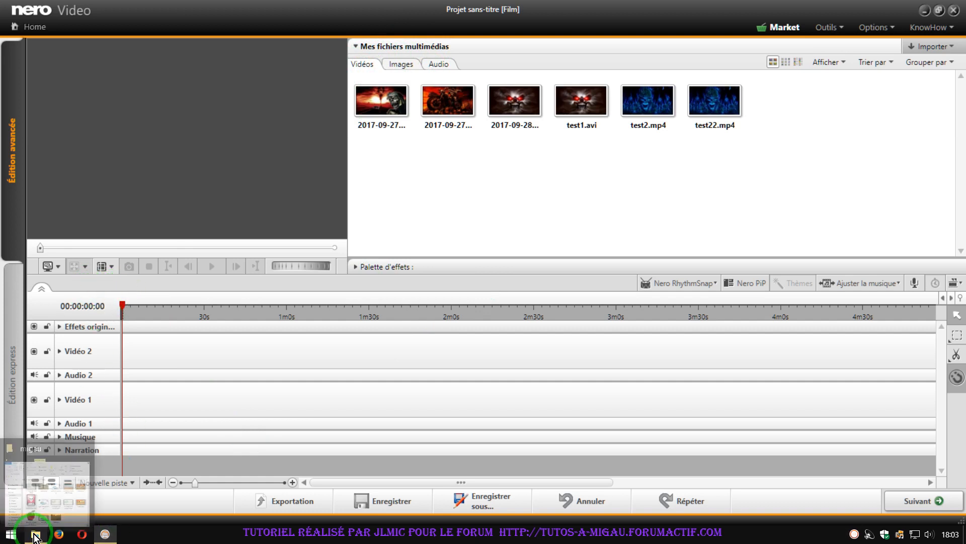
left_click(125, 482)
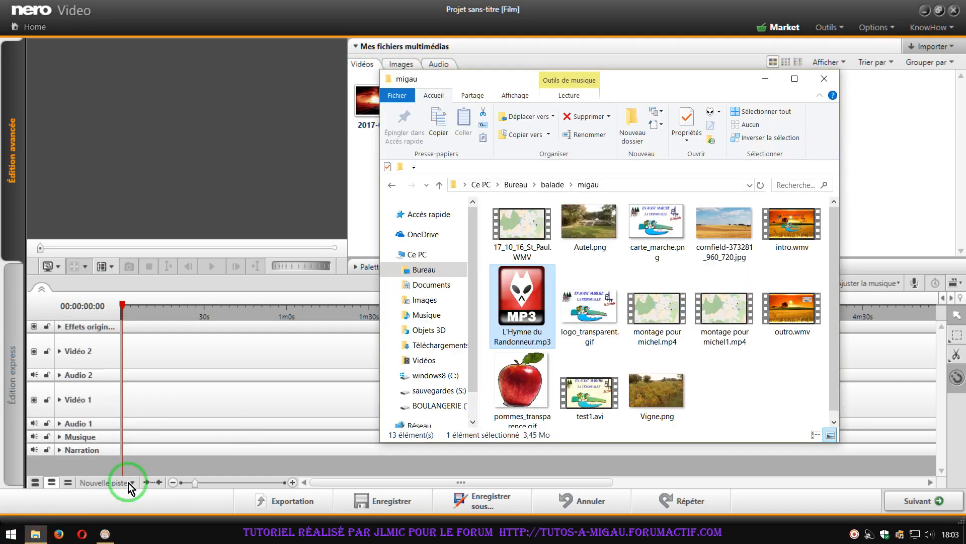
left_click_drag(612, 83, 241, 70)
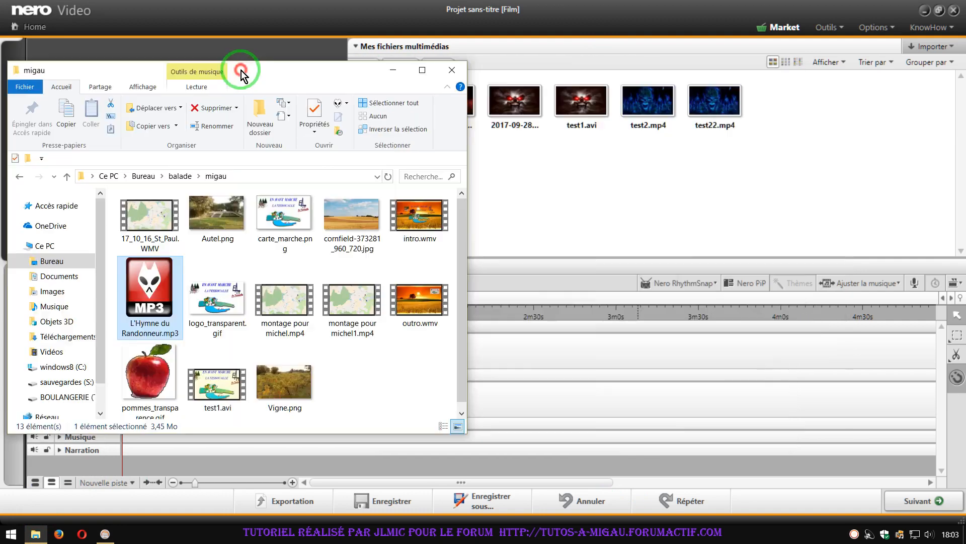
left_click(420, 216)
left_click(445, 316, "ctrl")
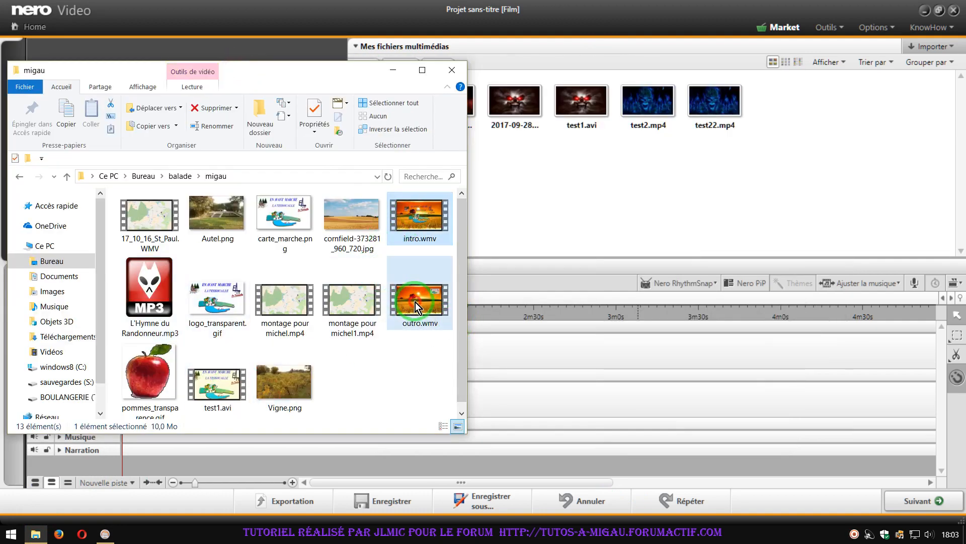
left_click(359, 308, "ctrl")
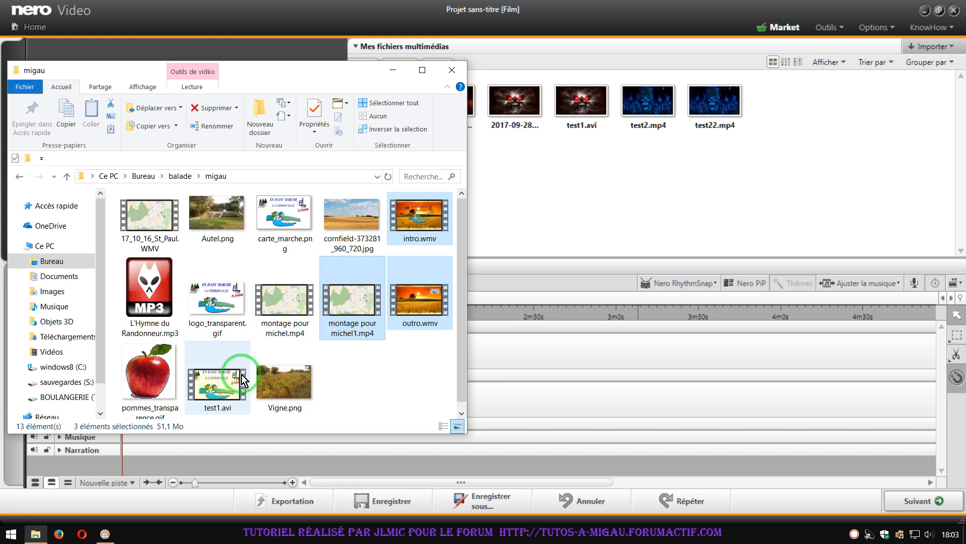
left_click(130, 367, "ctrl")
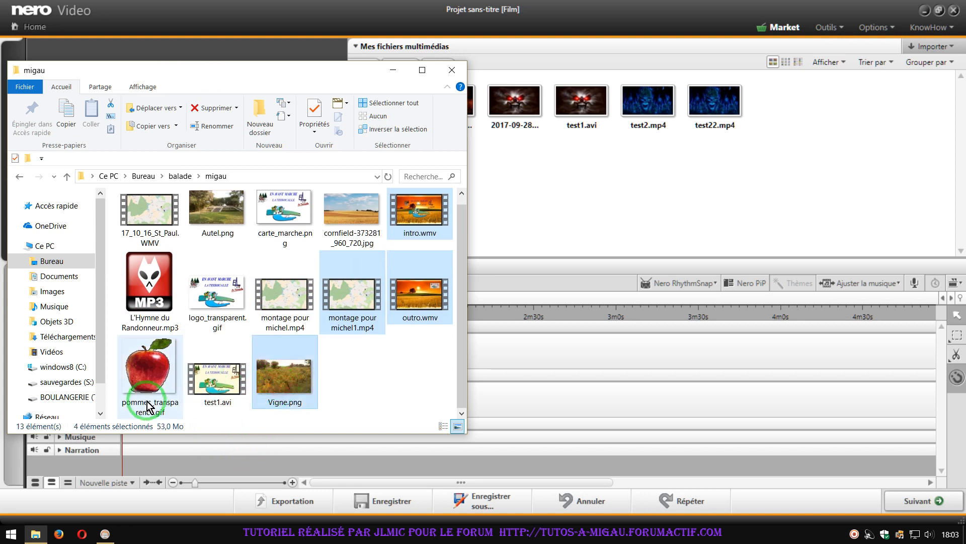
left_click(162, 306, "ctrl")
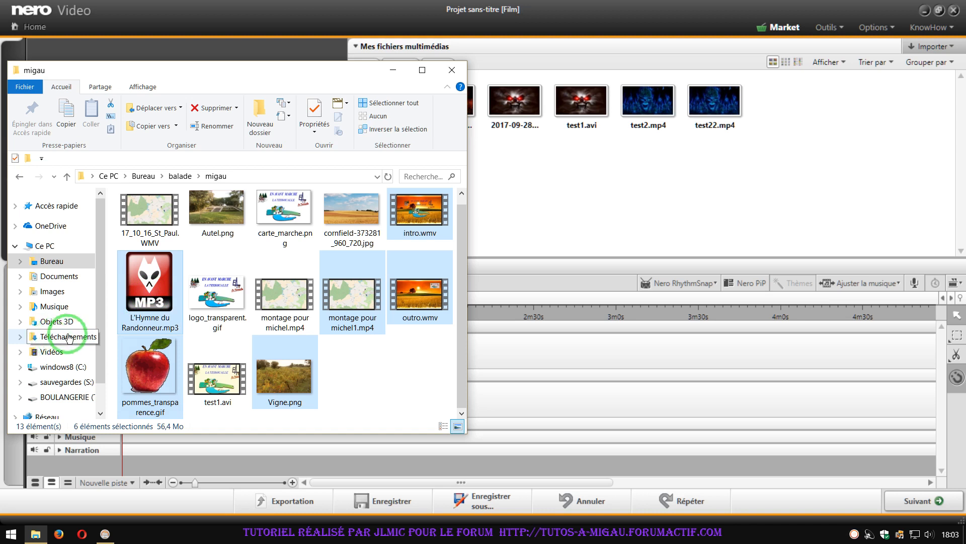
left_click(215, 210, "ctrl")
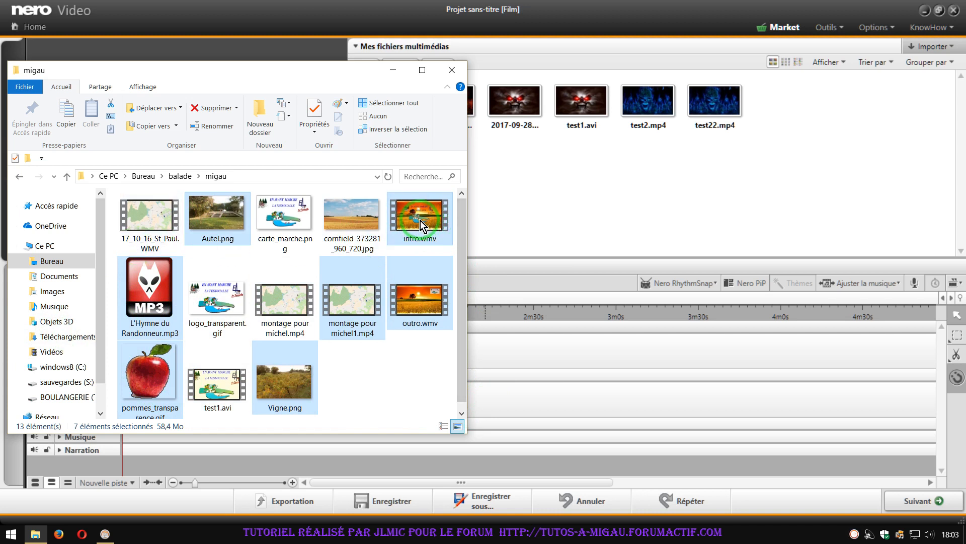
left_click_drag(421, 226, 677, 189)
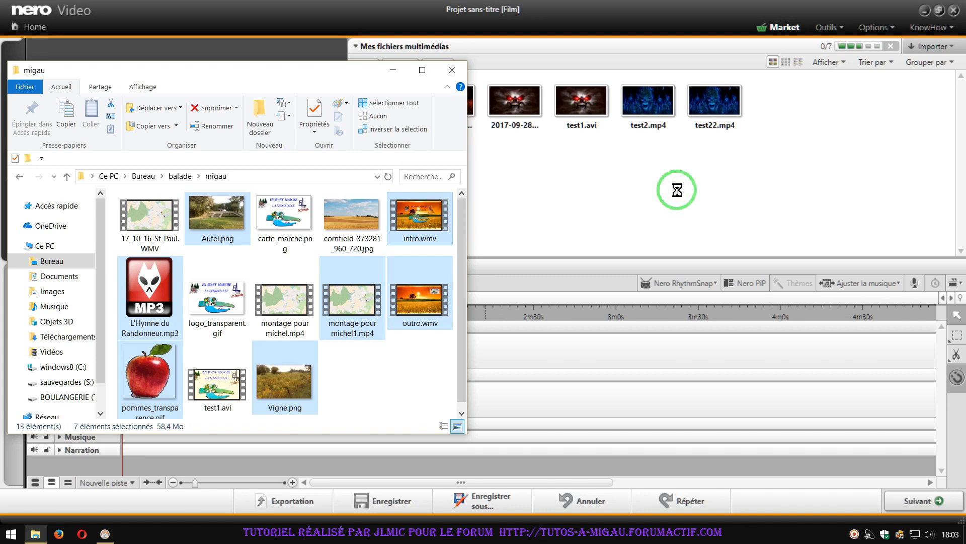
left_click(452, 71)
left_click(568, 182)
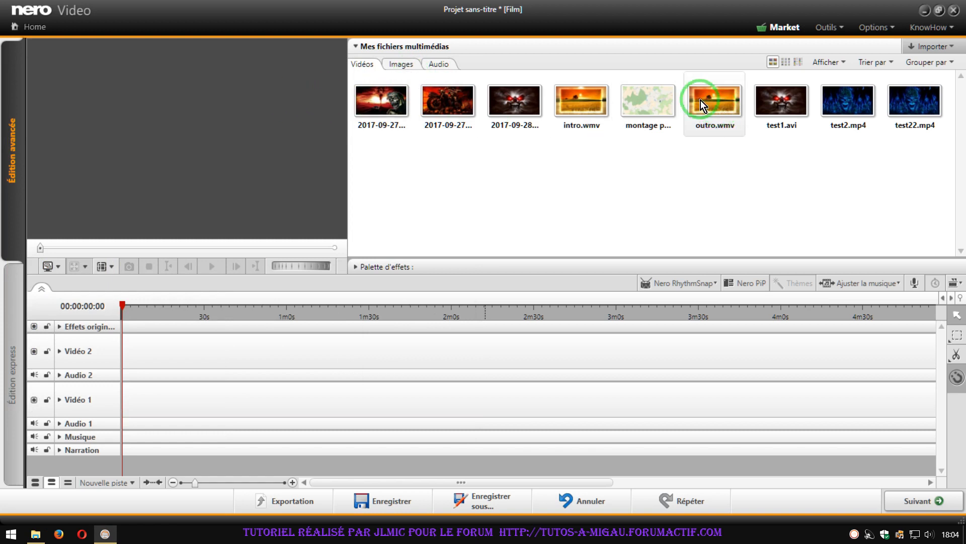
Step: Check the imported images and audio, and place intro.wmv, montage pour michel1.mp4 and outro.wmv end to end on the Vidéo 1 track
left_click(401, 63)
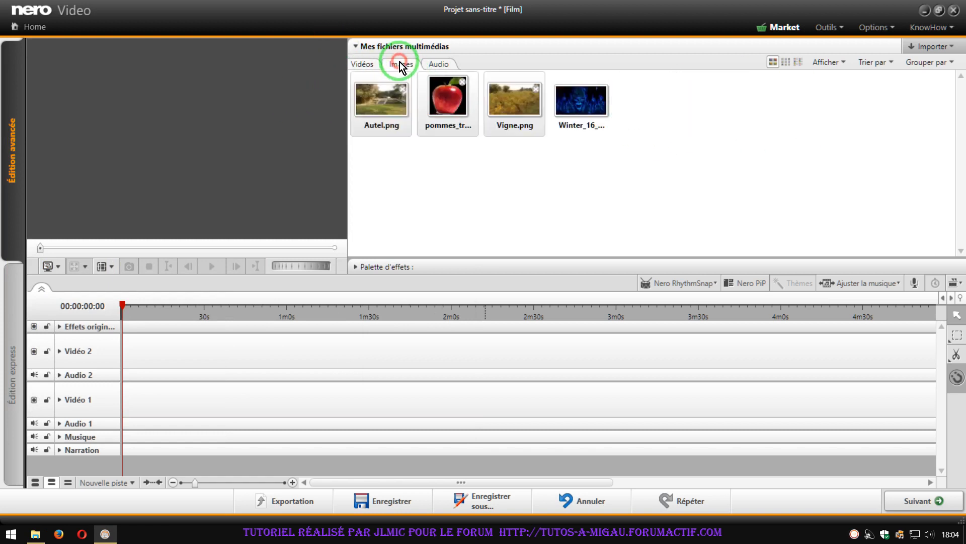
left_click(434, 66)
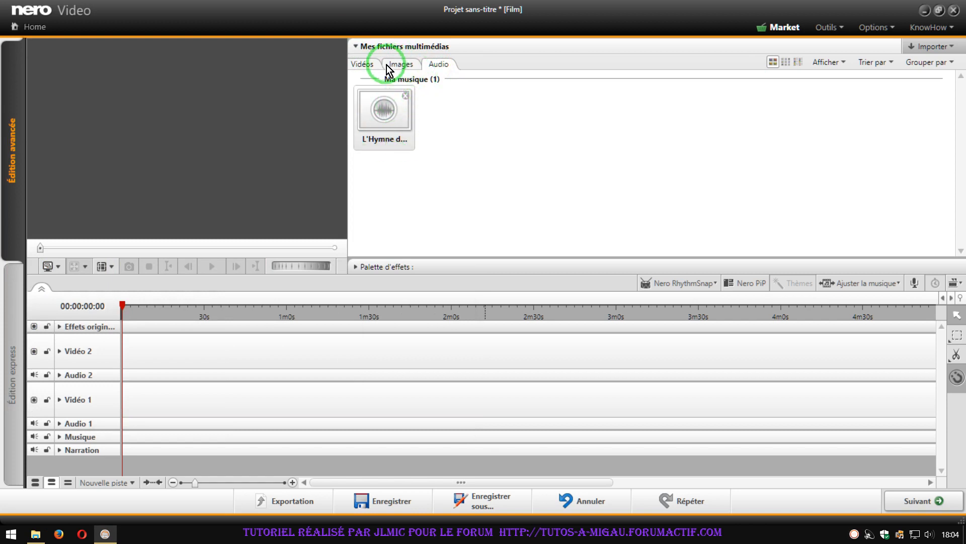
left_click(364, 62)
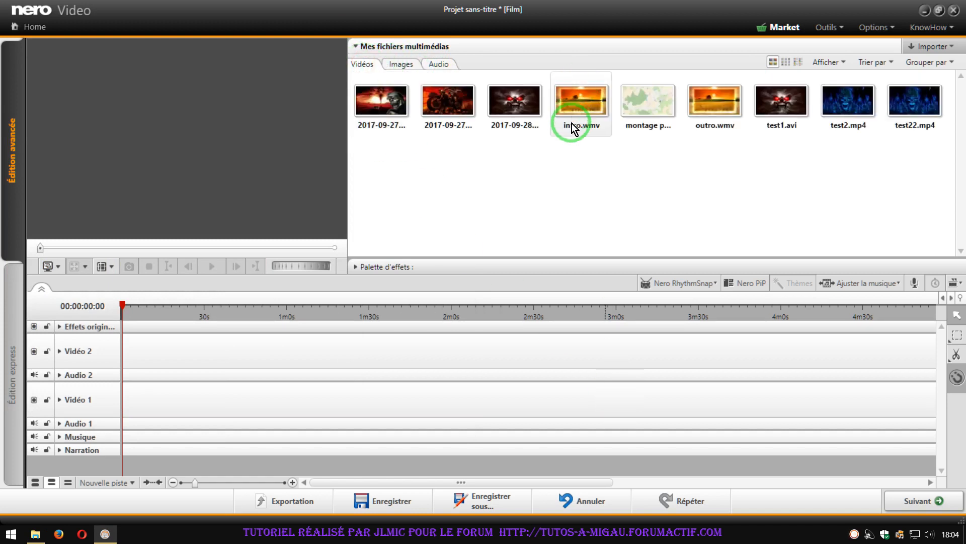
left_click_drag(587, 101, 125, 409)
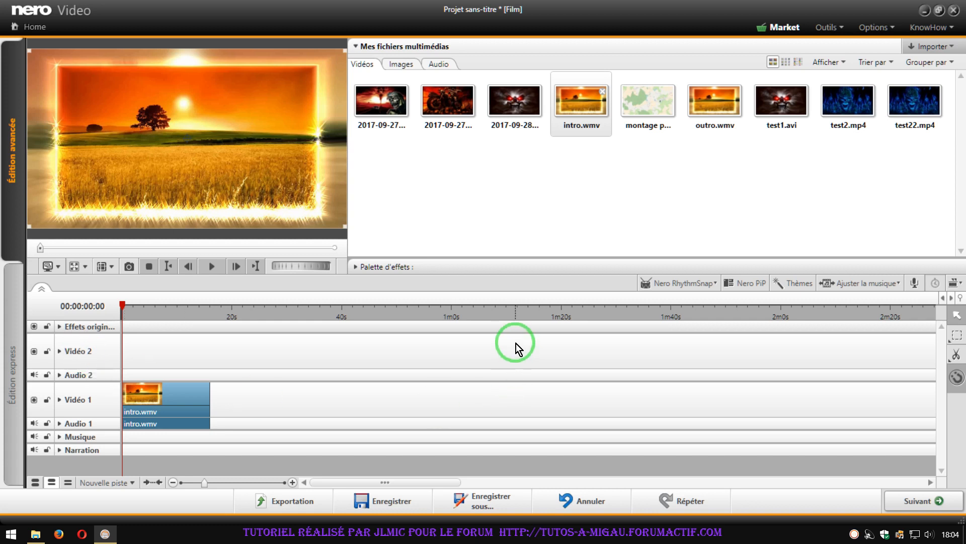
left_click(653, 100)
left_click_drag(654, 99, 212, 403)
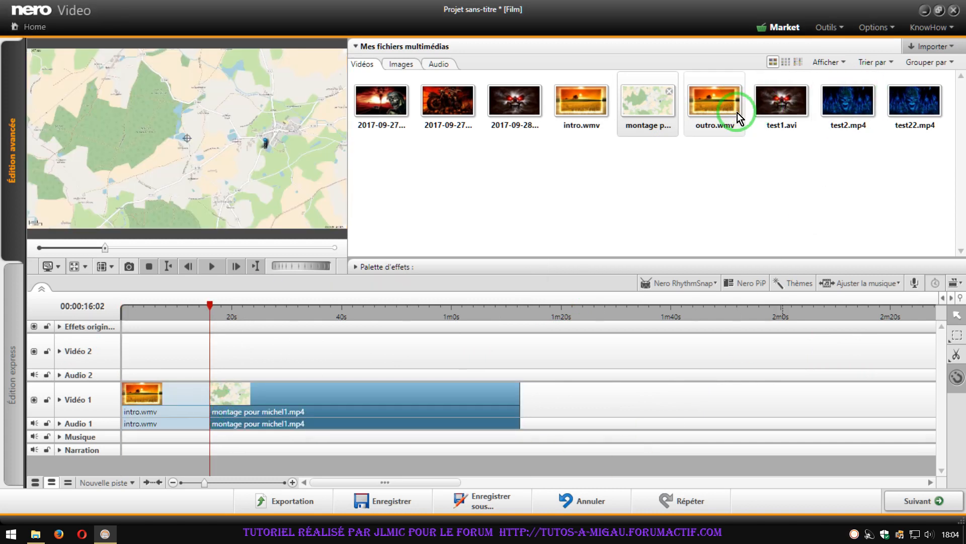
left_click_drag(725, 104, 524, 408)
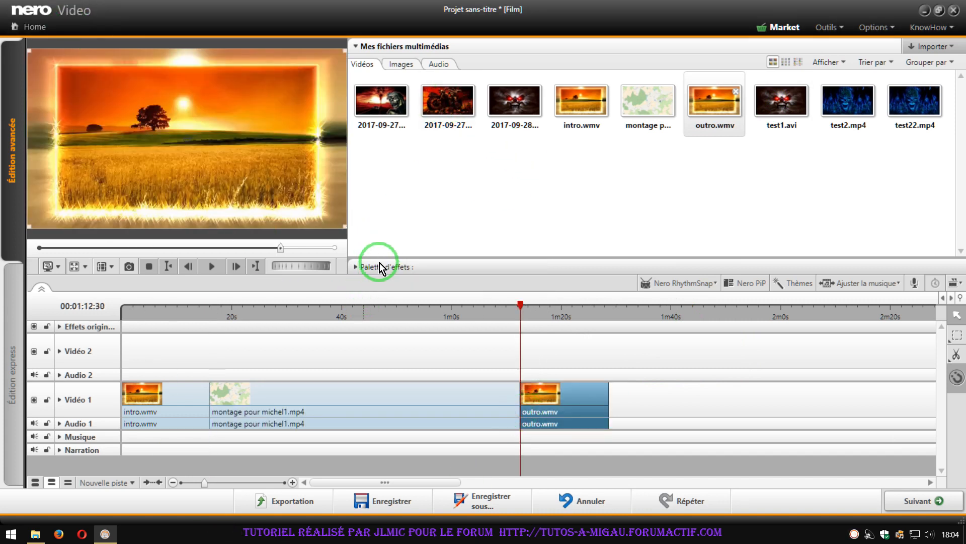
Step: Add a Brûlure transition between the intro and the map clip and a Carré d'éclatement transition before the outro, and preview the result
left_click(392, 267)
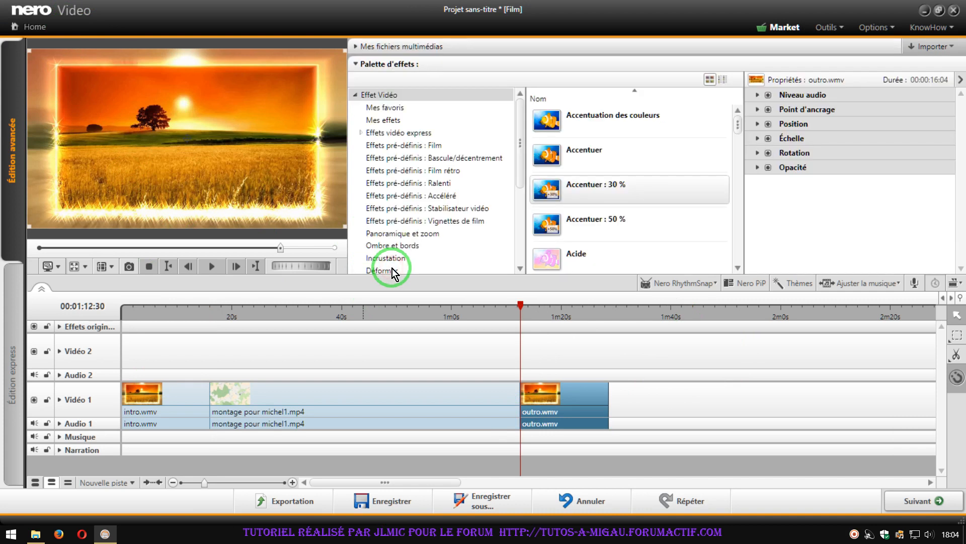
scroll(415, 166, "down", 5)
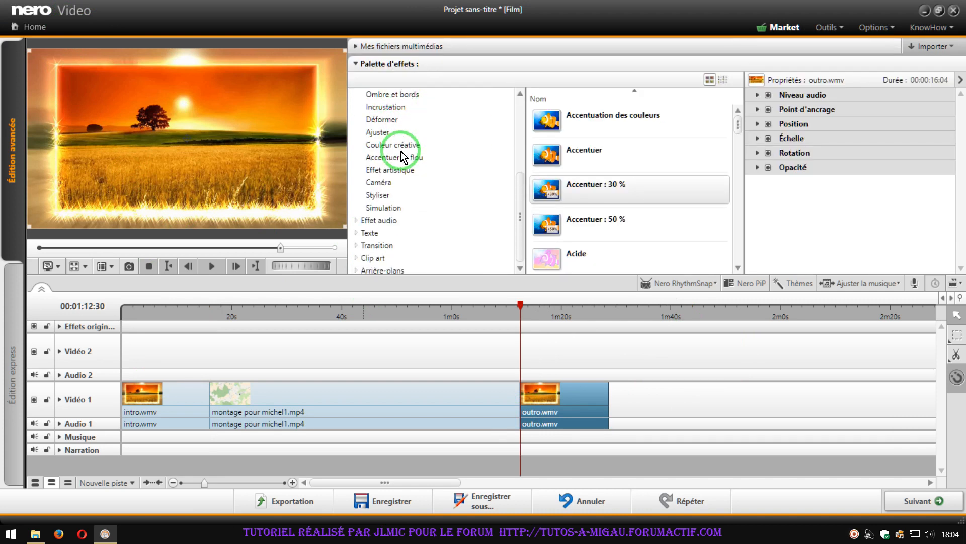
left_click(375, 242)
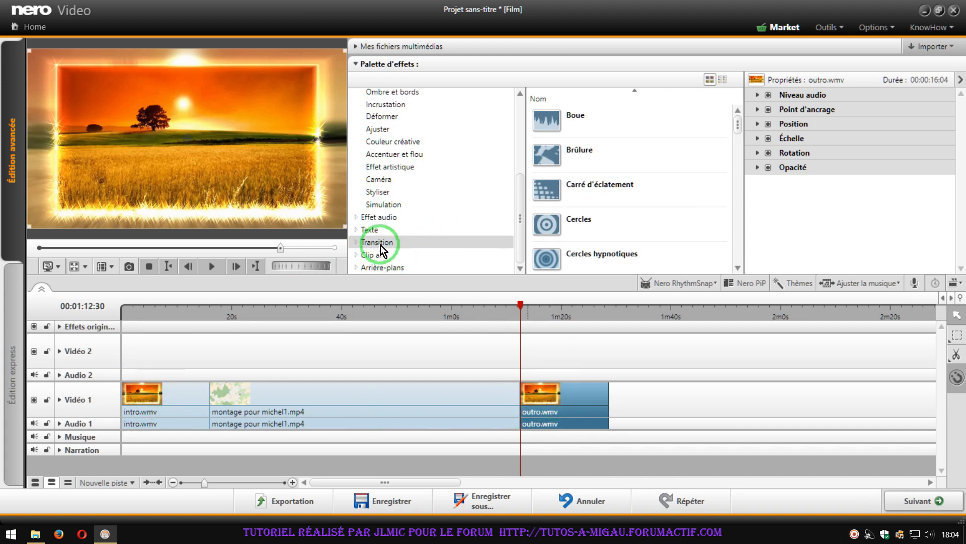
left_click_drag(578, 147, 212, 412)
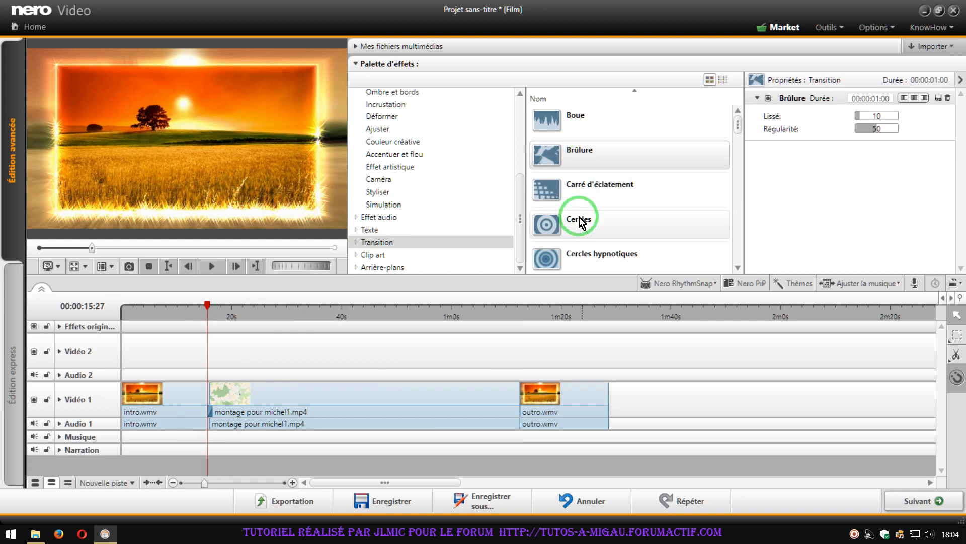
left_click_drag(579, 193, 518, 416)
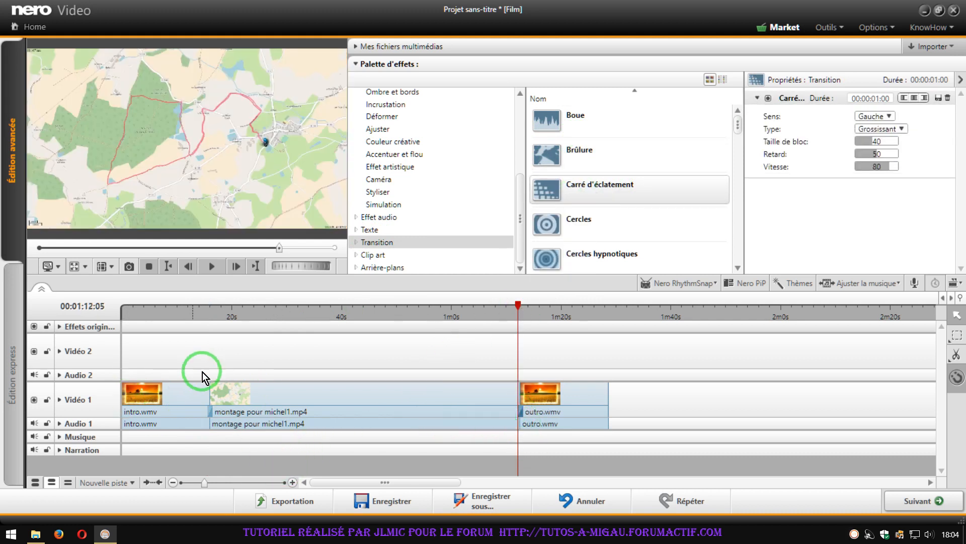
left_click(216, 265)
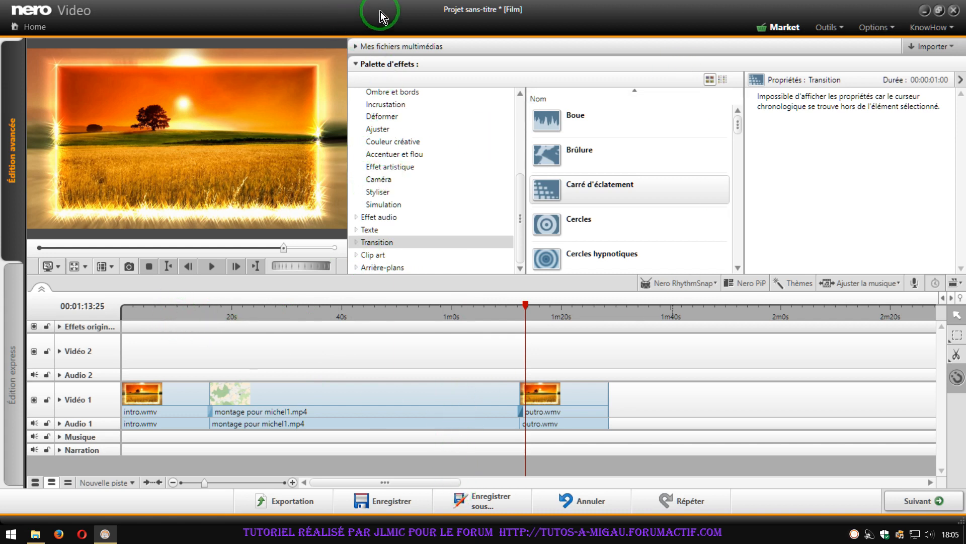
Step: Play the map clip to 00:00:28:35 and place Autel.png at that point on the Vidéo 2 track
left_click(355, 47)
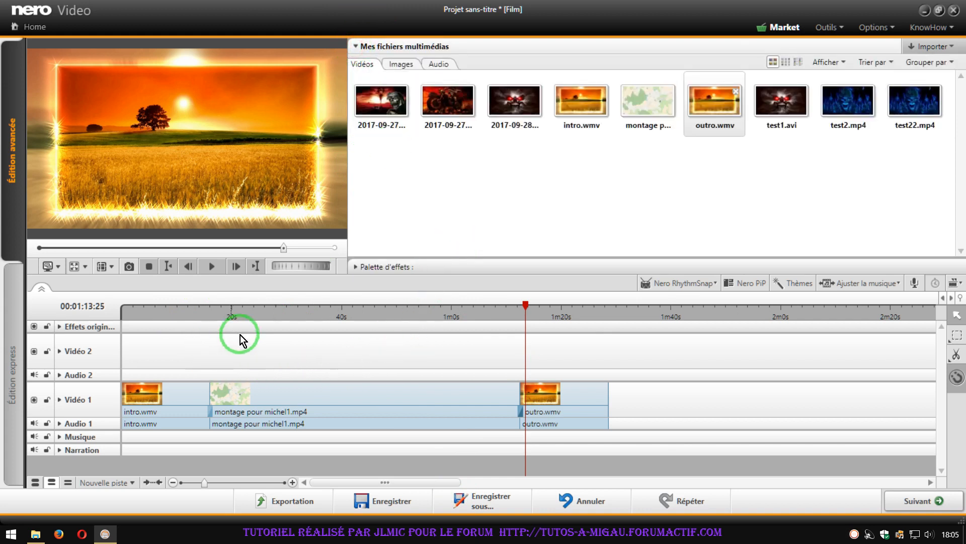
left_click(221, 318)
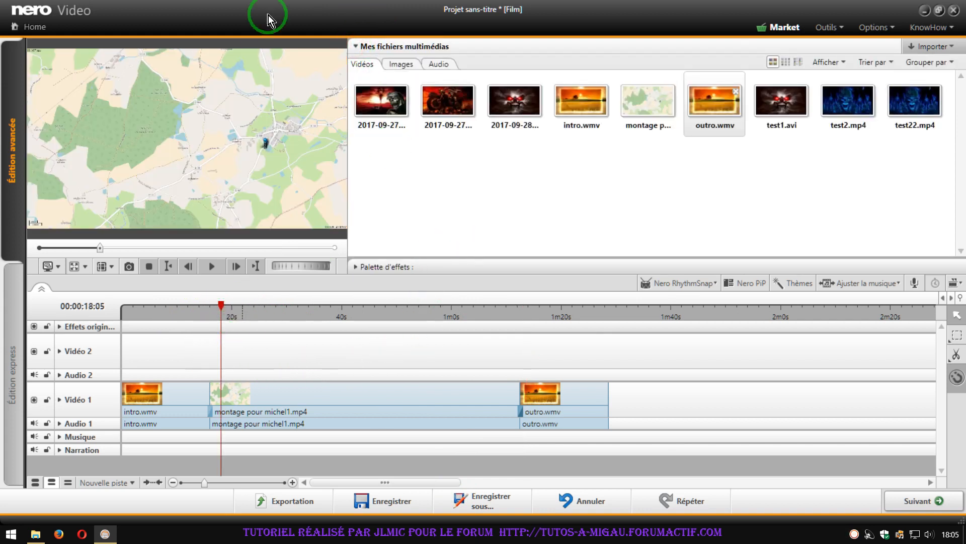
left_click(214, 267)
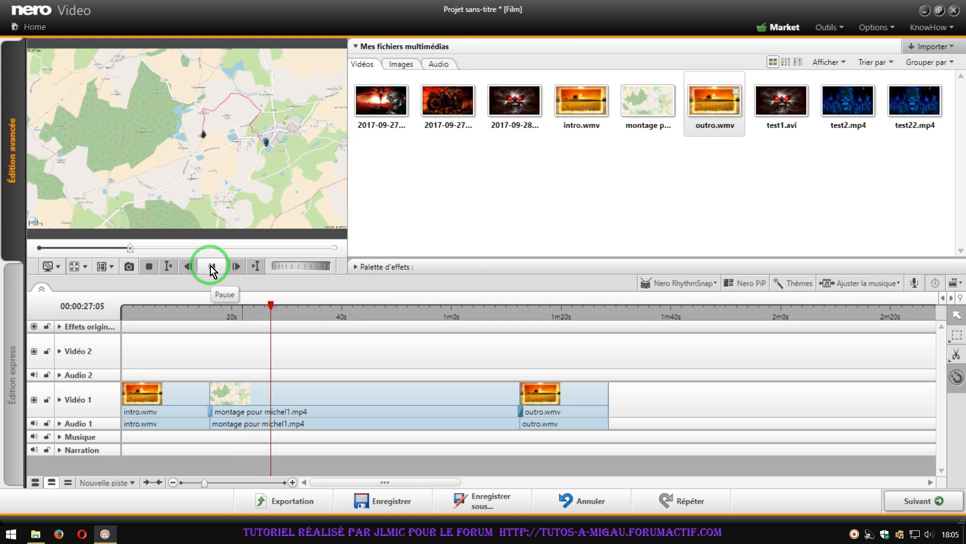
left_click(210, 266)
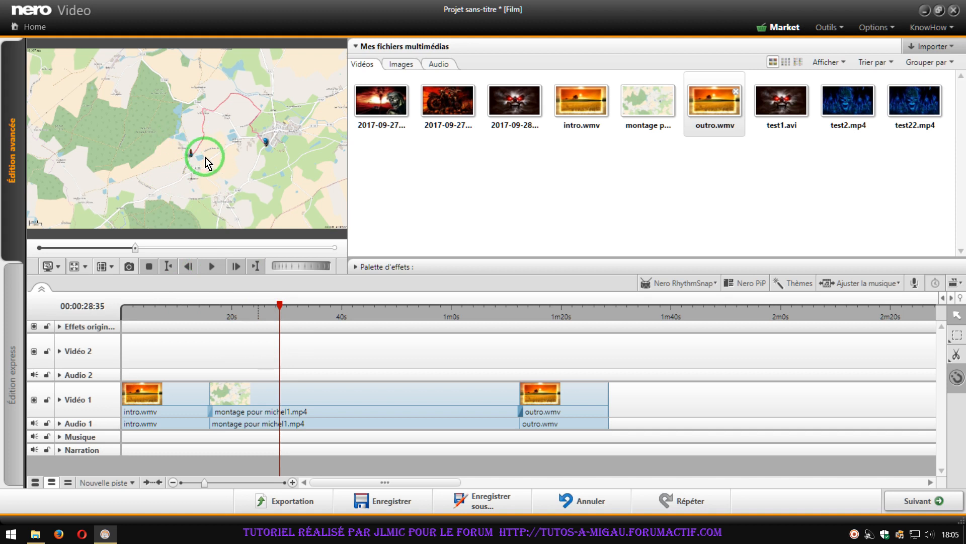
left_click(401, 64)
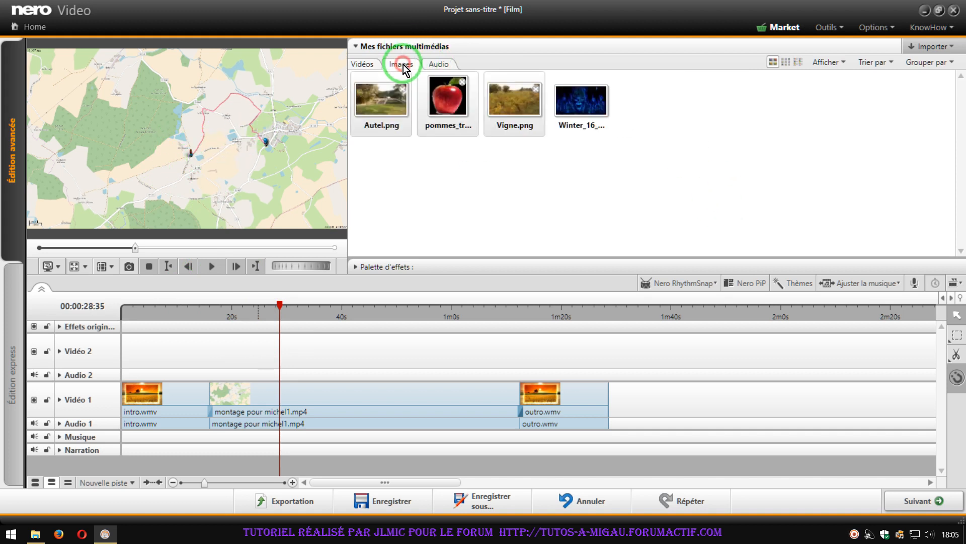
left_click(388, 105)
left_click_drag(388, 104, 279, 363)
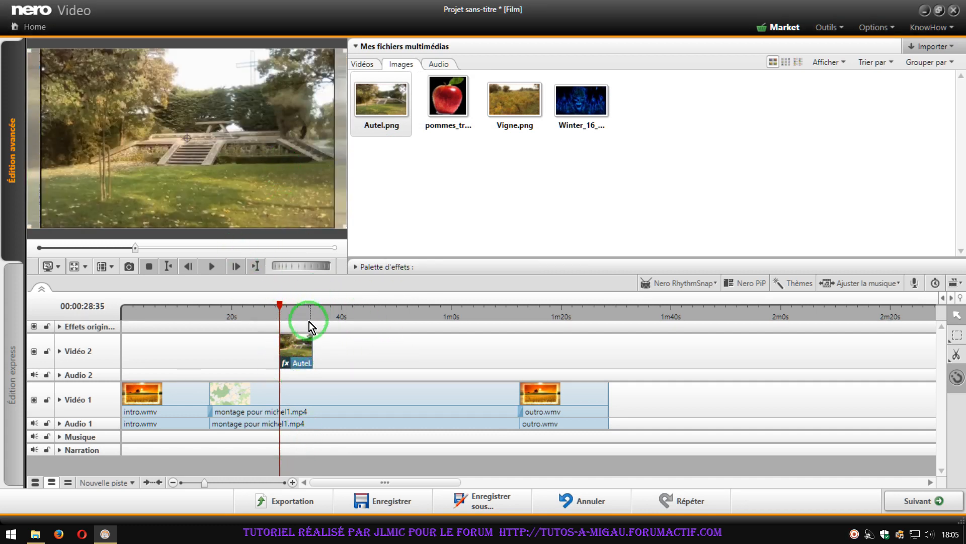
Step: Shrink the Autel.png image, position it over the lower-left area of the map, and check its display duration
left_click(296, 314)
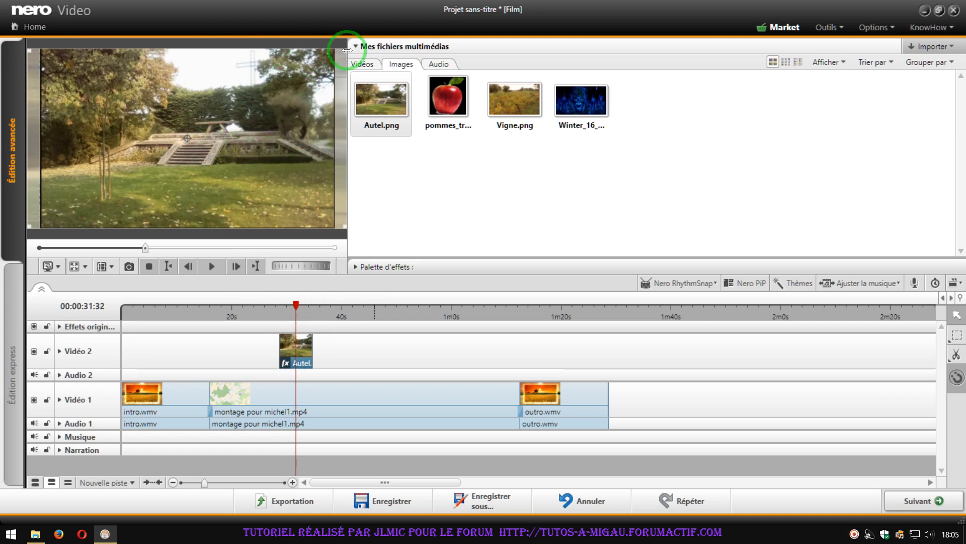
left_click_drag(344, 50, 91, 145)
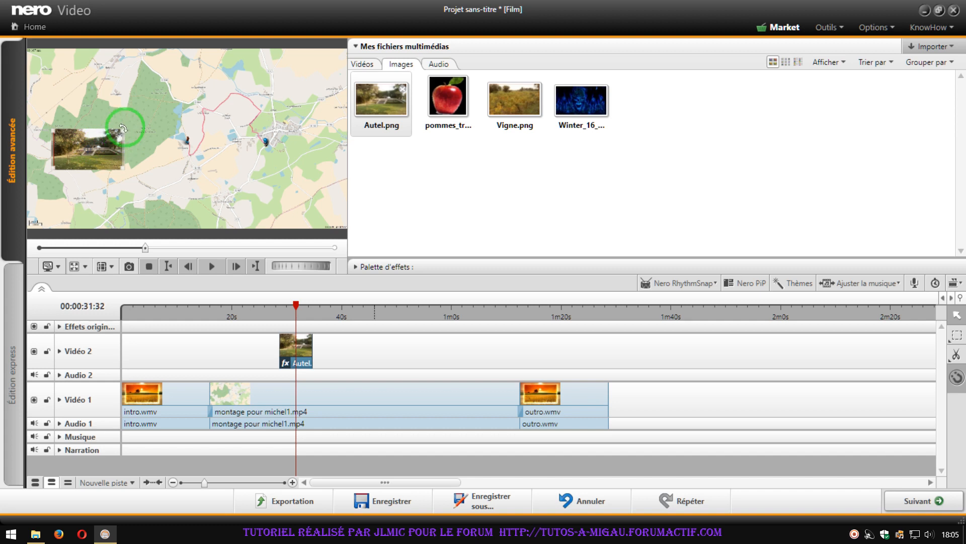
left_click_drag(120, 132, 119, 158)
left_click(293, 372)
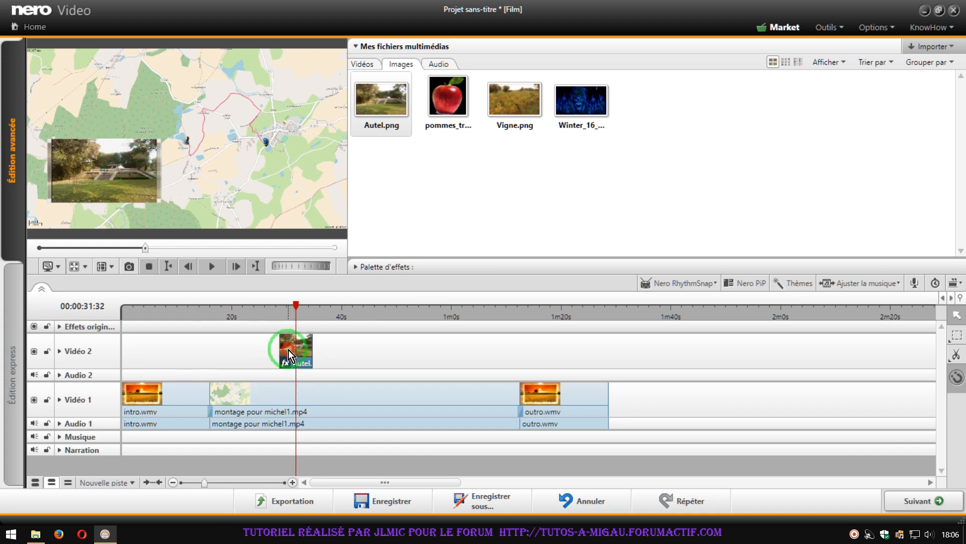
double_click(288, 349)
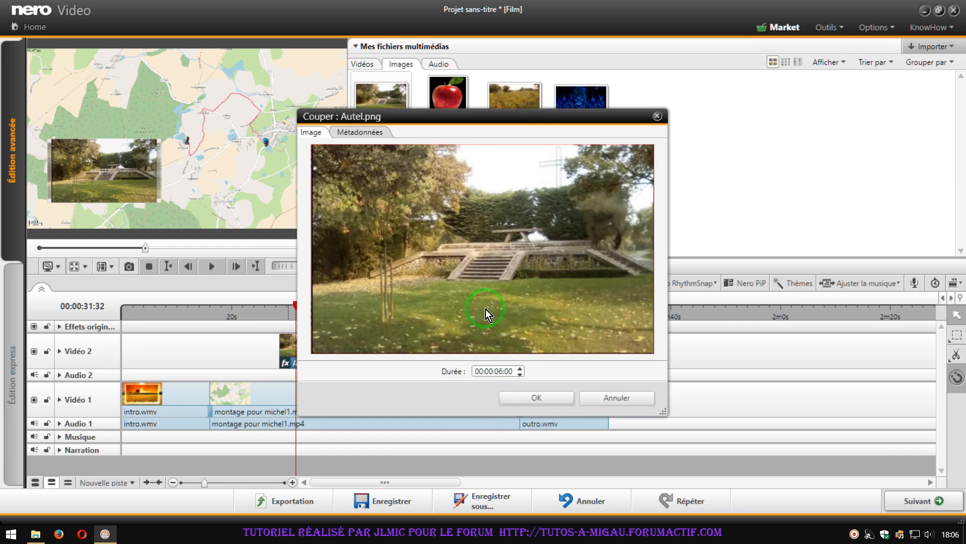
left_click(534, 397)
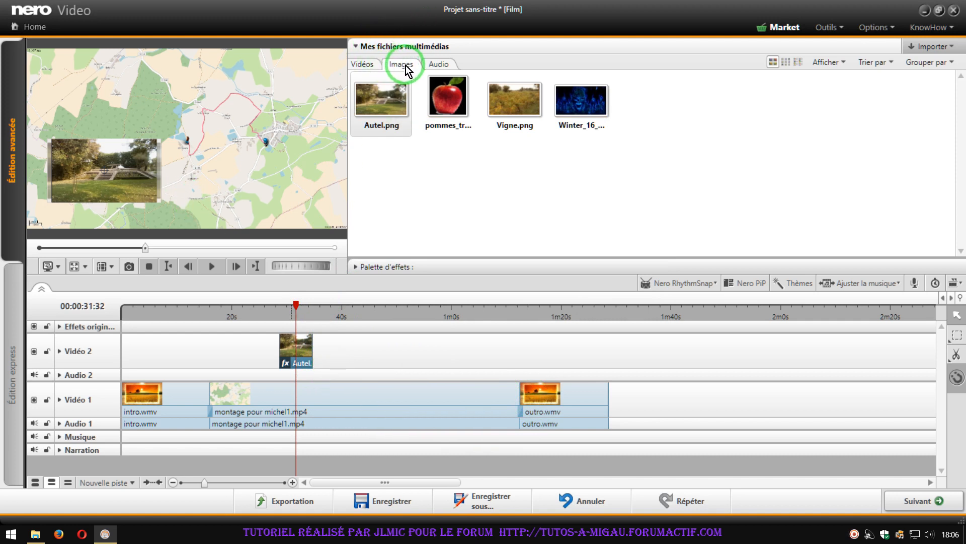
Step: Add a Texte zoomé text effect on a new Vidéo 3 track above Autel.png, spanning the same 6 seconds as the image
left_click(379, 264)
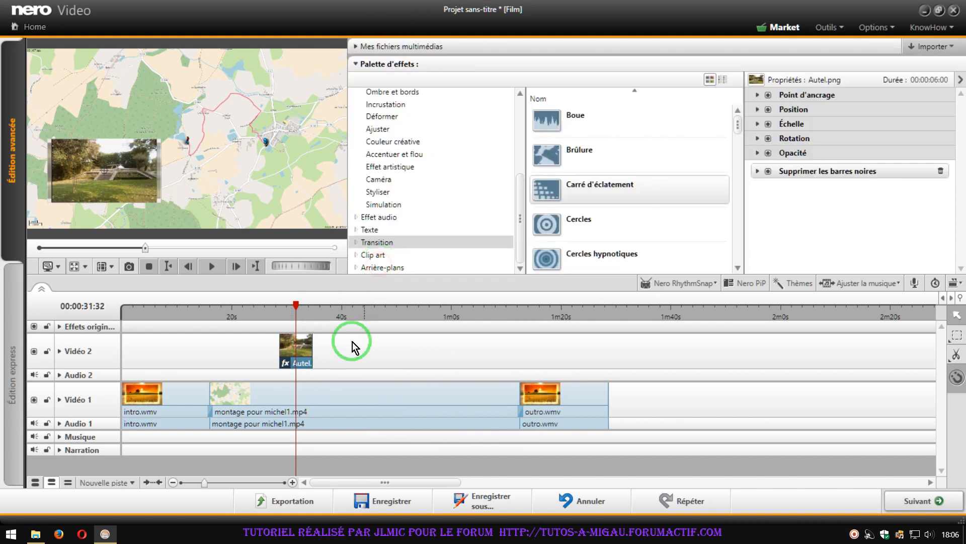
left_click(370, 230)
scroll(605, 179, "down", 5)
scroll(606, 179, "down", 5)
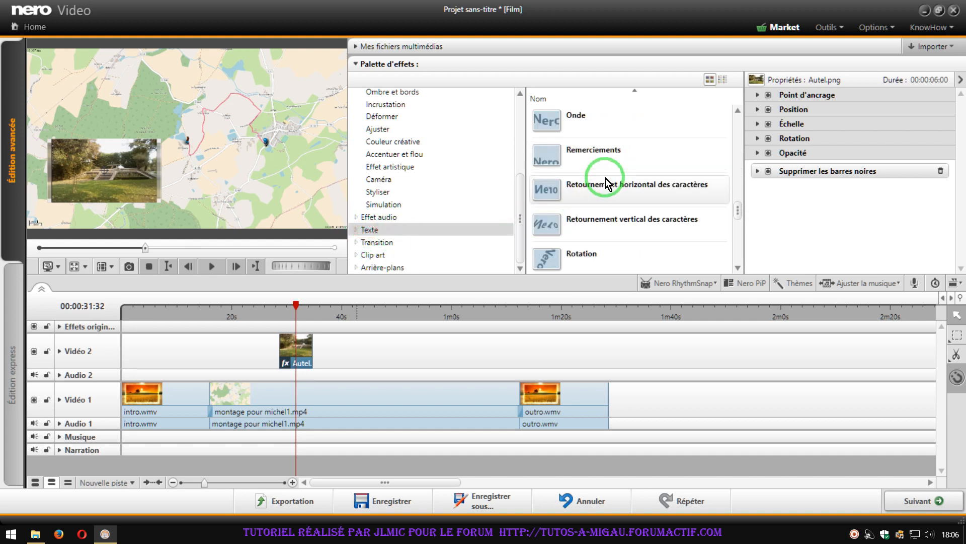
scroll(578, 187, "down", 4)
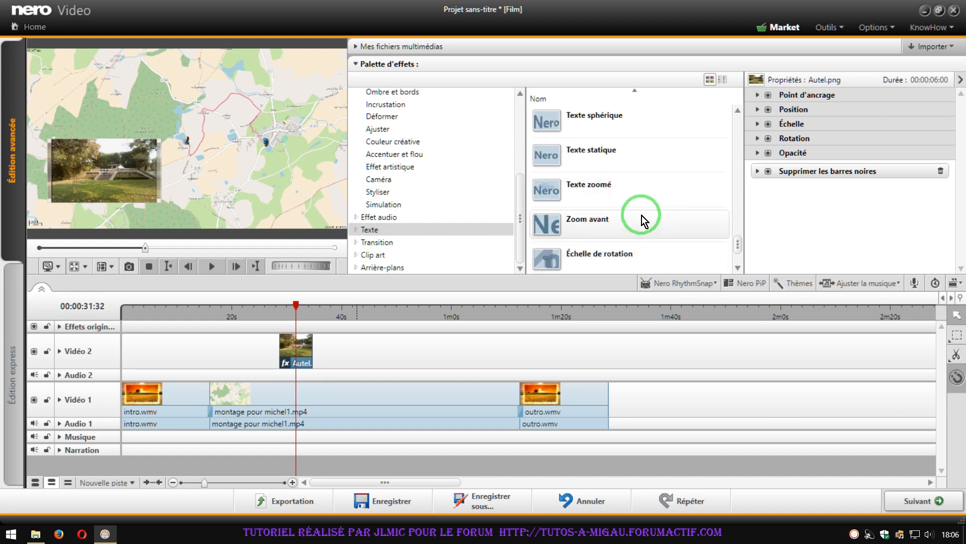
left_click(585, 194)
left_click(593, 191)
mouse_move(592, 191)
left_mouse_down()
mouse_move(443, 242)
mouse_move(342, 320)
mouse_move(299, 333)
left_mouse_up()
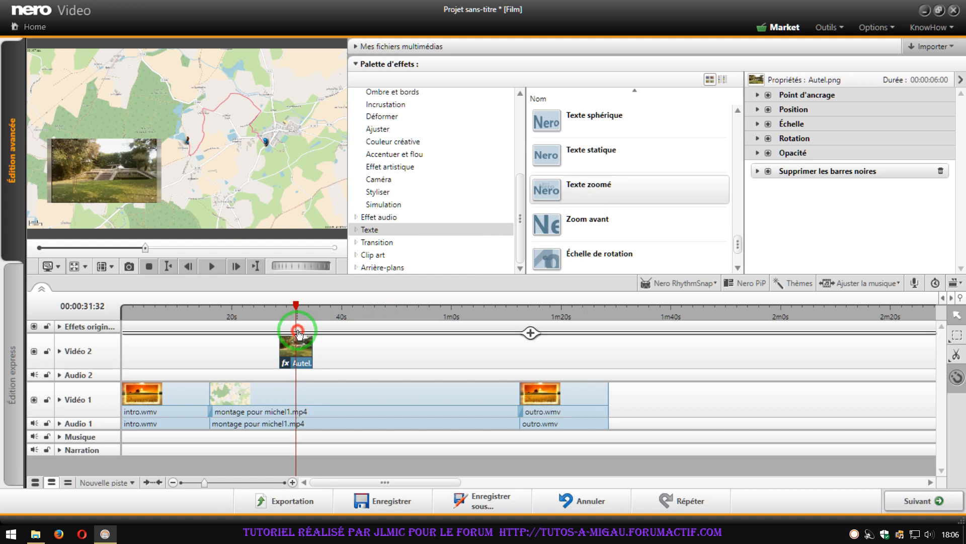
left_click_drag(299, 332, 309, 352)
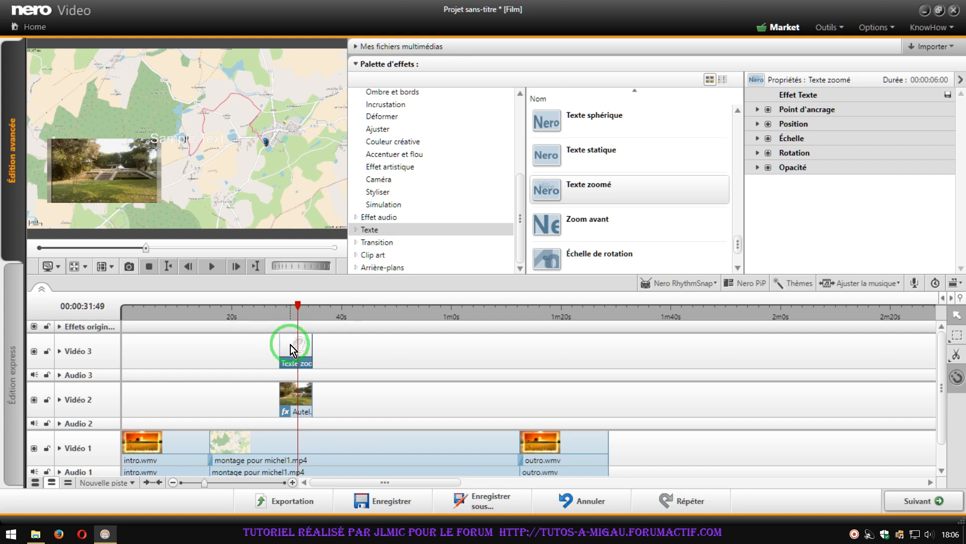
Step: Apply the Algerian preset with pink fill and black outline to the caption and replace its sample text with AUTEL
left_click(292, 345)
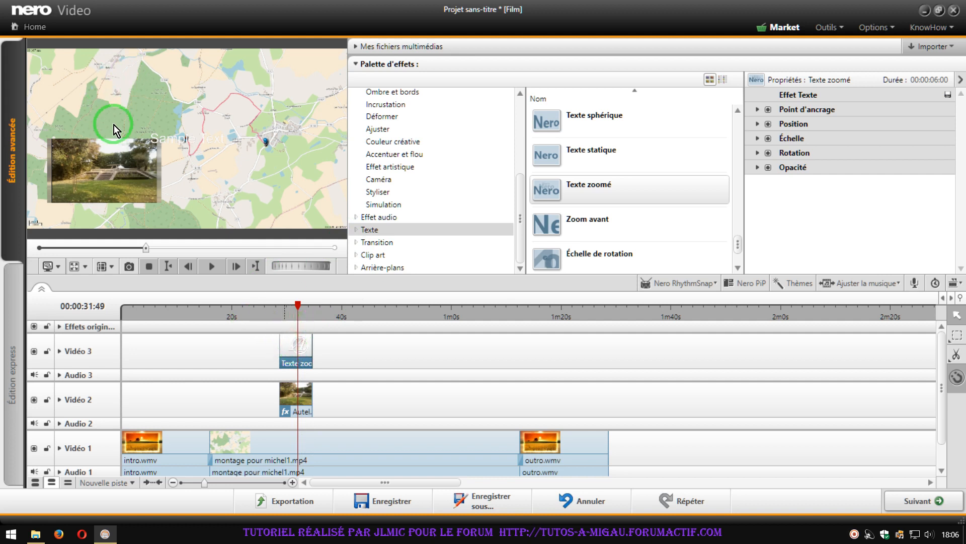
left_click(218, 140)
left_click_drag(230, 141, 213, 142)
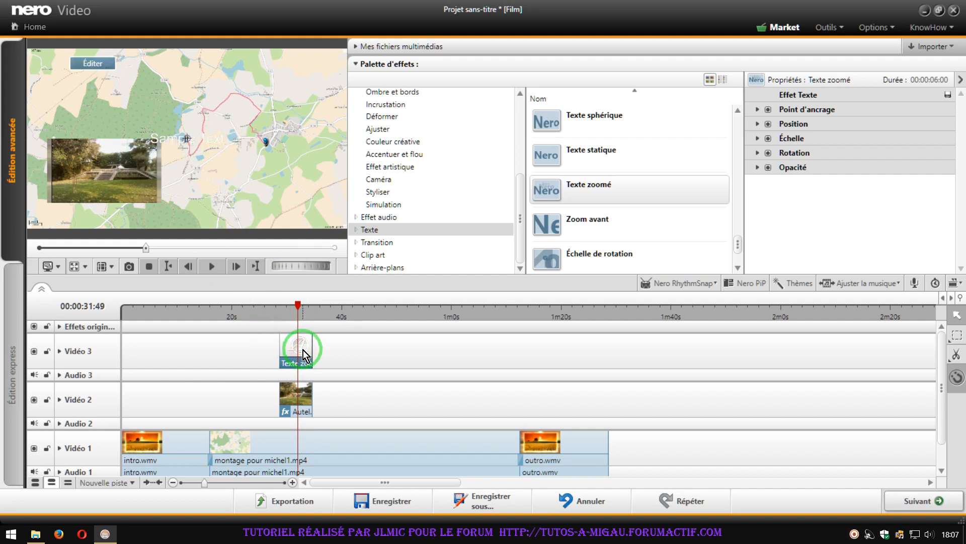
double_click(186, 134)
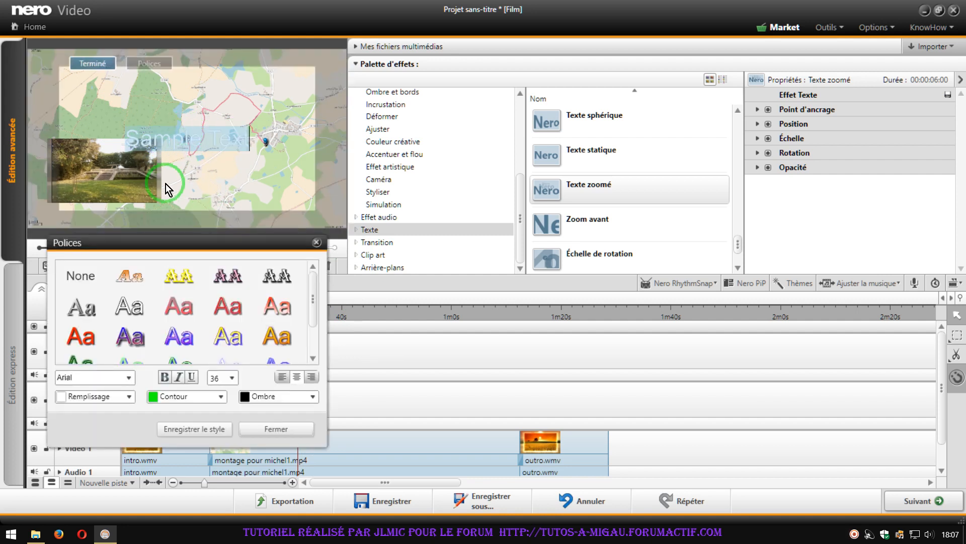
left_click(218, 283)
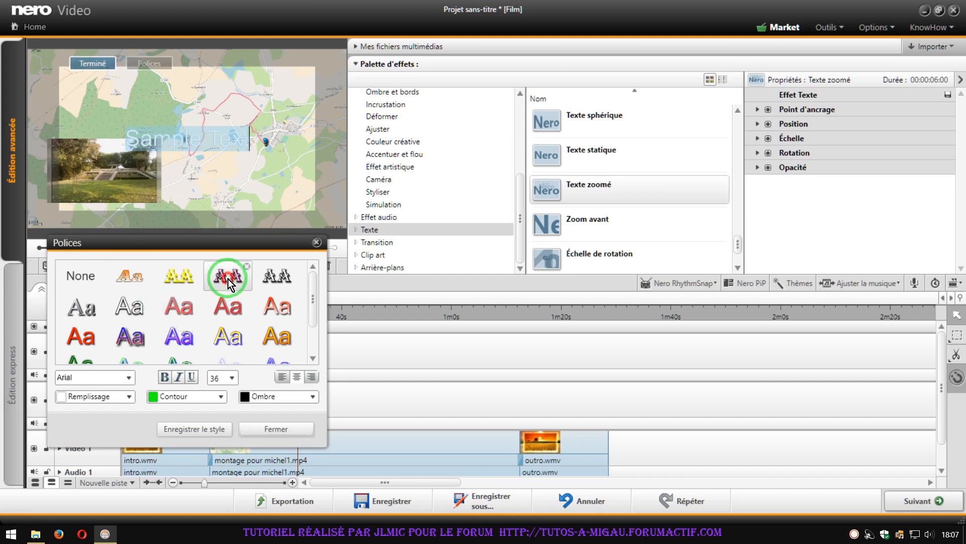
left_click(228, 279)
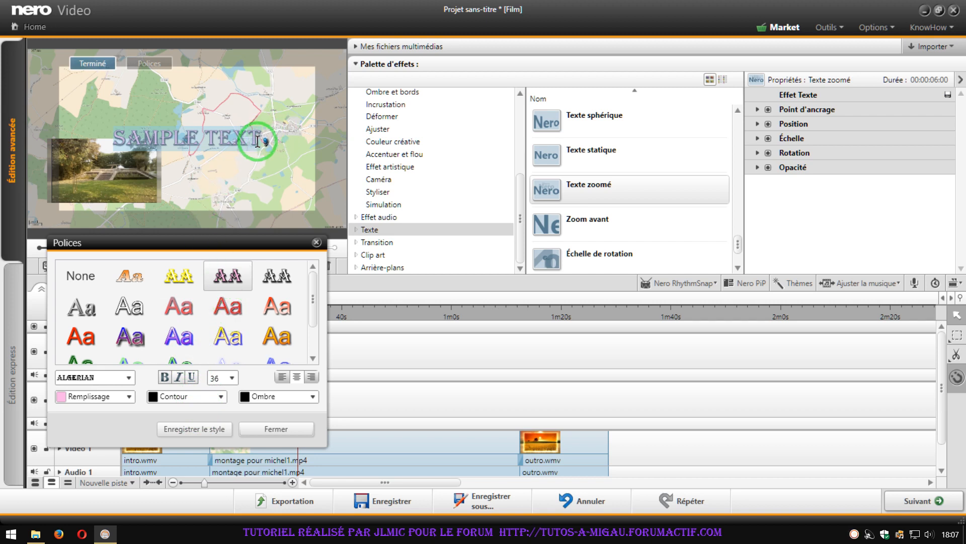
left_click(120, 140)
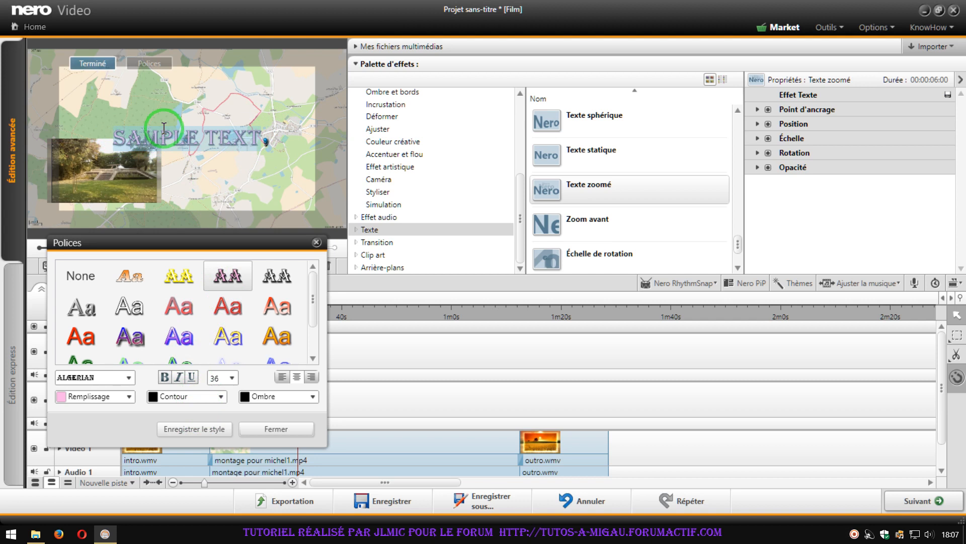
type("AUTEL")
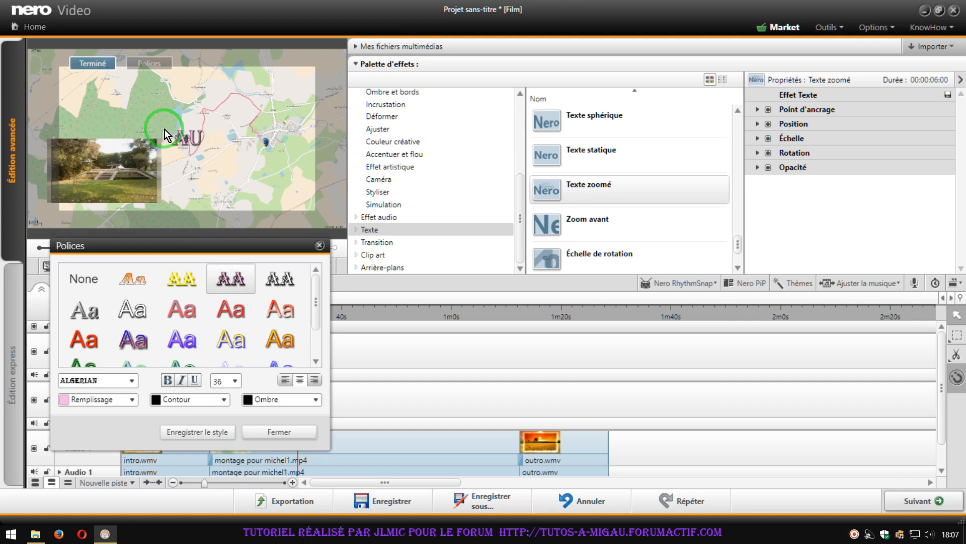
left_click(288, 431)
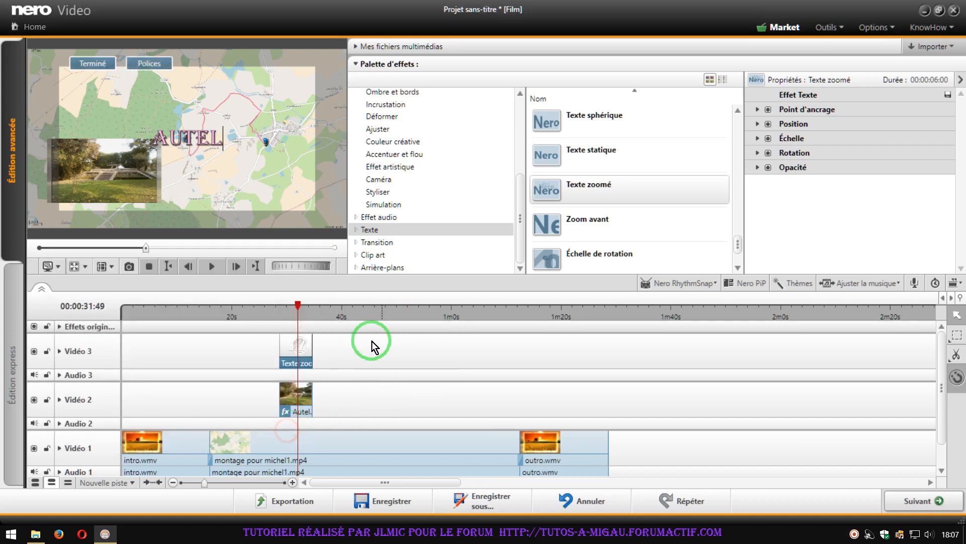
Step: Move the AUTEL caption on the map so it sits just above the Autel image
left_click(289, 320)
mouse_move(192, 131)
left_mouse_down()
mouse_move(189, 140)
mouse_move(104, 125)
left_mouse_up()
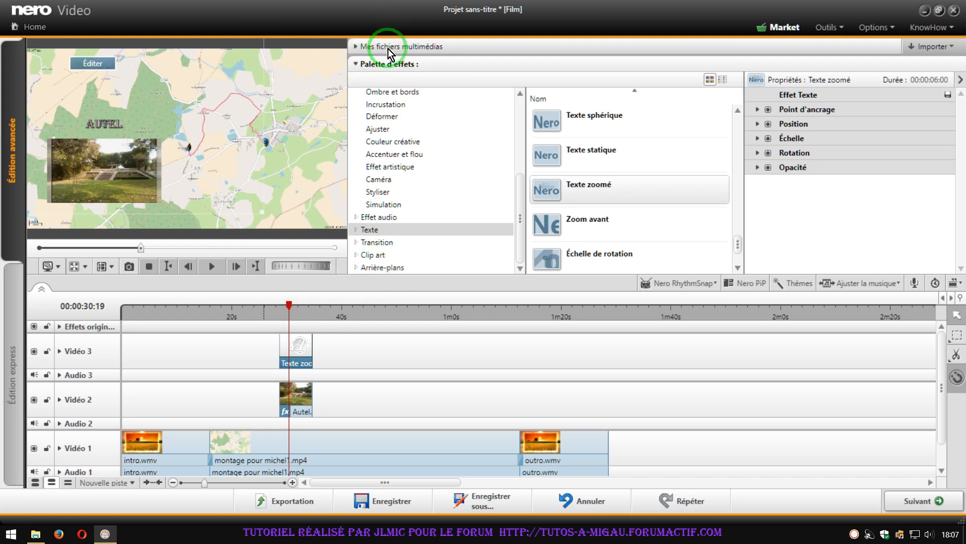
Step: Add a Points transition at both the start and the end of the Autel.png clip on Vidéo 2
scroll(418, 203, "up", 3)
scroll(419, 213, "down", 3)
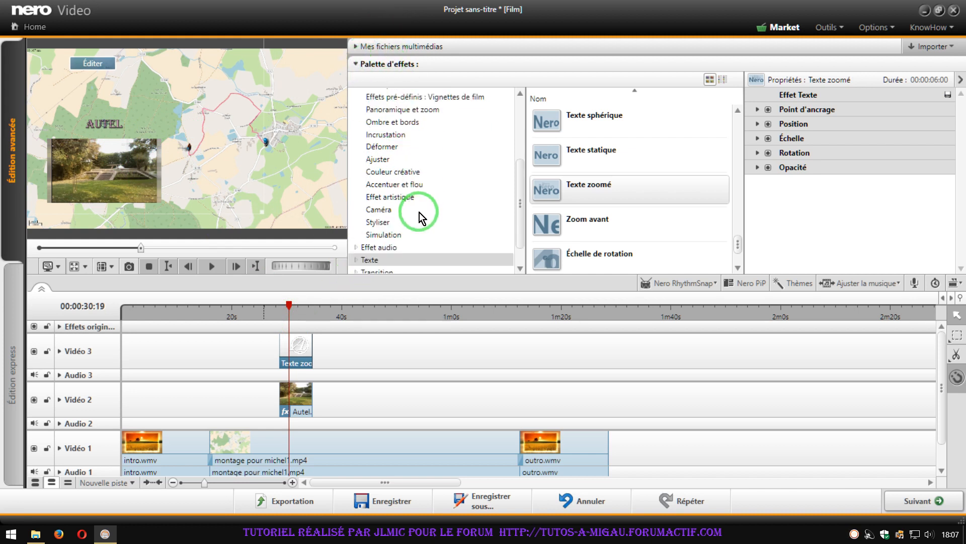
left_click(372, 243)
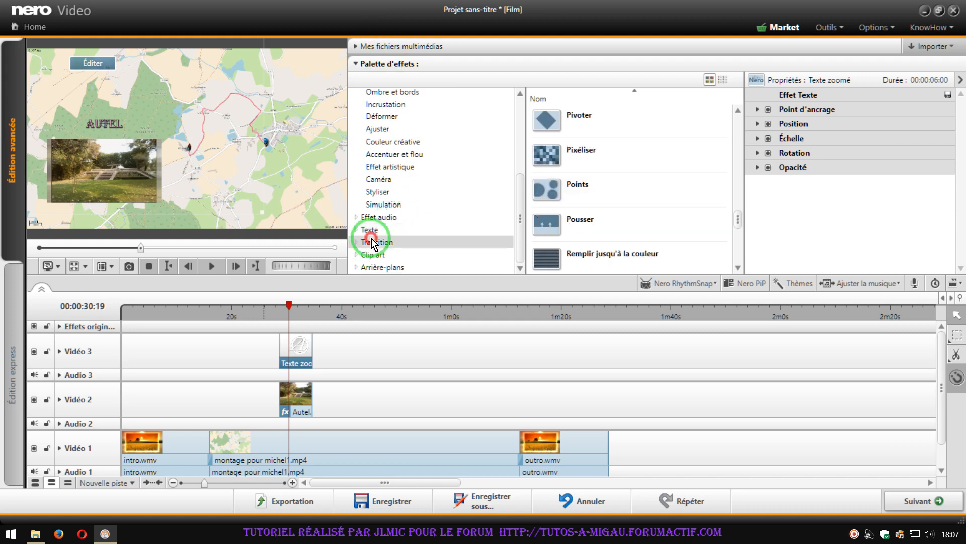
left_click_drag(556, 195, 280, 399)
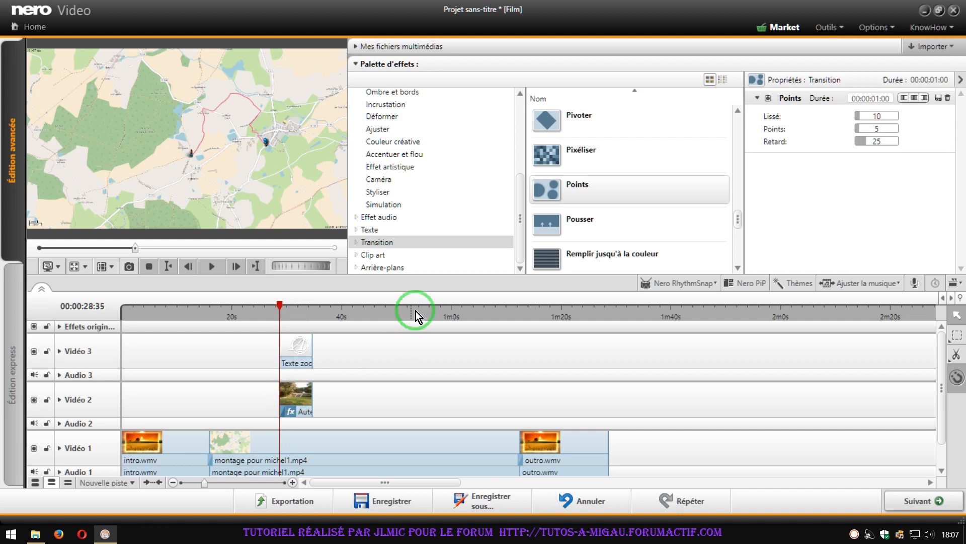
left_click_drag(575, 186, 307, 404)
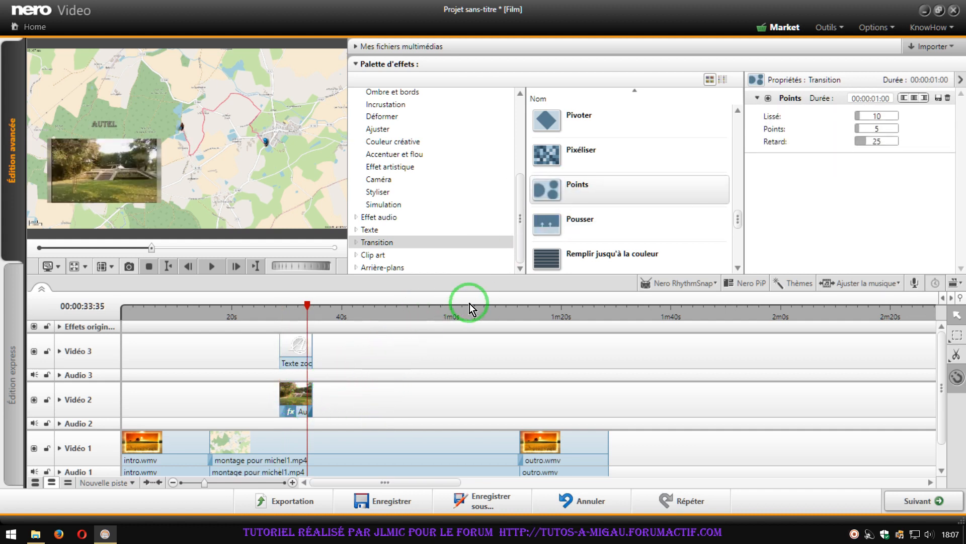
Step: Preview the Autel image with its caption and transitions, and pause playback at 00:00:38:48
left_click(273, 315)
left_click(211, 266)
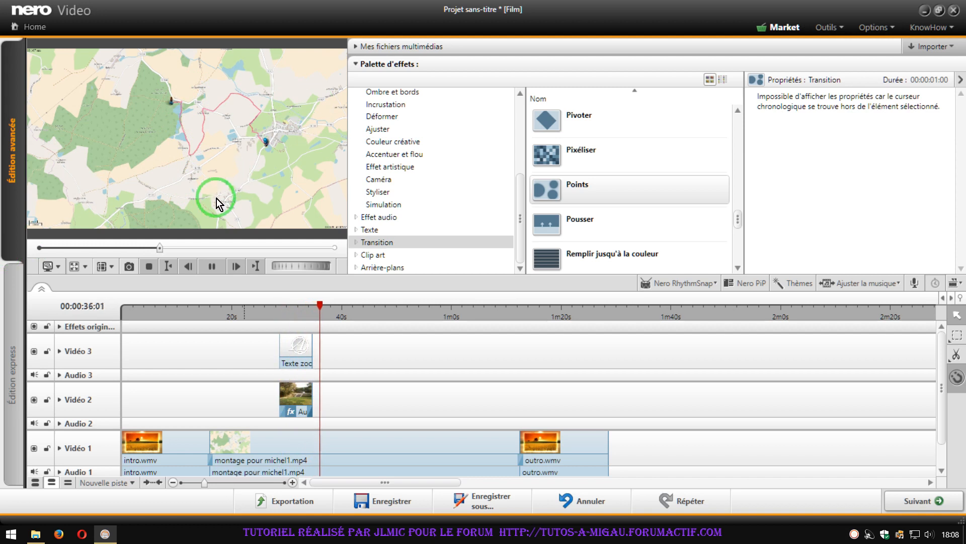
left_click(210, 262)
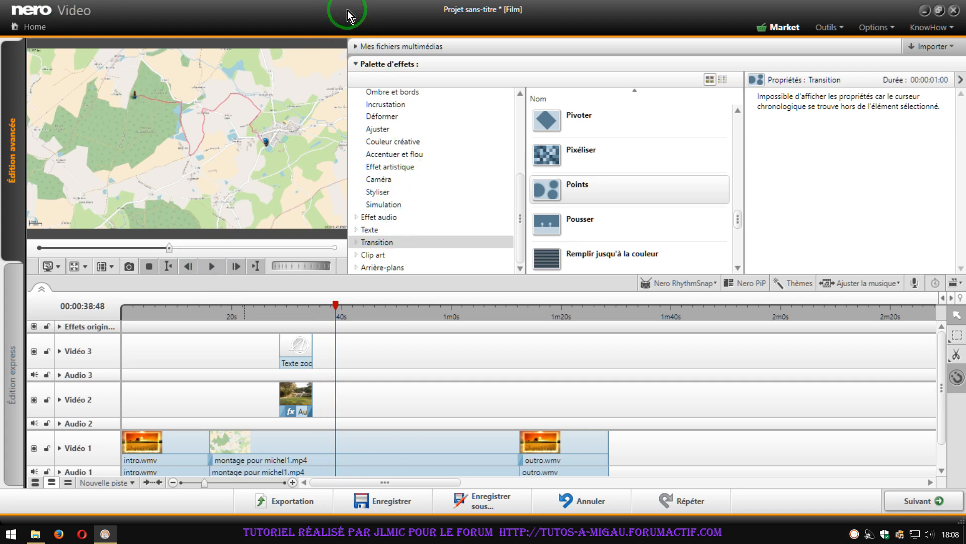
Step: Place the apple image at 00:00:38:48 on the Vidéo 2 track and move it to the upper-left area of the map
left_click(380, 47)
left_click_drag(452, 90, 341, 388)
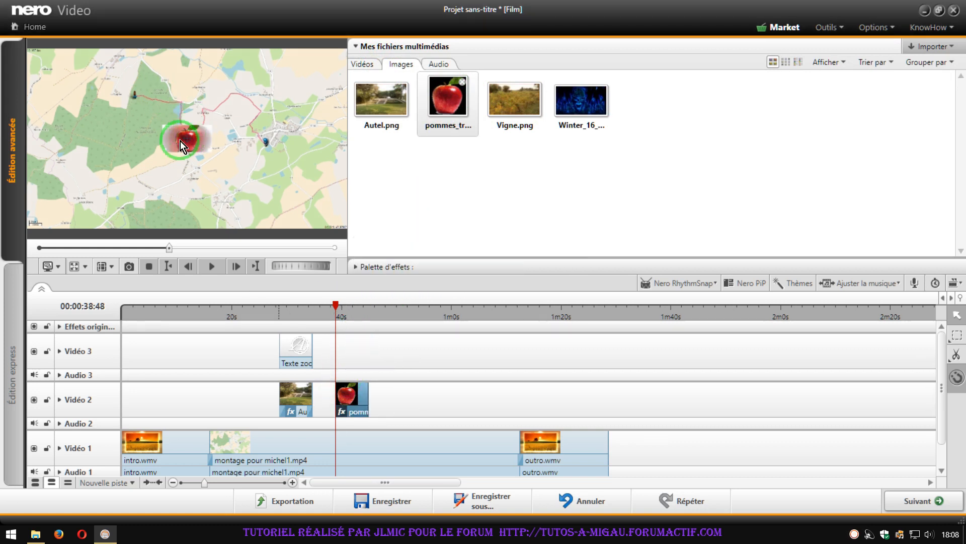
left_click_drag(180, 141, 73, 92)
left_click(427, 110)
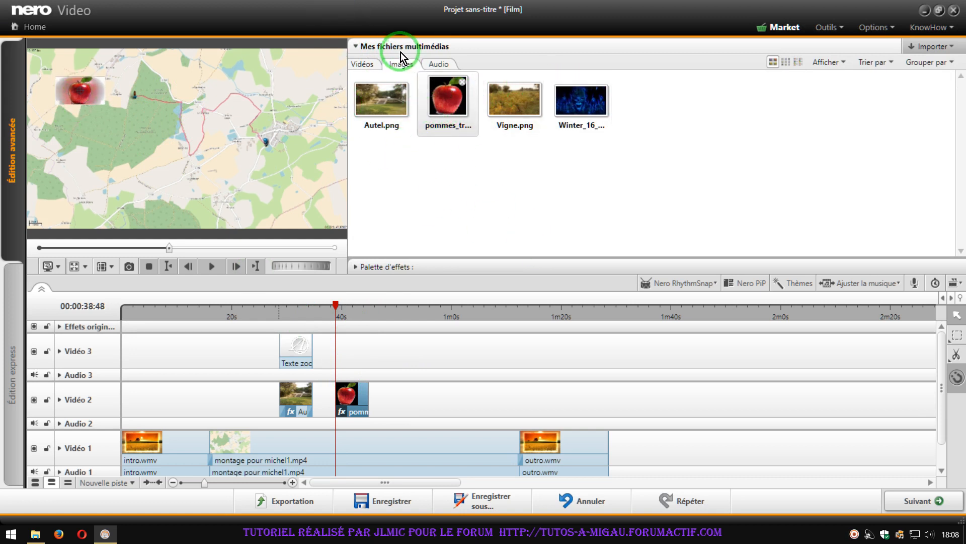
Step: Add the Texte zoomé effect to the favourites and show the Mes favoris category of the text effects
left_click(370, 268)
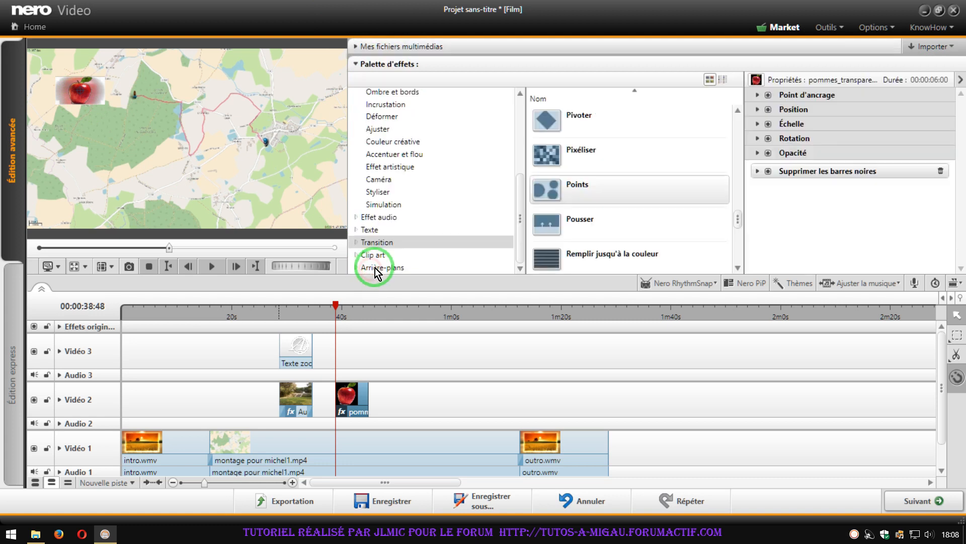
left_click(371, 230)
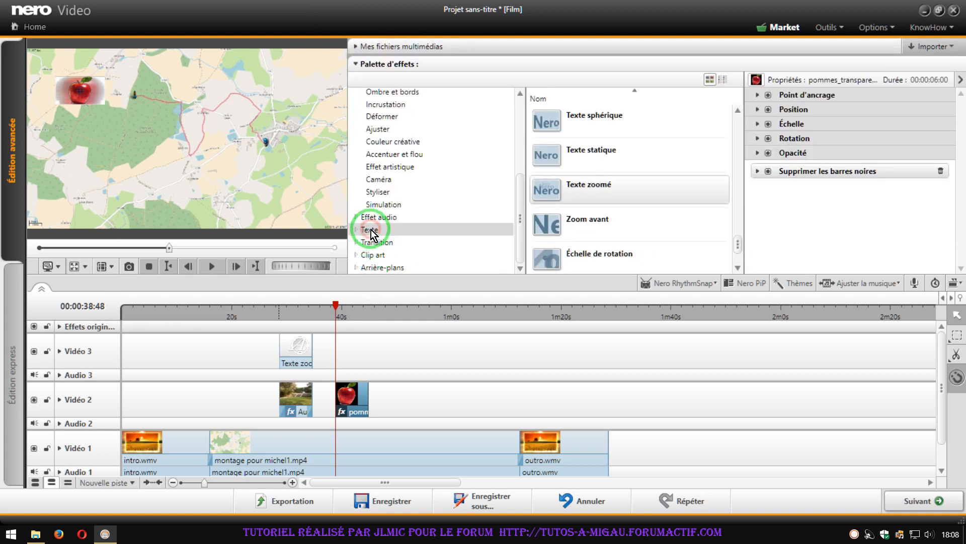
left_click(572, 185)
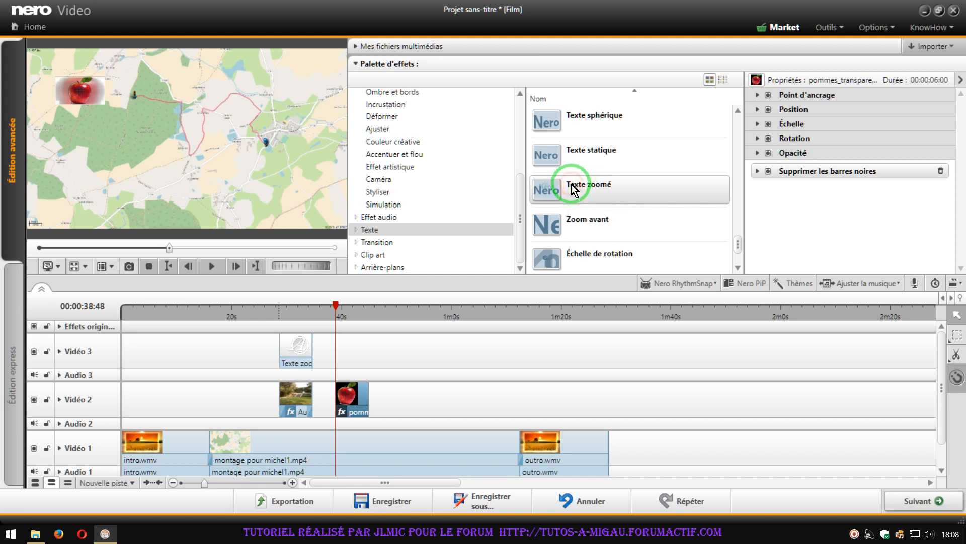
right_click(572, 185)
left_click(596, 192)
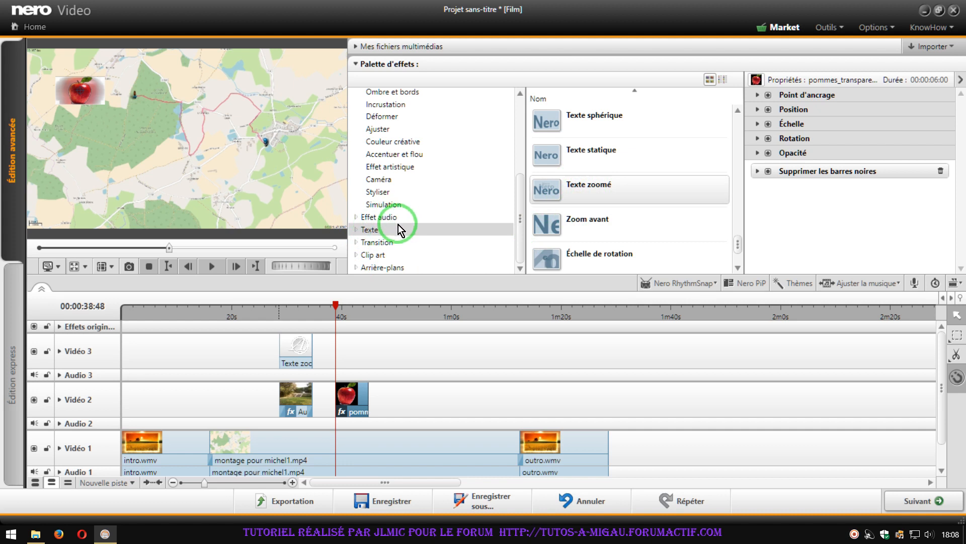
left_click(355, 232)
left_click(385, 242)
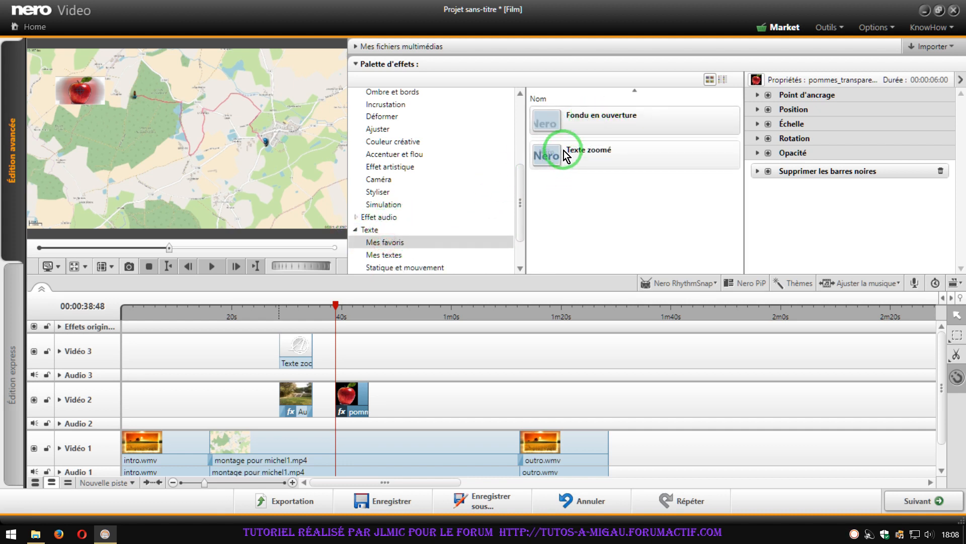
Step: Place Texte zoomé at 00:00:38:48 on the Vidéo 3 track and extend it to 6 seconds to match the apple image
left_click_drag(561, 152, 337, 353)
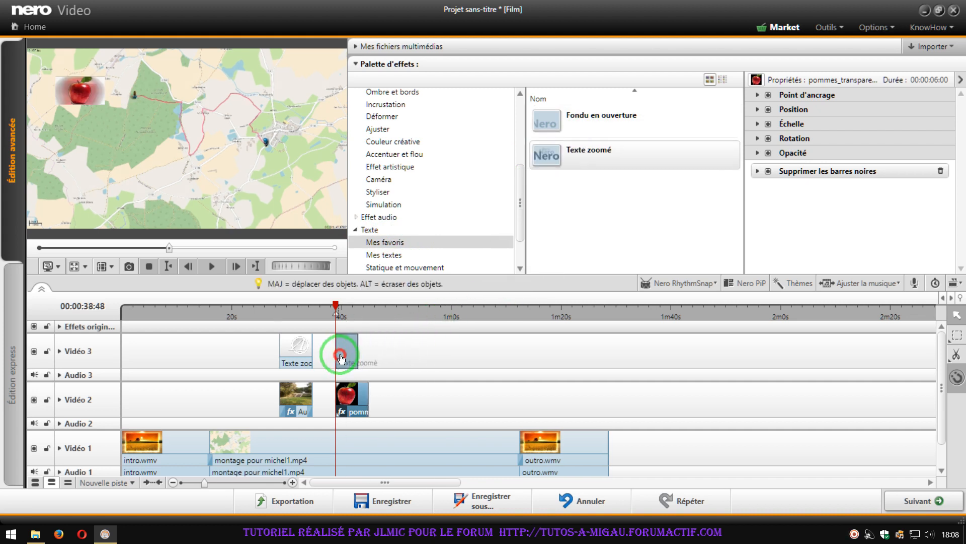
left_click(356, 347)
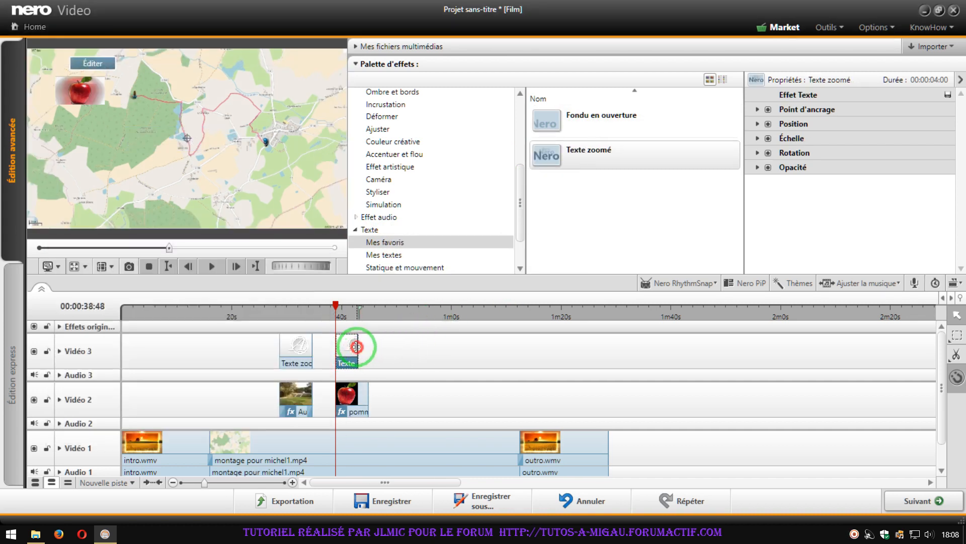
left_click_drag(356, 346, 360, 349)
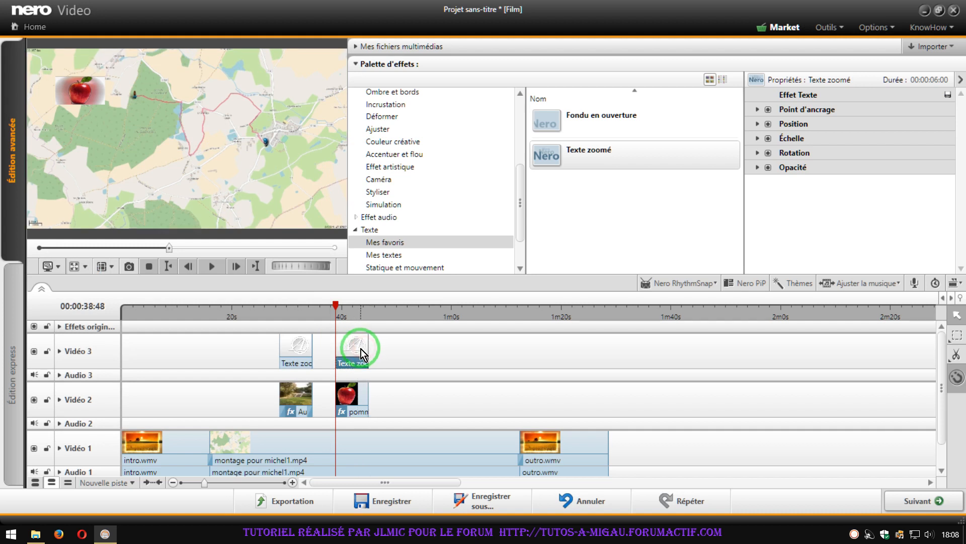
Step: Change the caption above the apple clip to "Arrêt pomme" in the blue-purple style with red fill and move it just below the apple image
double_click(348, 348)
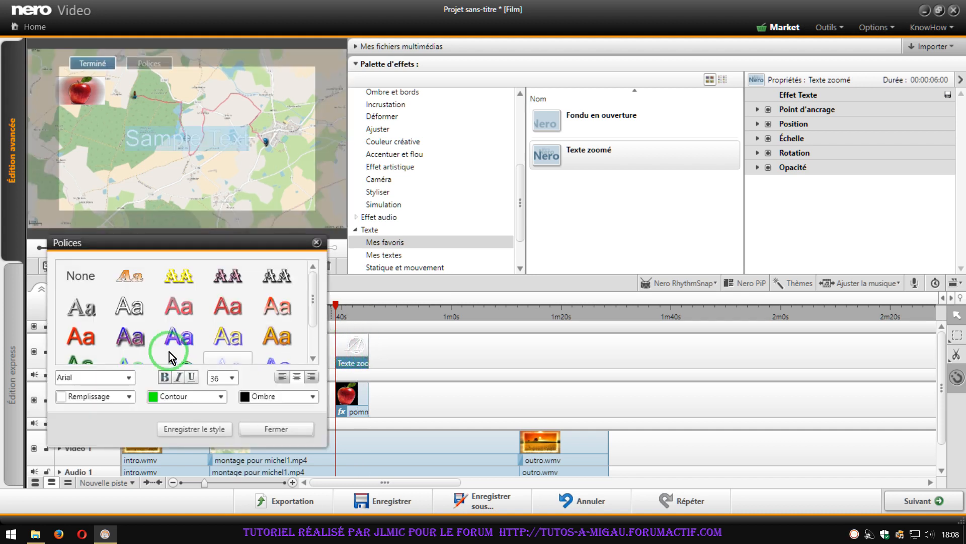
left_click(128, 344)
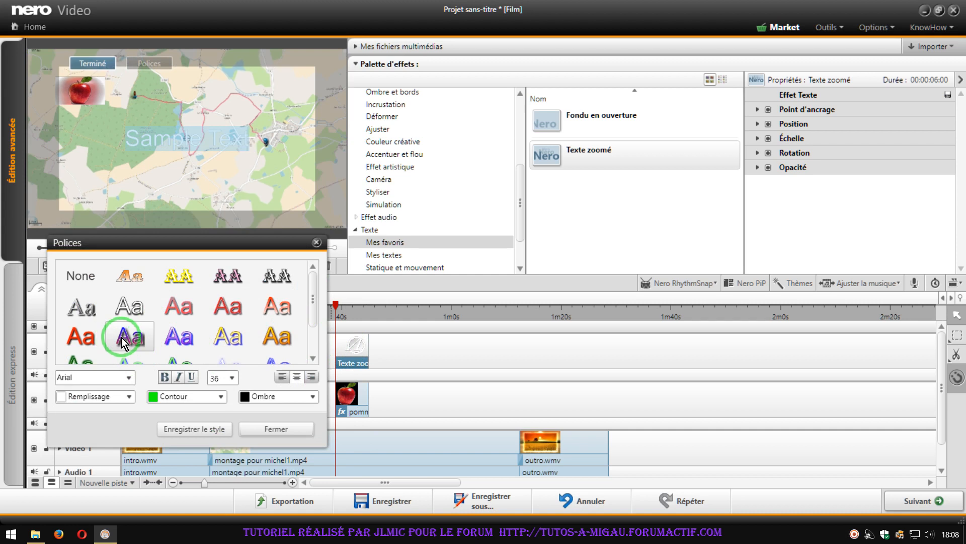
left_click(128, 340)
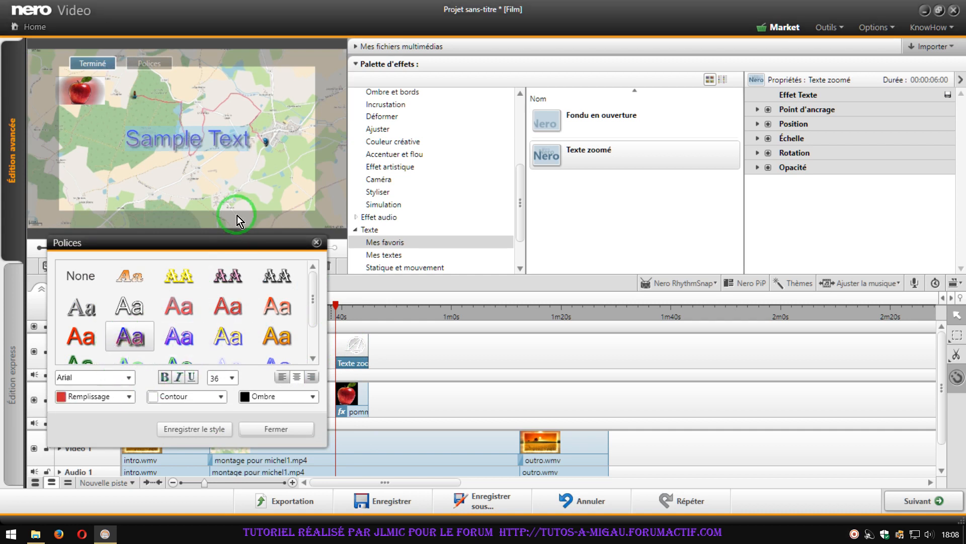
left_click_drag(253, 139, 123, 138)
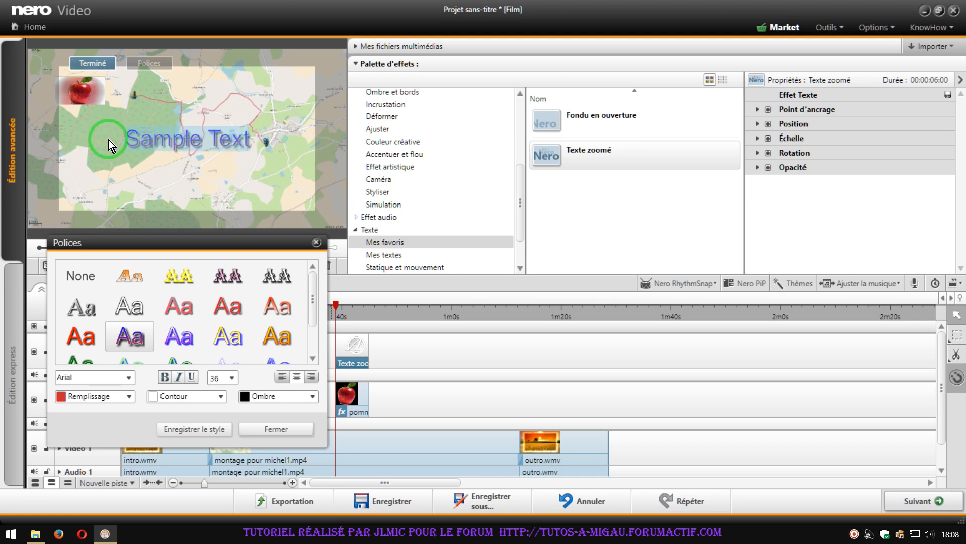
type("Ar")
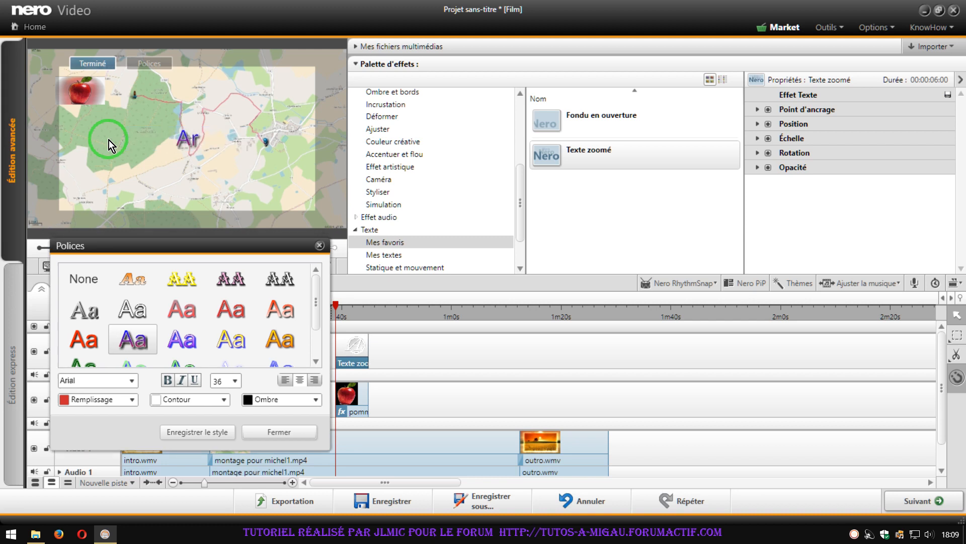
type("rêt")
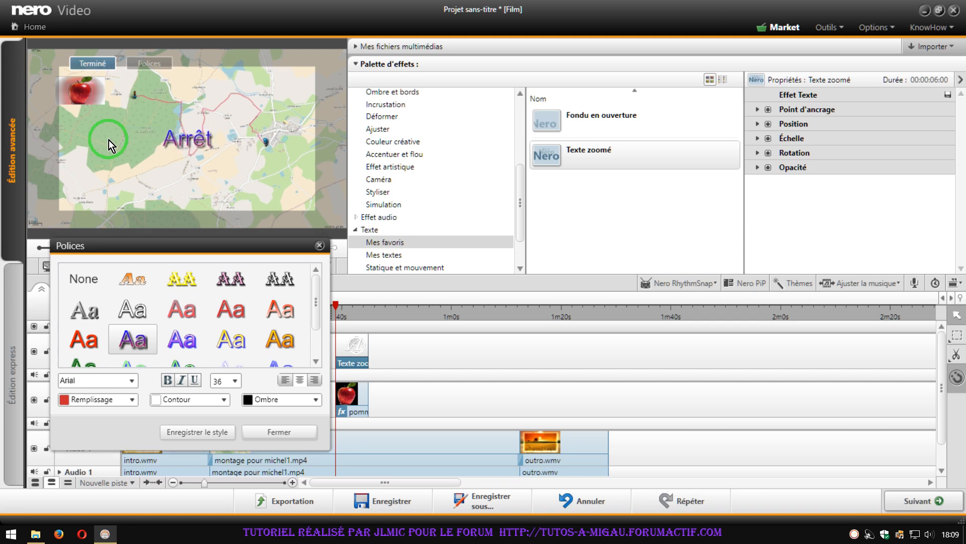
type(" pomme")
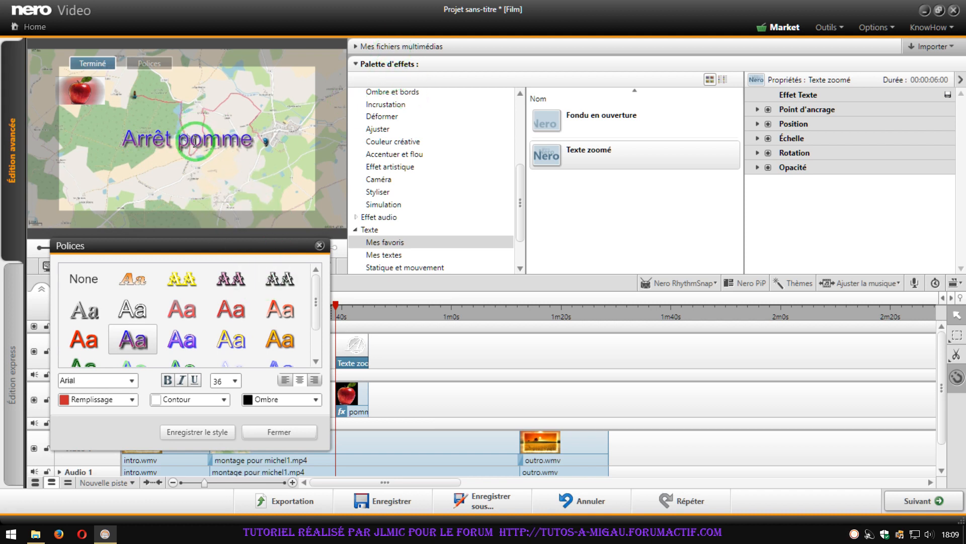
left_click(271, 431)
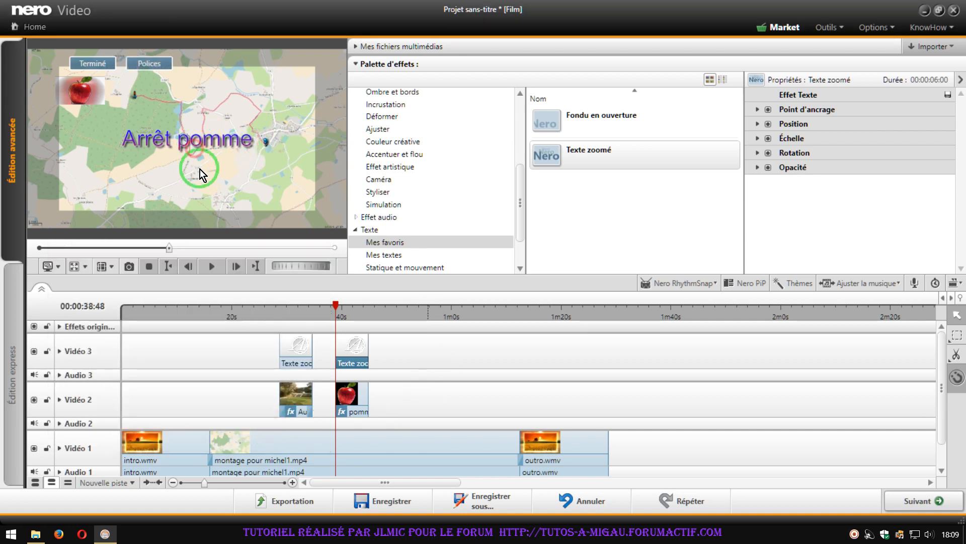
left_click(355, 309)
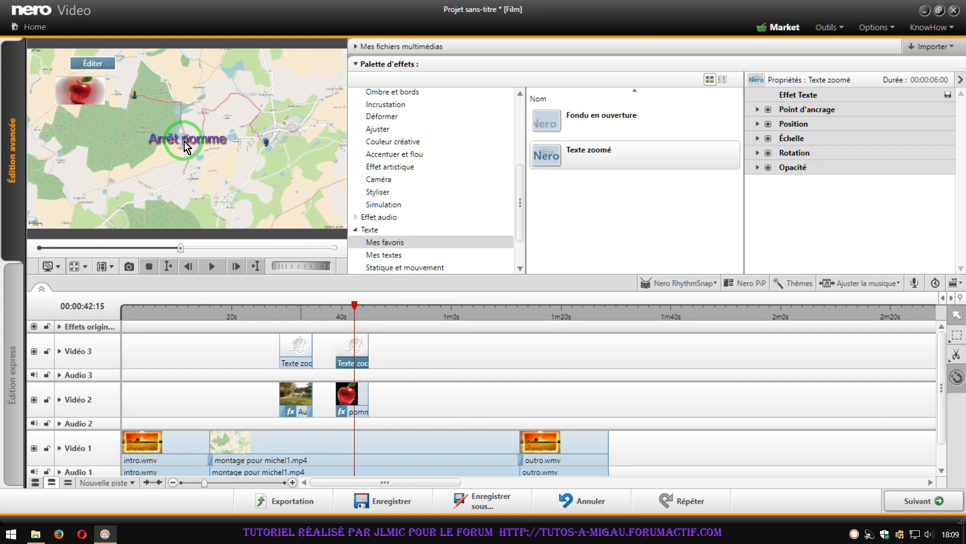
mouse_move(190, 141)
left_mouse_down()
mouse_move(153, 150)
mouse_move(96, 140)
mouse_move(81, 126)
left_mouse_up()
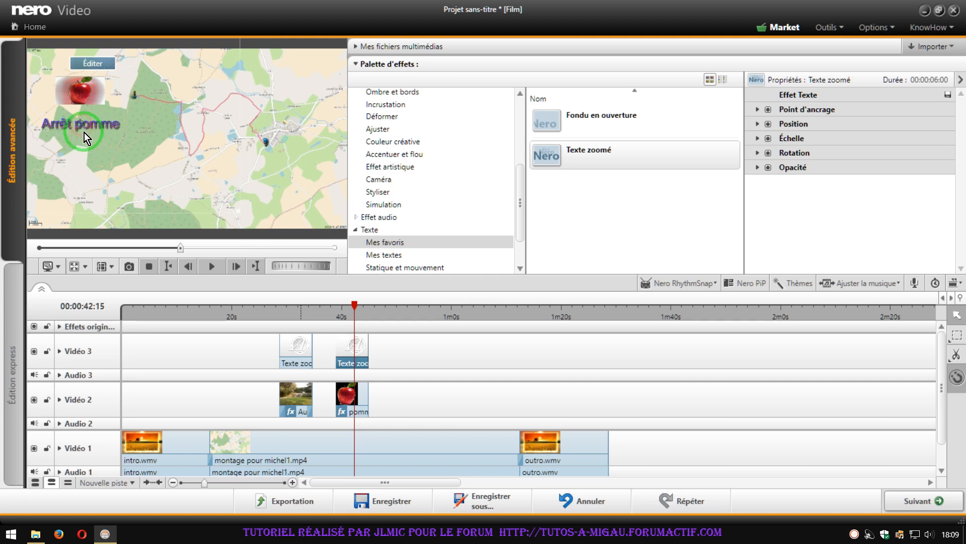
Step: Add the Carré d'éclatement transition at the start of the apple image and the Cercles transition at its end
left_click(357, 387)
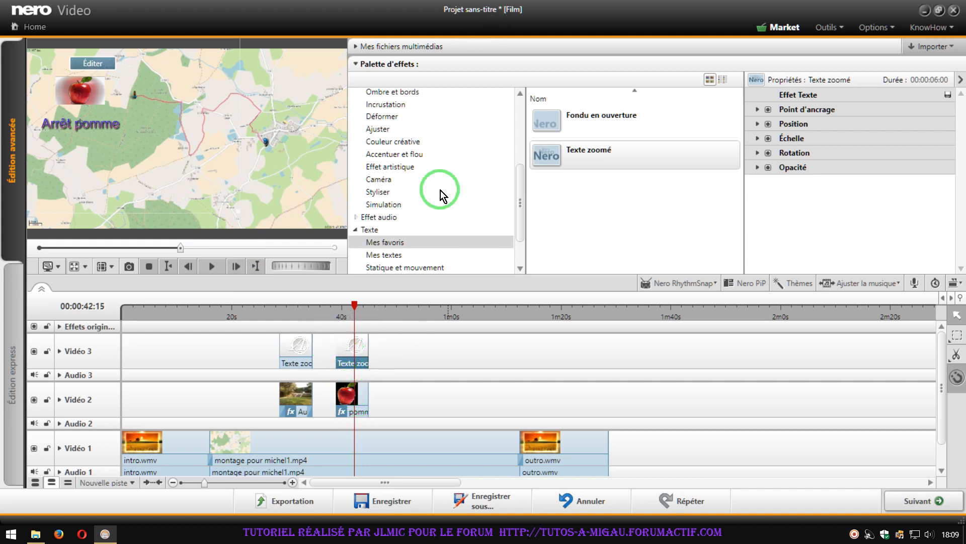
scroll(383, 260, "down", 2)
left_click(375, 261)
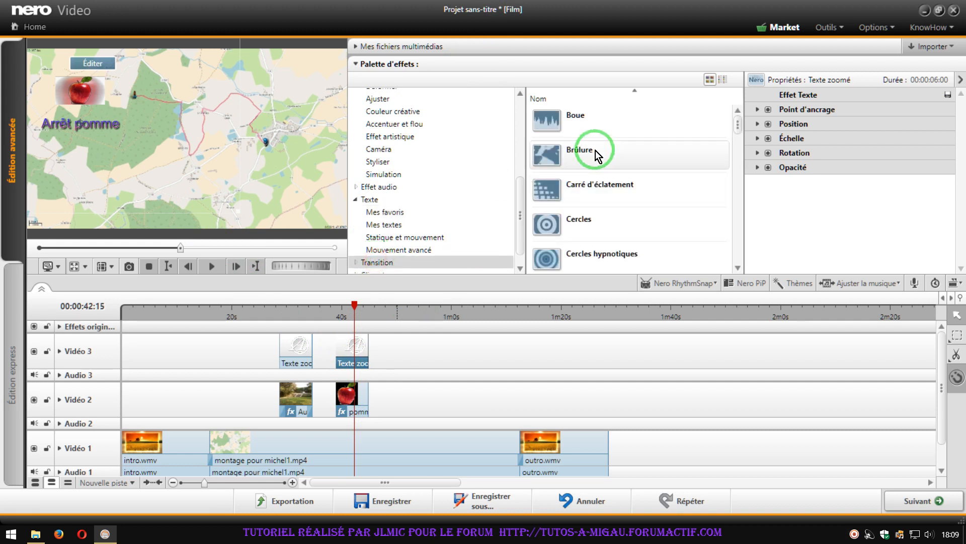
mouse_move(553, 192)
left_mouse_down()
mouse_move(295, 462)
mouse_move(339, 405)
left_mouse_up()
left_click_drag(580, 219, 366, 408)
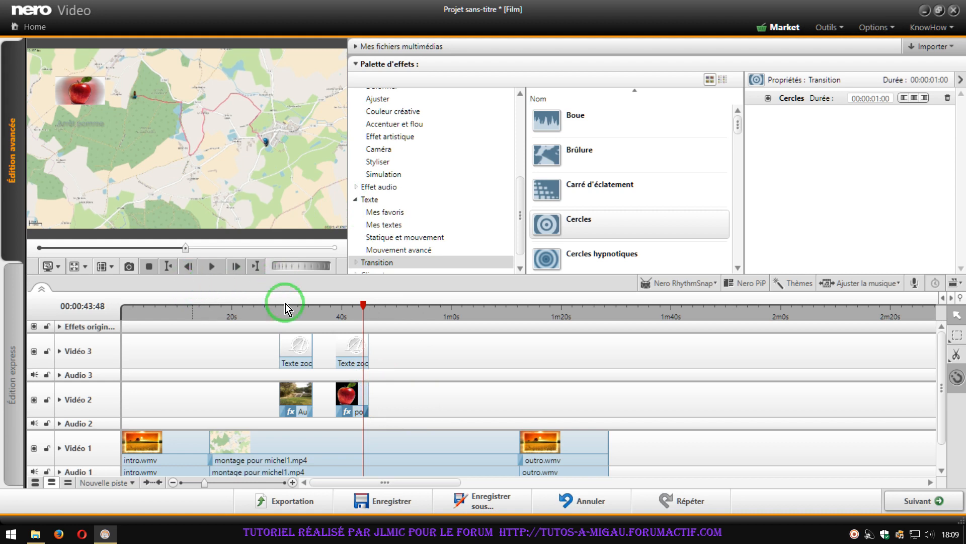
Step: Preview the apple image with its caption and transitions, and pause playback at 00:00:51:18
left_click(327, 315)
left_click(209, 265)
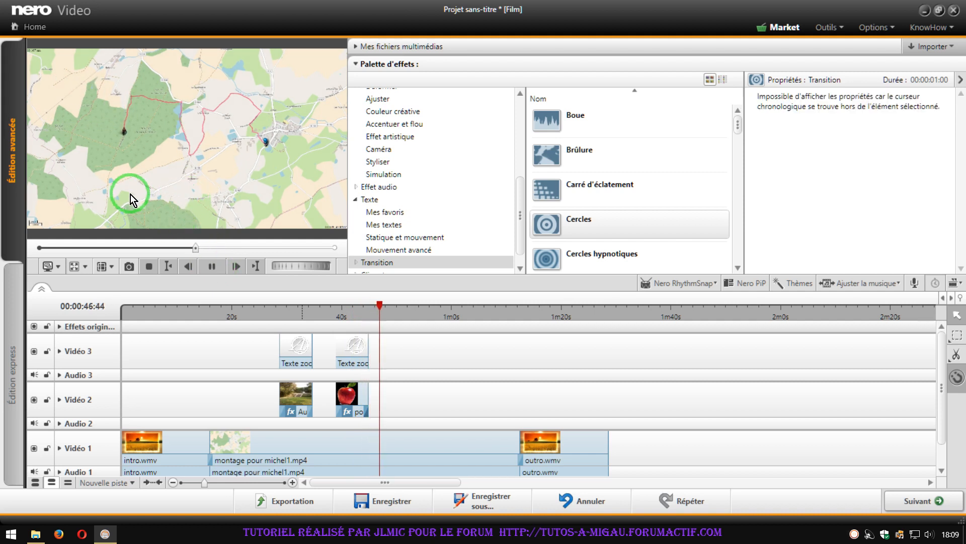
left_click(215, 267)
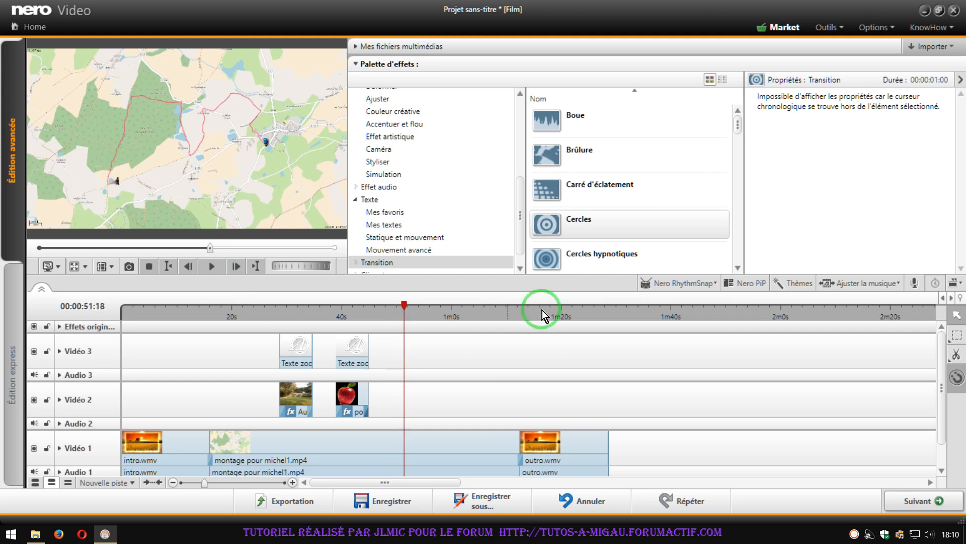
Step: Place Vigne.png at 00:00:51:18 on the Vidéo 2 track, shrink it and move it to the lower-right area of the map
left_click(404, 48)
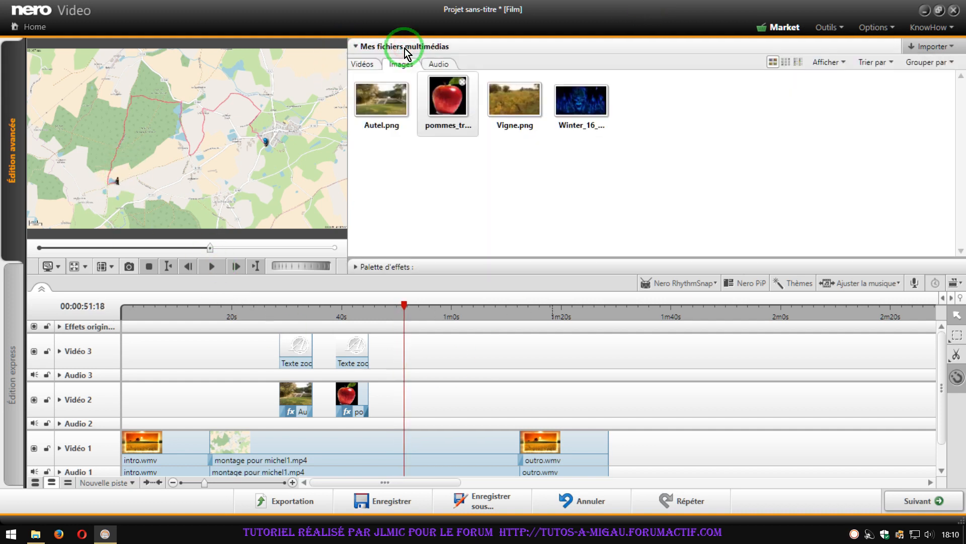
left_click_drag(514, 101, 409, 405)
left_click(279, 116)
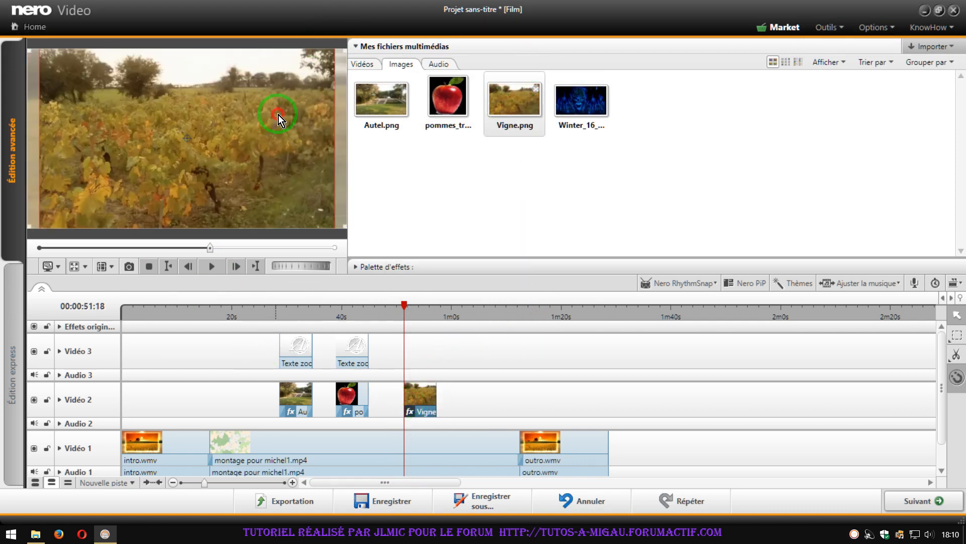
left_click(418, 311)
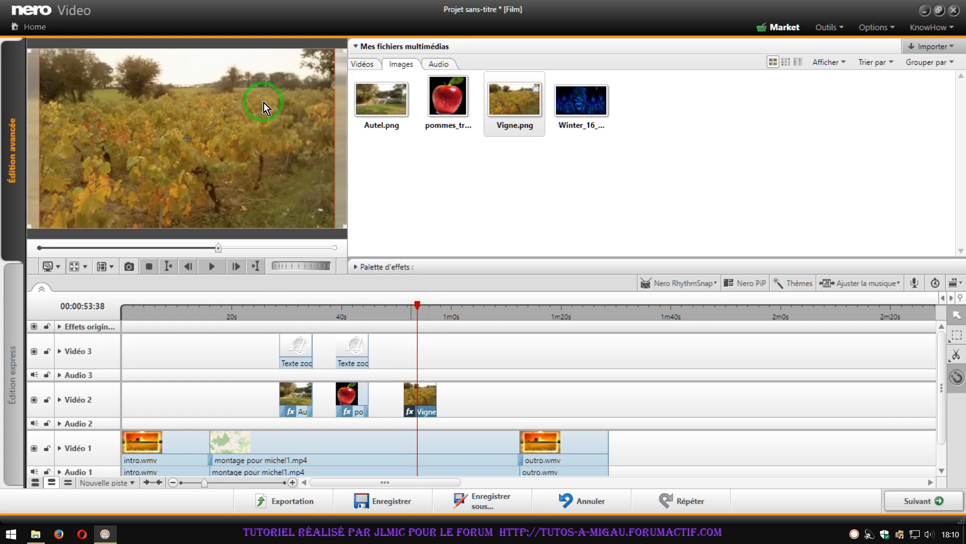
left_click_drag(343, 52, 251, 100)
left_click_drag(201, 128, 285, 171)
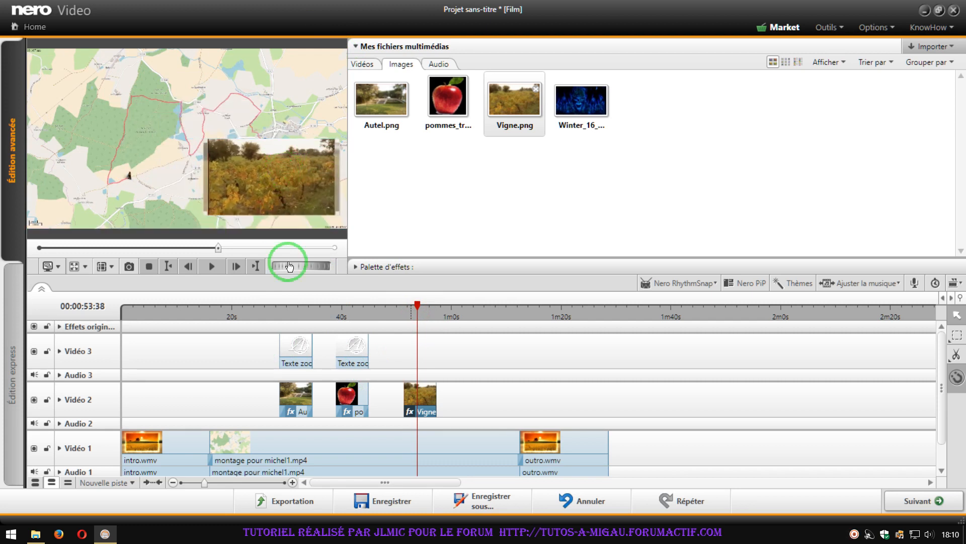
Step: Place the favourite text effect Fondu en ouverture above the Vigne clip on the Vidéo 3 track and extend it to 6 seconds
left_click(382, 268)
left_click(373, 180)
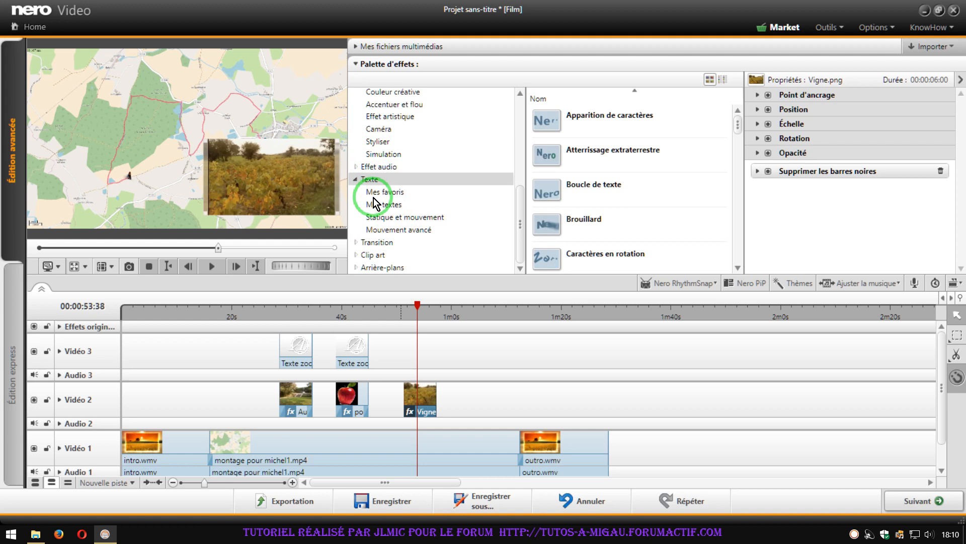
left_click(372, 192)
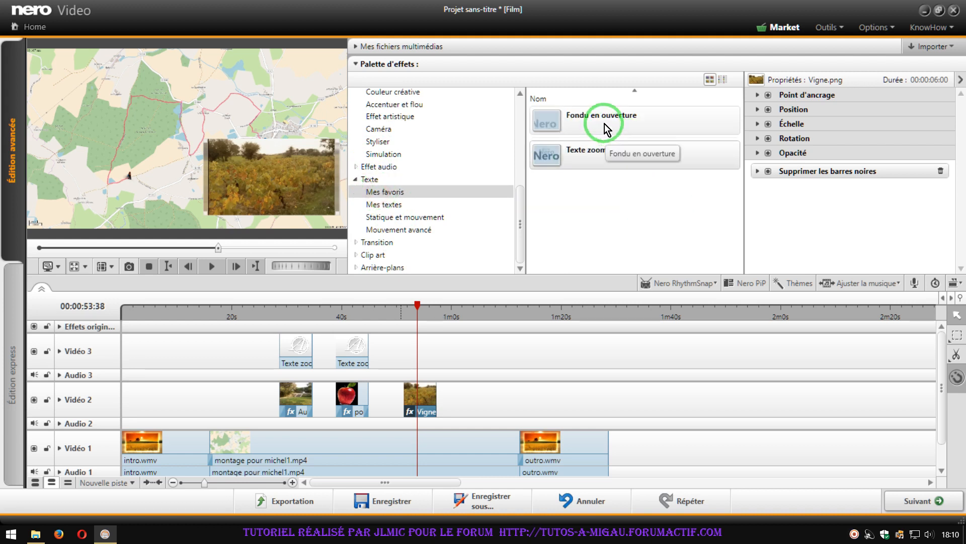
left_click_drag(603, 122, 415, 355)
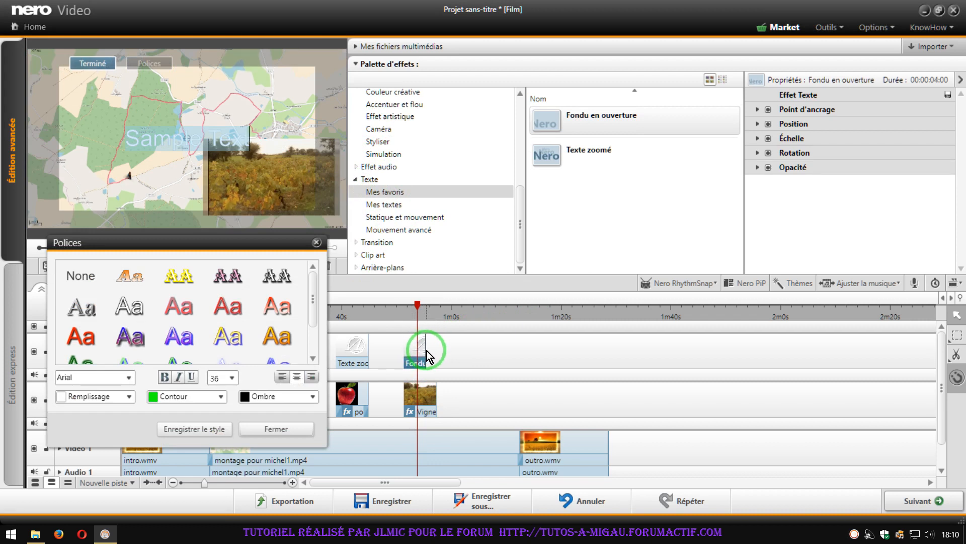
left_click(423, 351)
left_click_drag(424, 351, 438, 354)
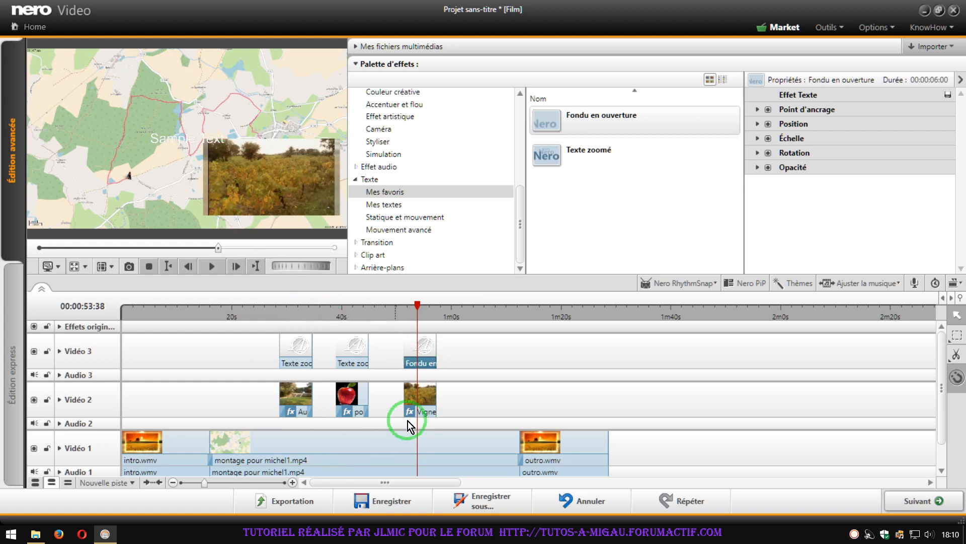
Step: Change the Fondu en ouverture caption to "la vigne" in the red text style with bold lettering
double_click(412, 345)
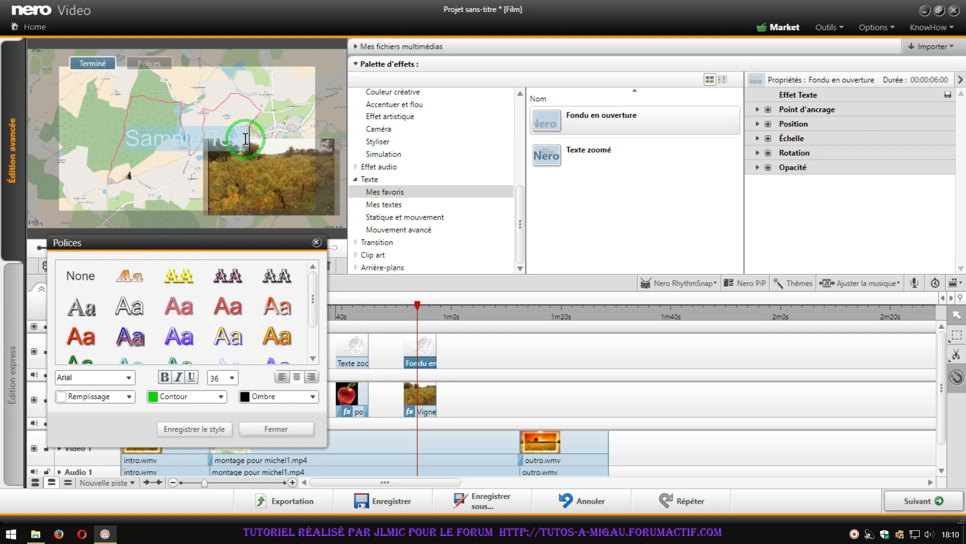
left_click_drag(212, 141, 114, 145)
key("Delete")
type("la vigne")
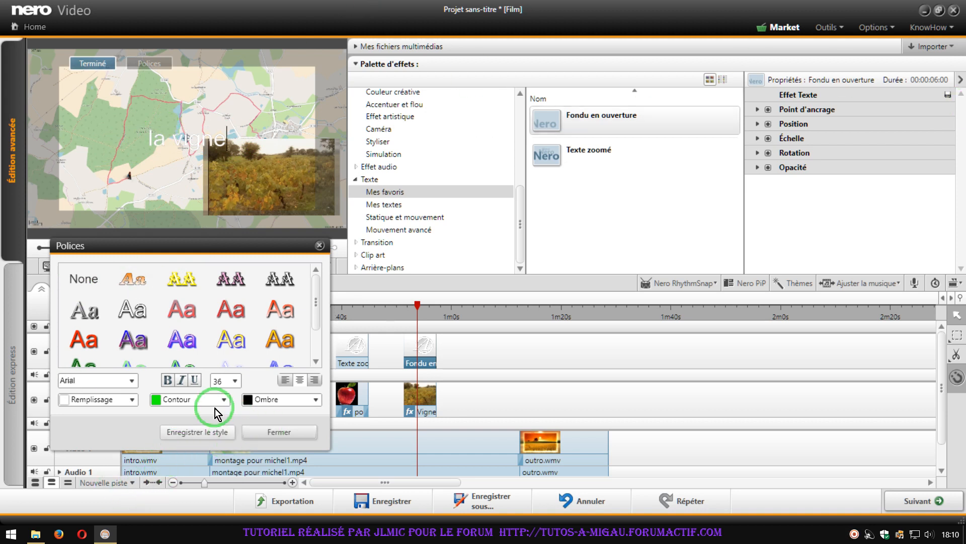
scroll(141, 327, "down", 1)
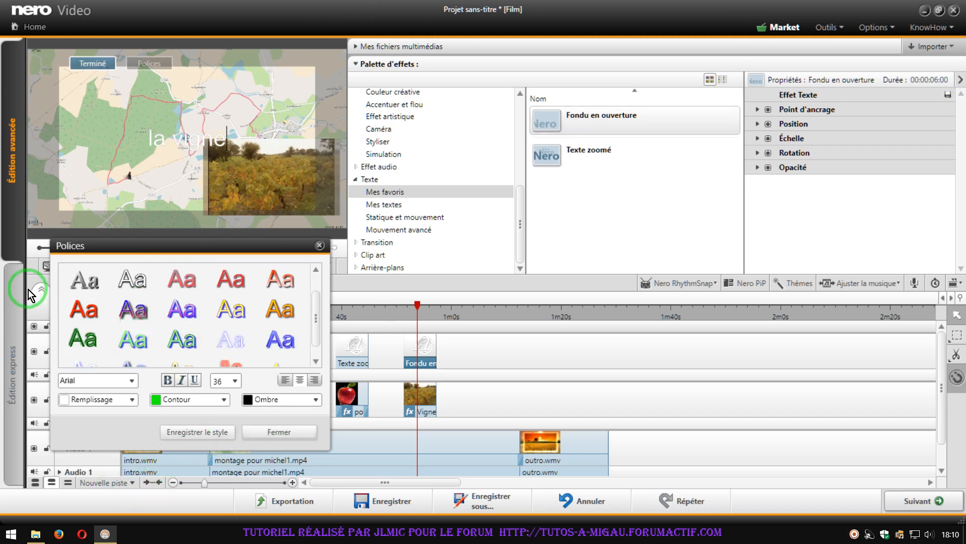
left_click(100, 315)
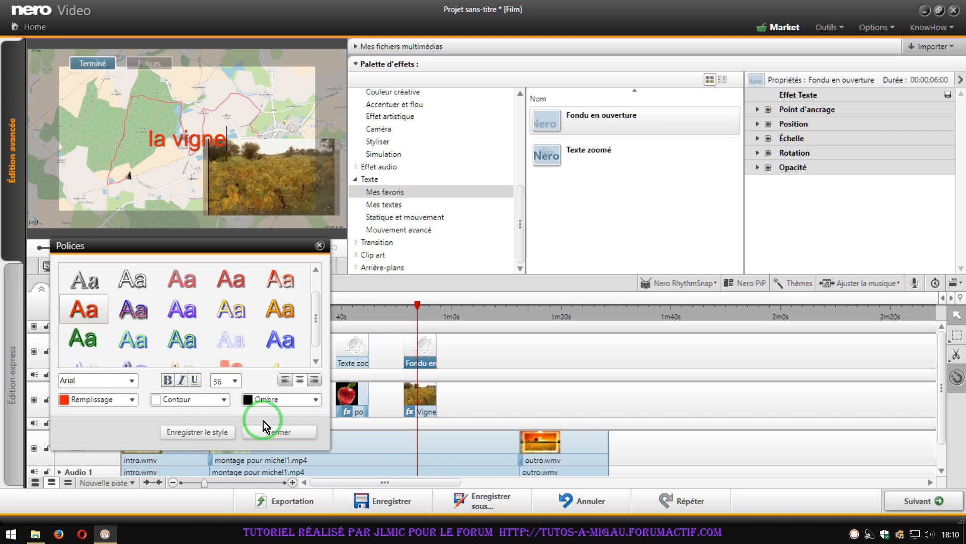
left_click(180, 378)
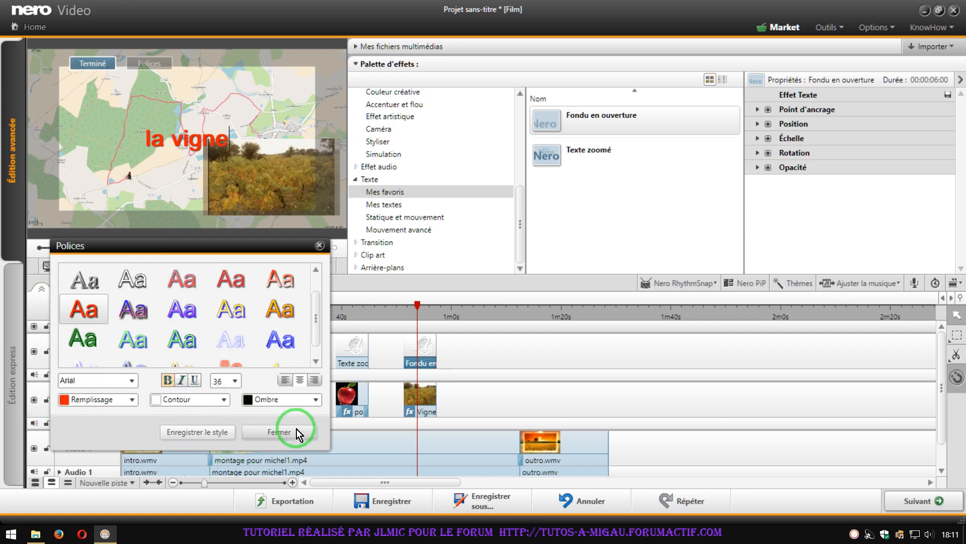
left_click(282, 432)
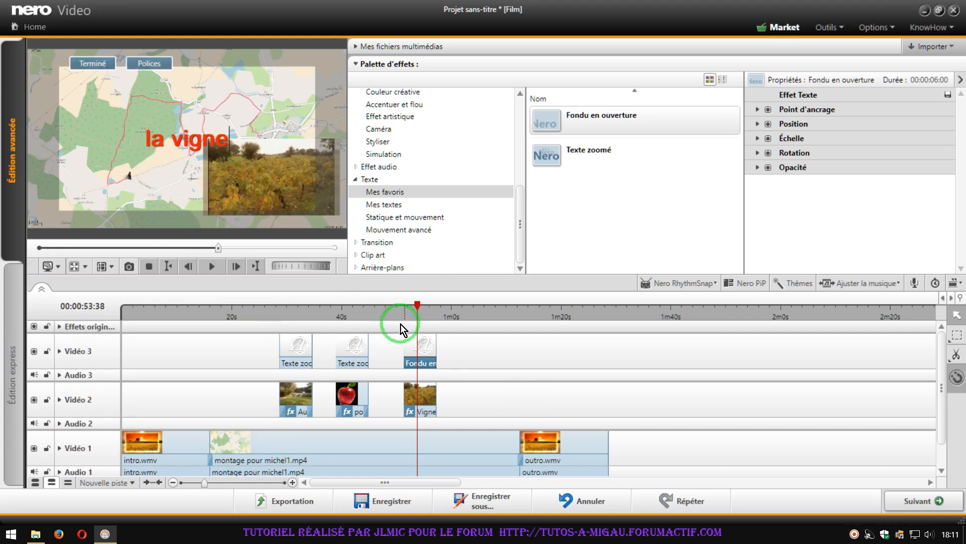
Step: Move the "la vigne" caption just above the vineyard image, checking its position at 00:00:55:01
left_click(424, 314)
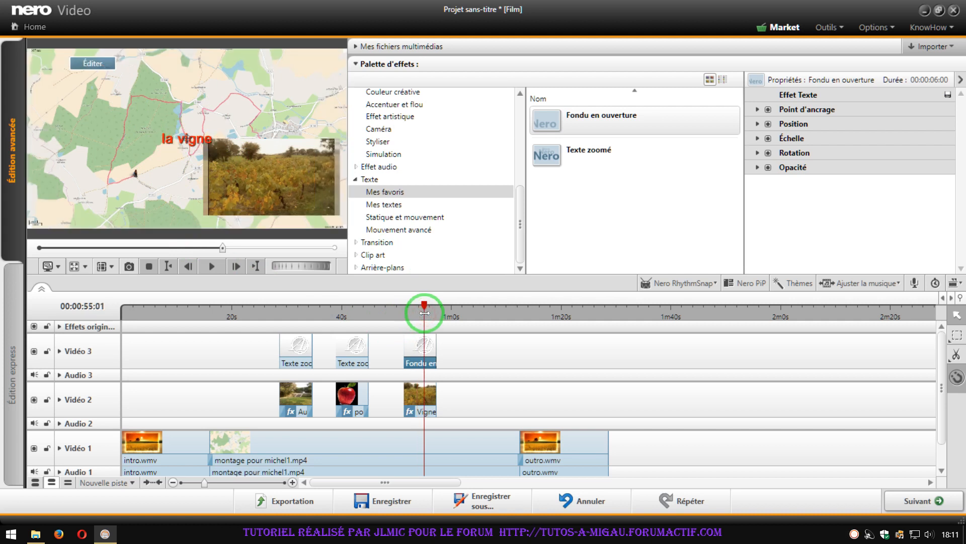
left_click(200, 162)
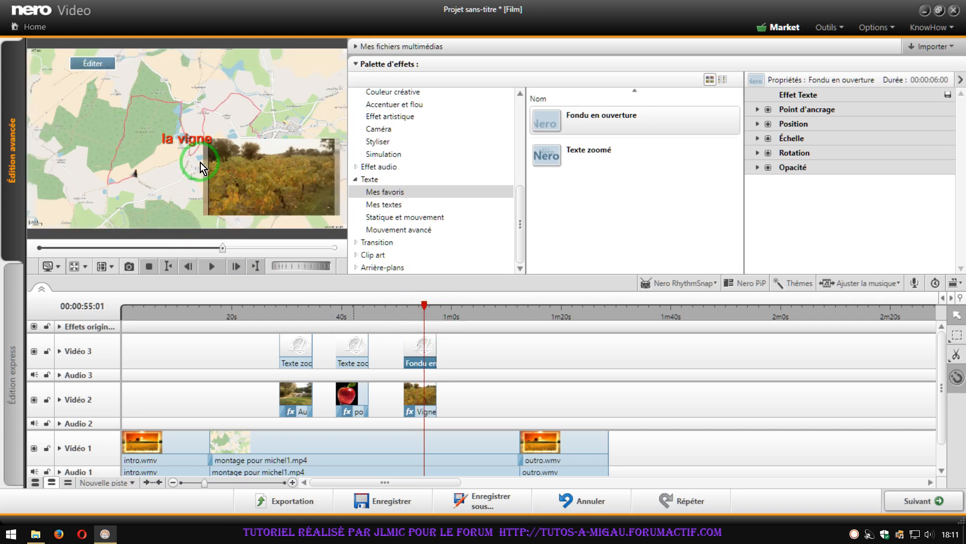
left_click(198, 135)
left_click_drag(198, 135, 238, 130)
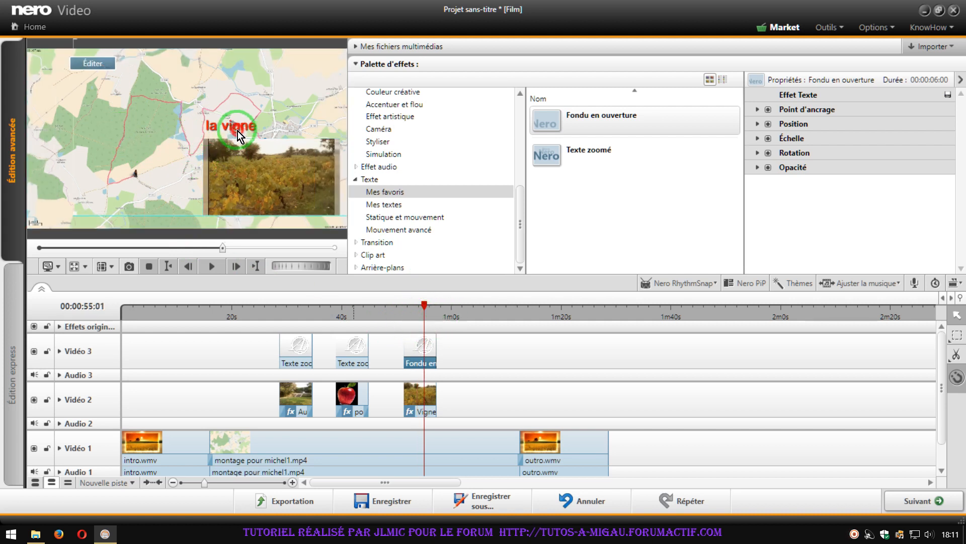
Step: Apply the Copeau lisse transition to both the start and the end of the Vigne clip on the Vidéo 2 track
left_click(427, 366)
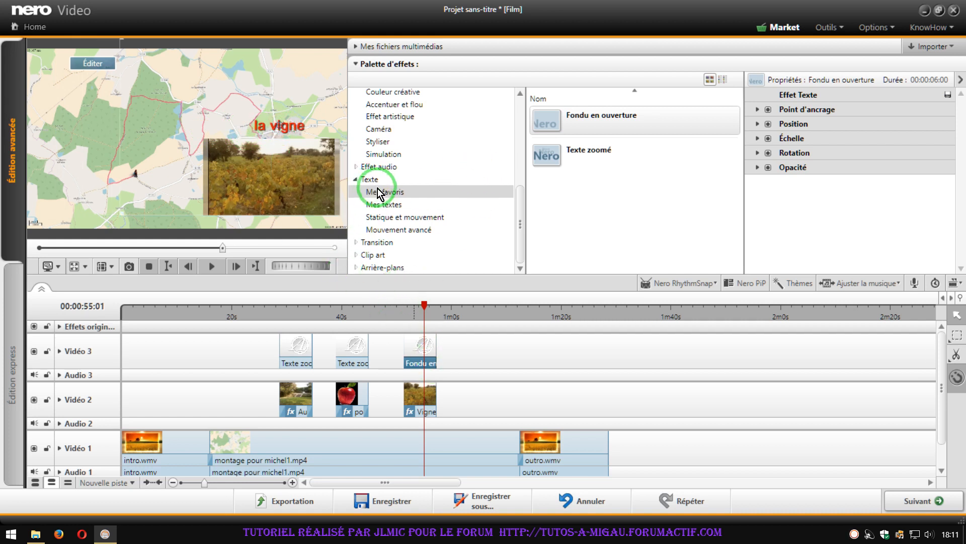
left_click(382, 242)
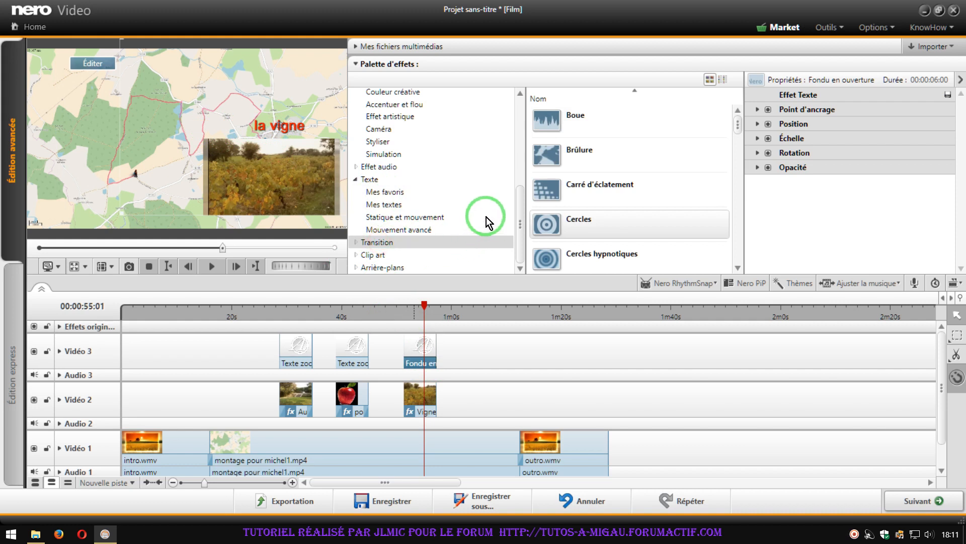
scroll(579, 221, "down", 3)
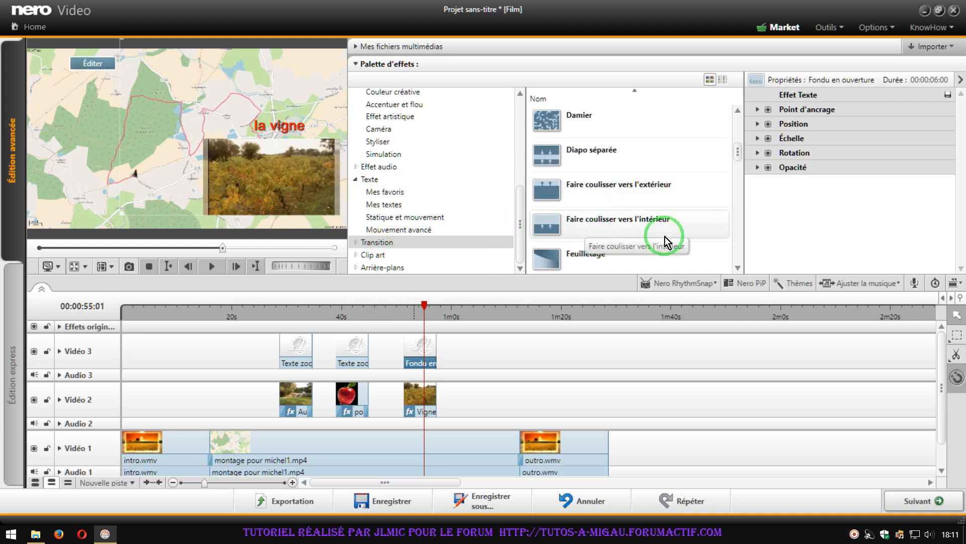
scroll(692, 195, "down", 2)
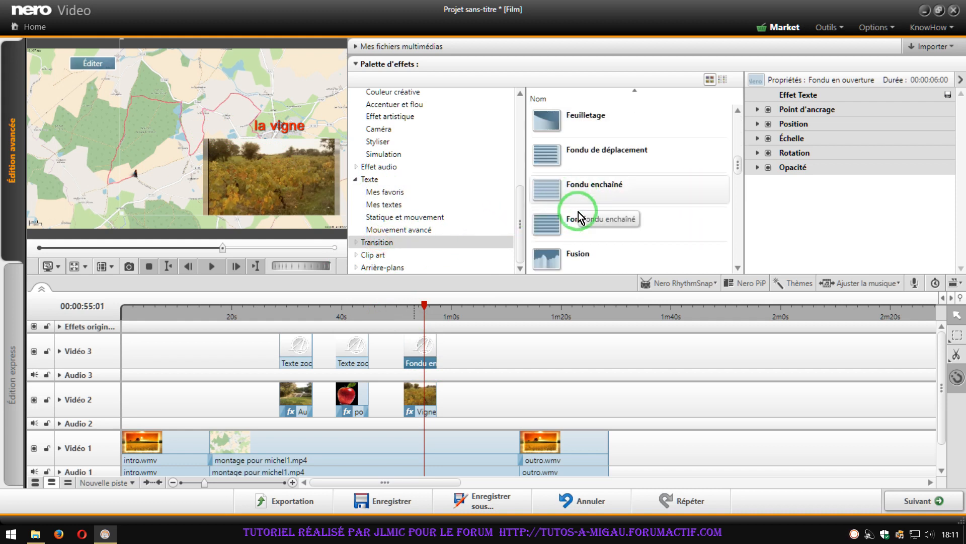
scroll(574, 256, "up", 4)
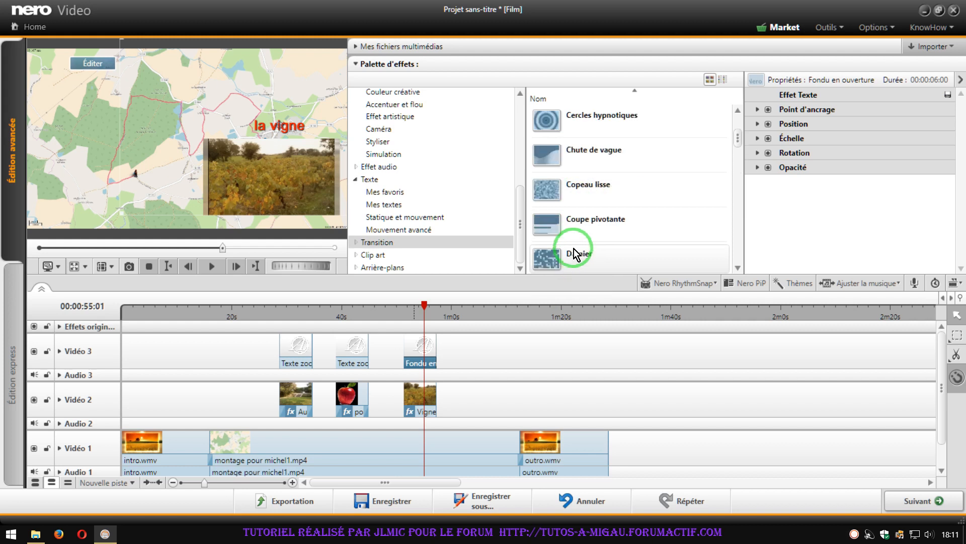
left_click_drag(573, 191, 410, 405)
left_click_drag(604, 194, 436, 413)
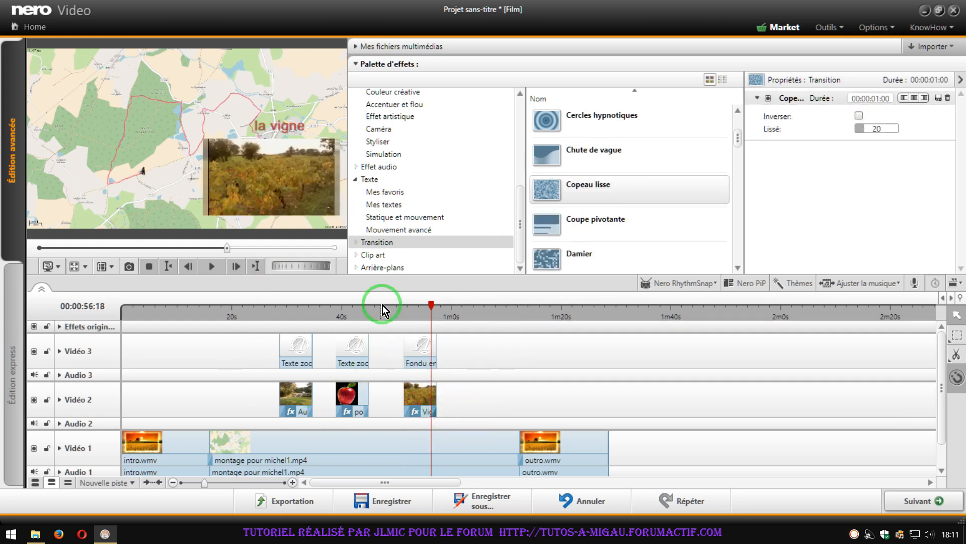
Step: Play the film from shortly before the Vigne clip to check its transitions and return to the start of the film
left_click(383, 307)
left_click(211, 267)
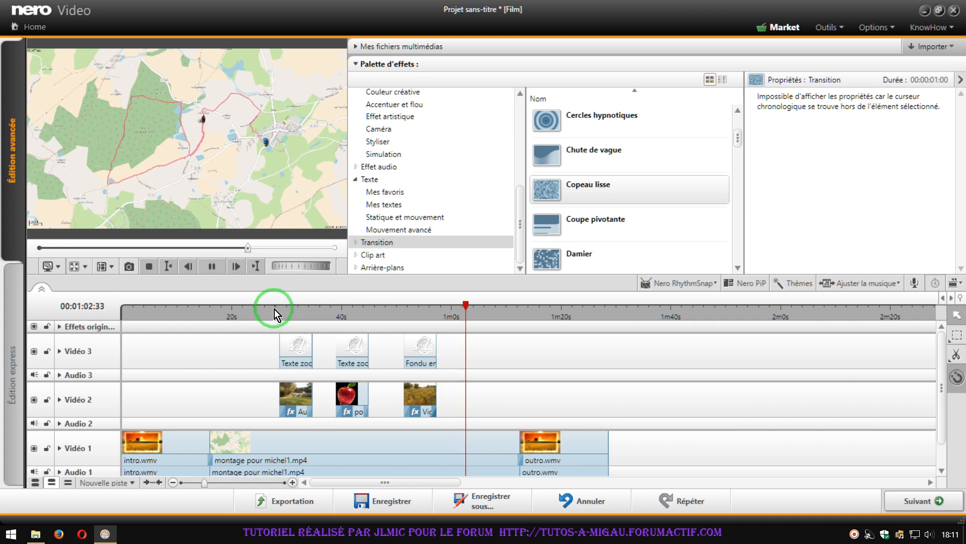
left_click(171, 269)
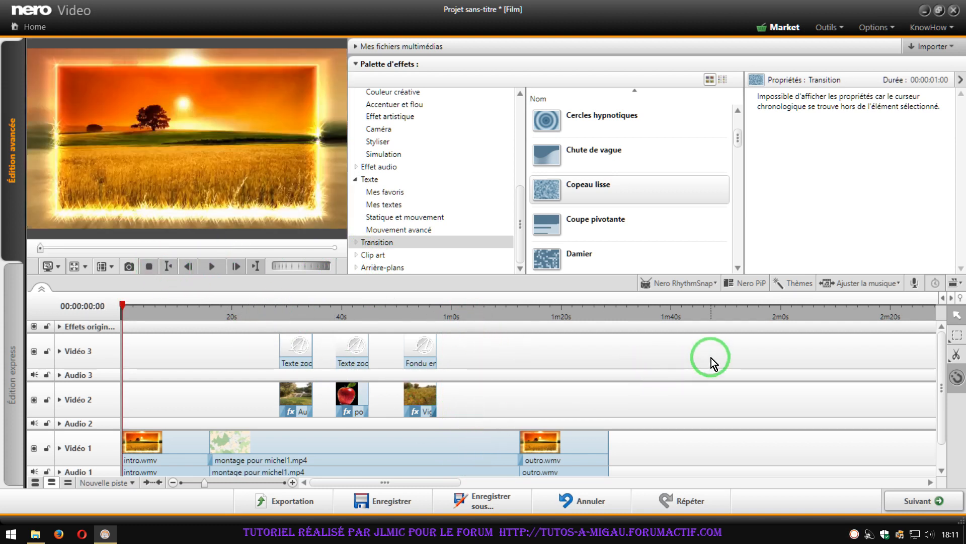
Step: Place the imported song L'Hymne du Randonneur.mp3 at the start of the Musique track
left_click(419, 45)
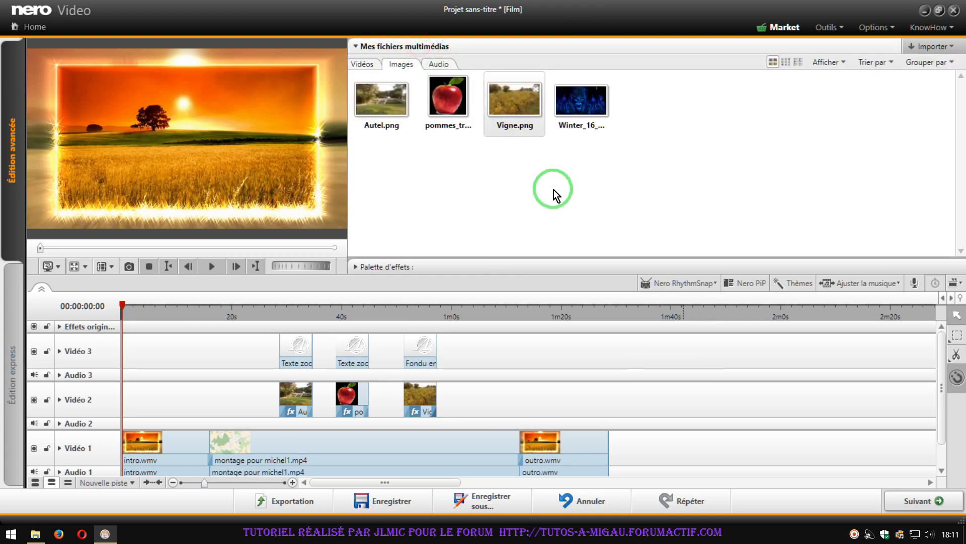
left_click(442, 64)
left_click_drag(409, 96, 134, 460)
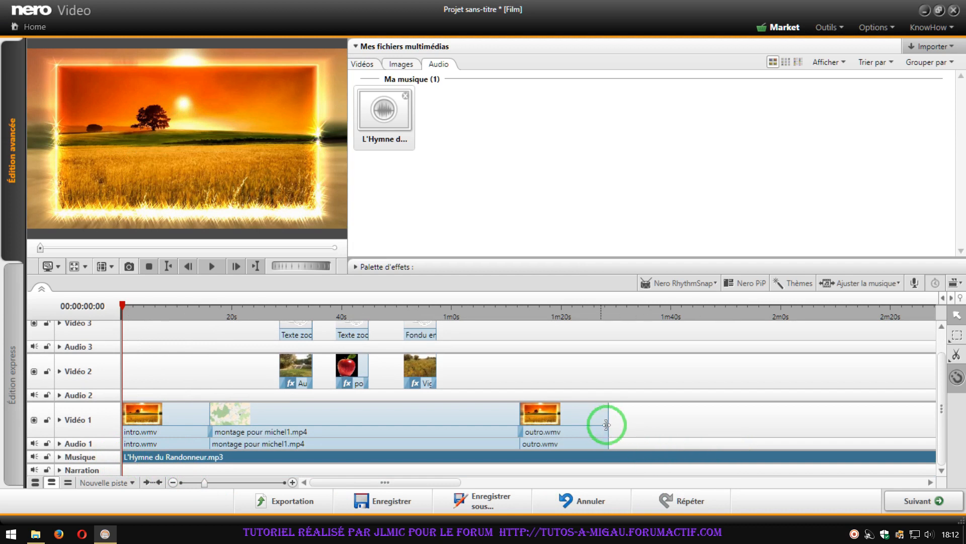
Step: Split the music at the end of outro.wmv, at 00:01:28:34, and delete the part beyond it
left_click(612, 312)
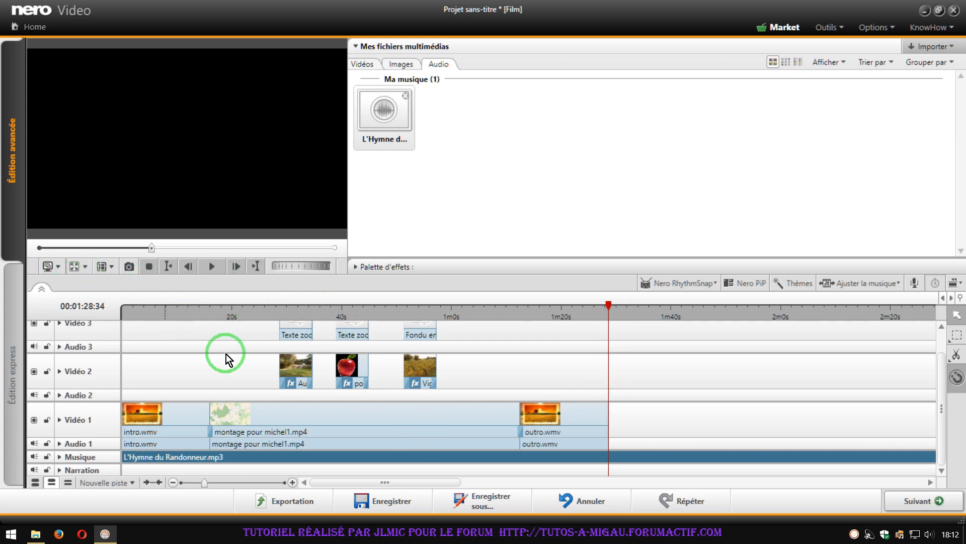
left_click(956, 355)
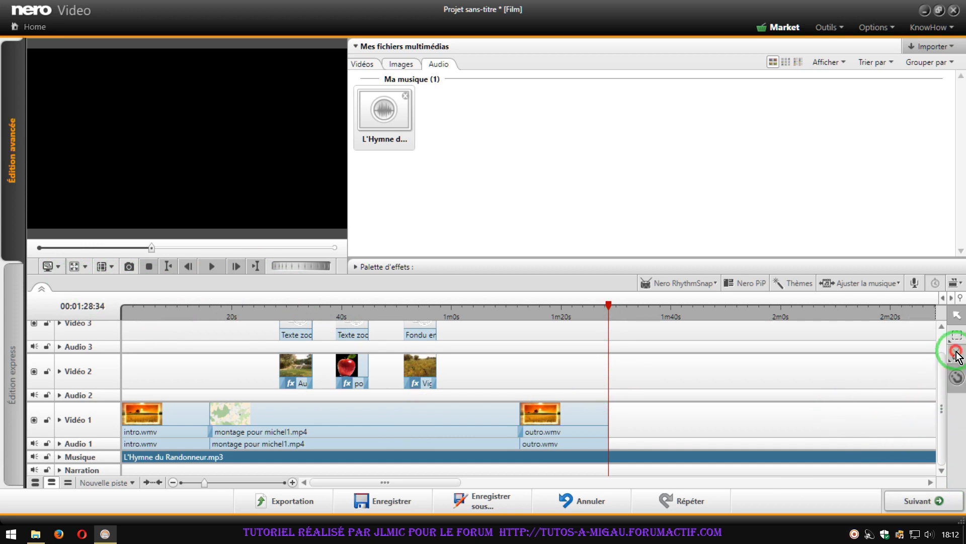
left_click(610, 459)
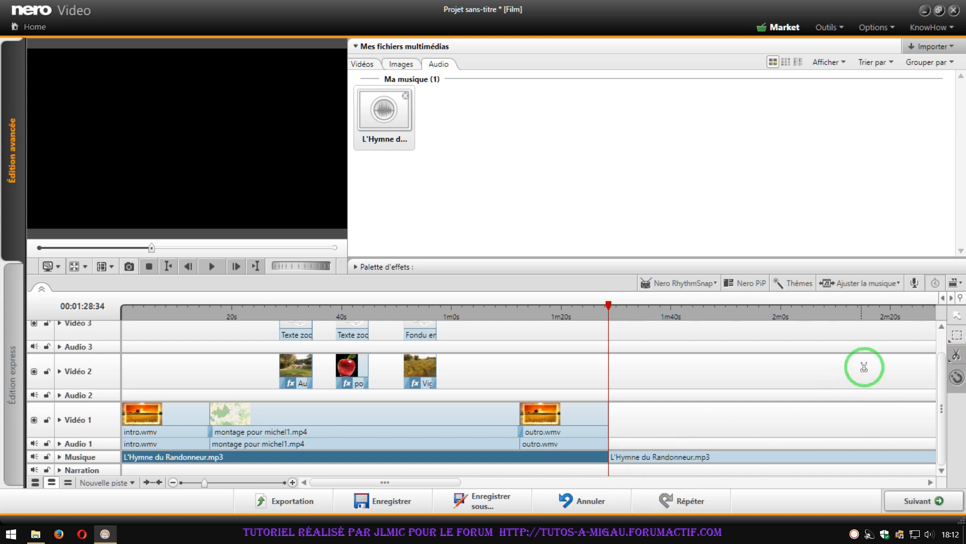
left_click(956, 314)
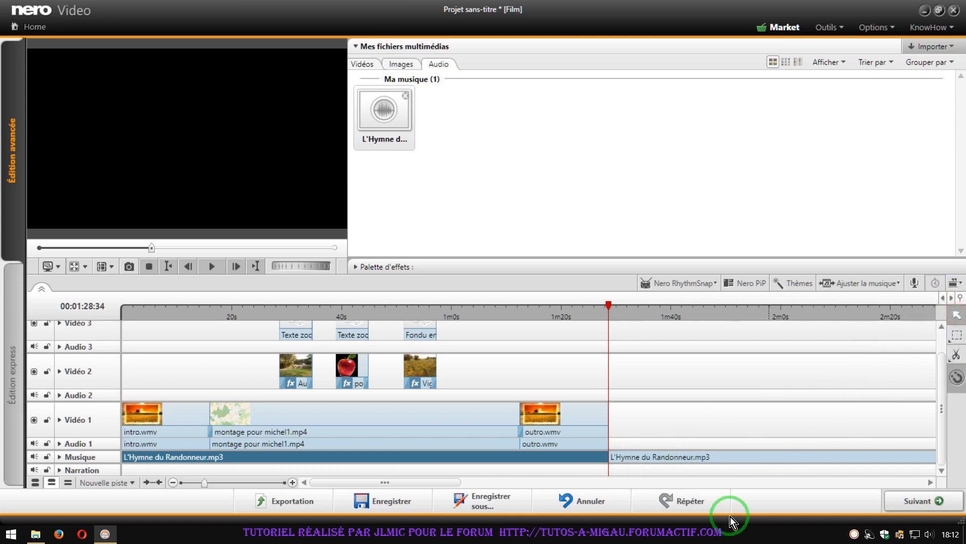
left_click(727, 460)
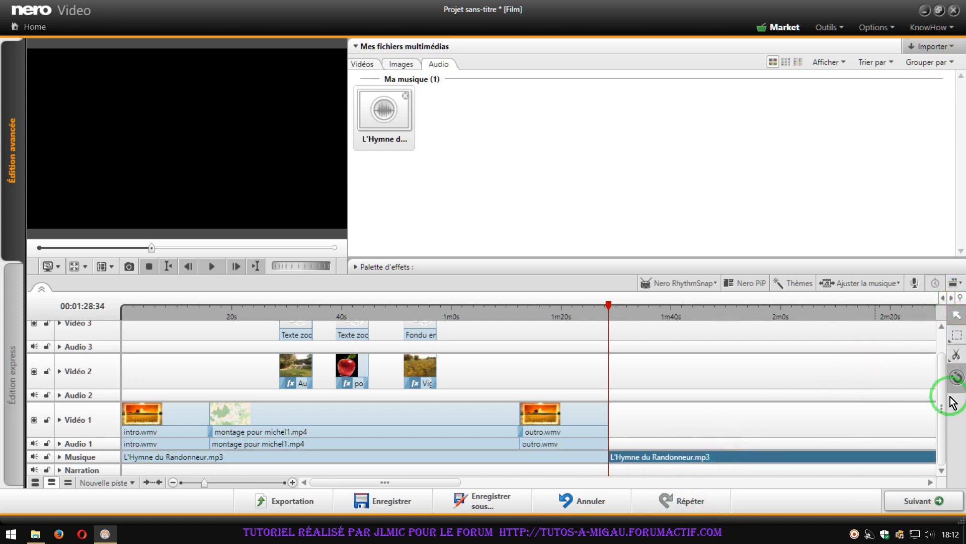
key("Delete")
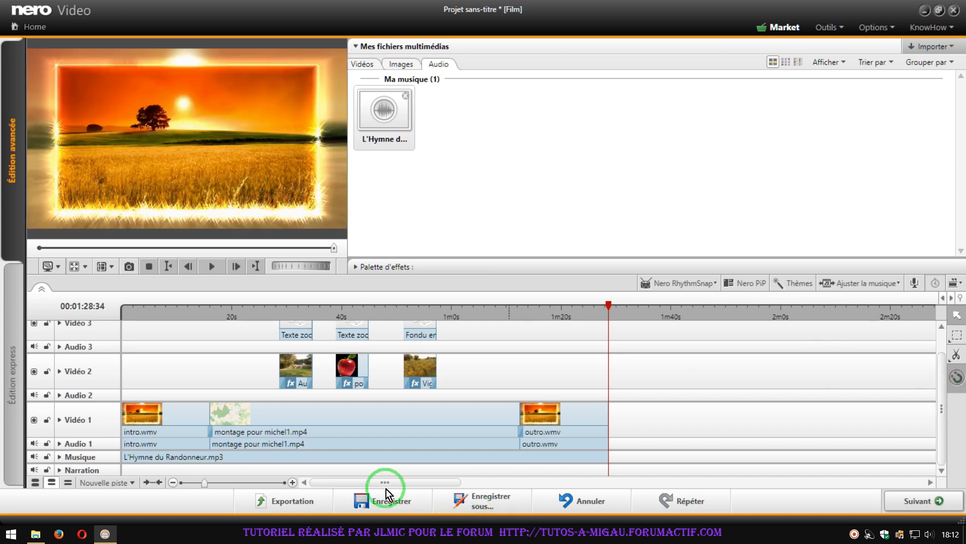
Step: Add a fade-in (Fondu en ouverture) and a fade-out (Fondu en fermeture) to the music clip
left_click(359, 460)
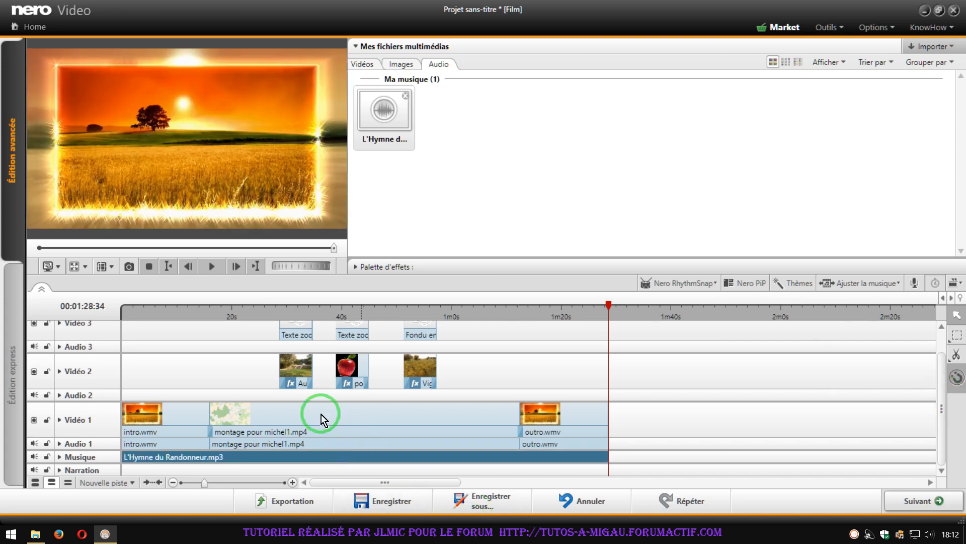
right_click(268, 454)
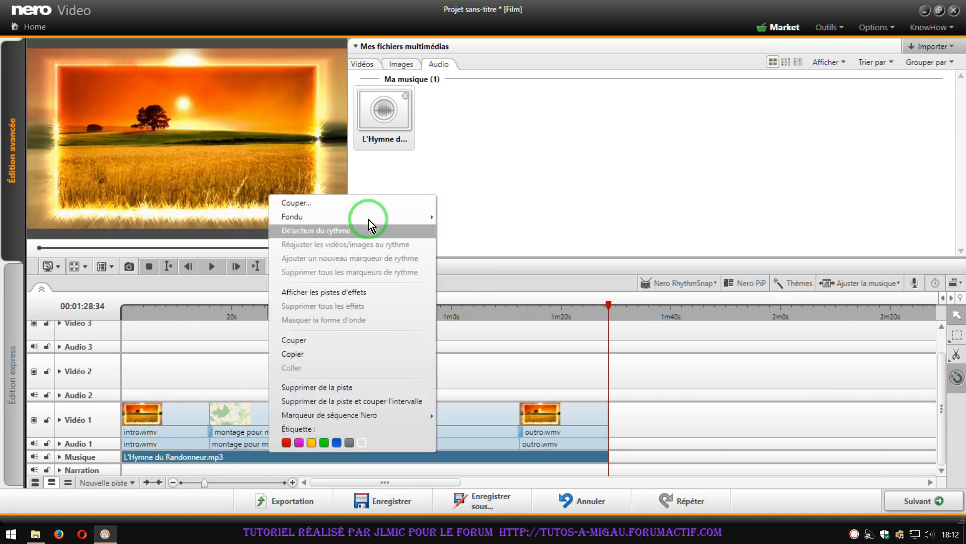
mouse_move(361, 214)
left_click(462, 214)
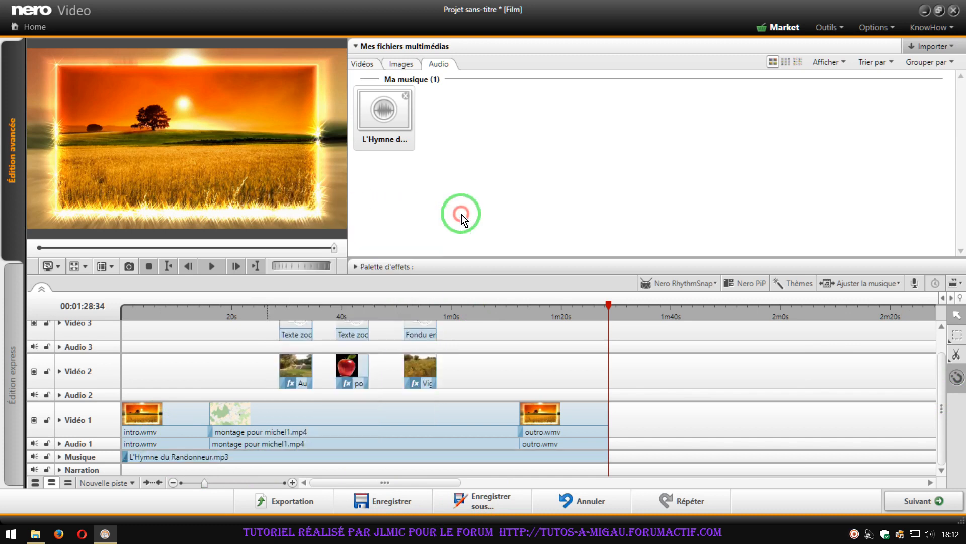
right_click(313, 454)
mouse_move(407, 213)
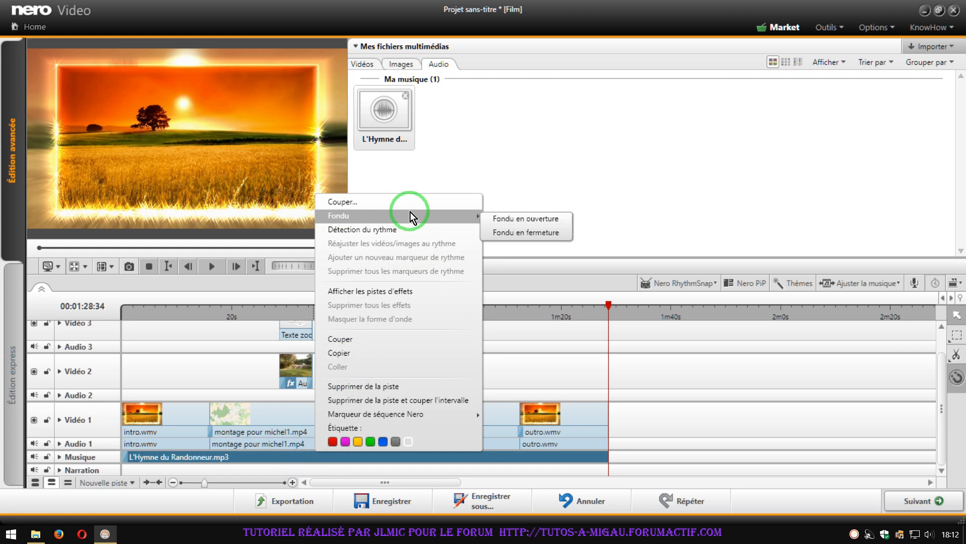
left_click(506, 233)
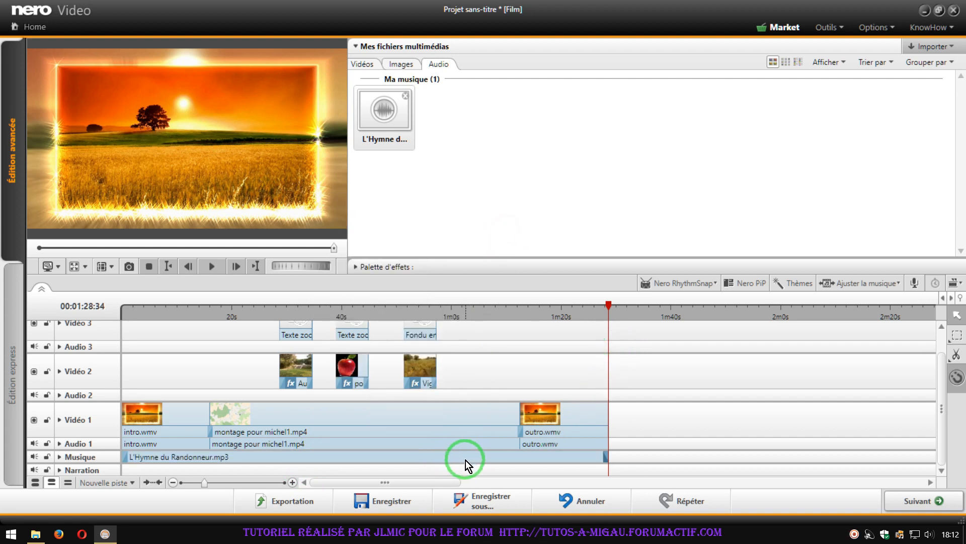
Step: Lengthen the music's fade-out to about 3 seconds and its fade-in to about 2 seconds
scroll(598, 422, "up", 3)
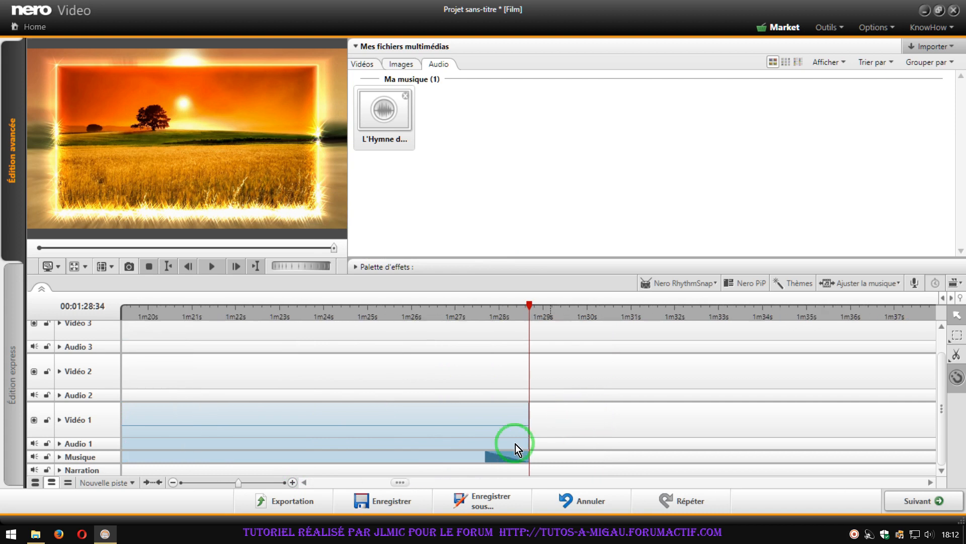
left_click_drag(484, 458, 395, 448)
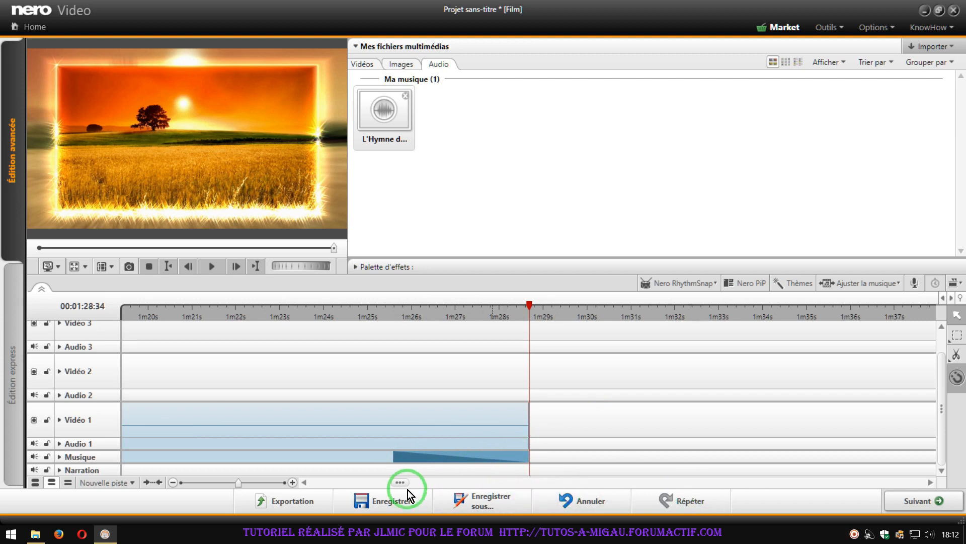
left_click_drag(405, 482, 150, 443)
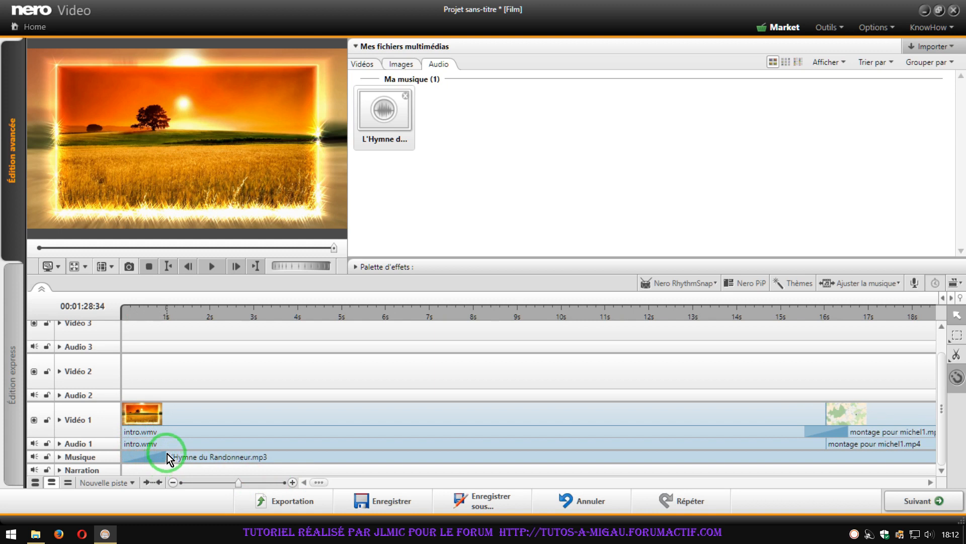
left_click_drag(167, 454, 213, 455)
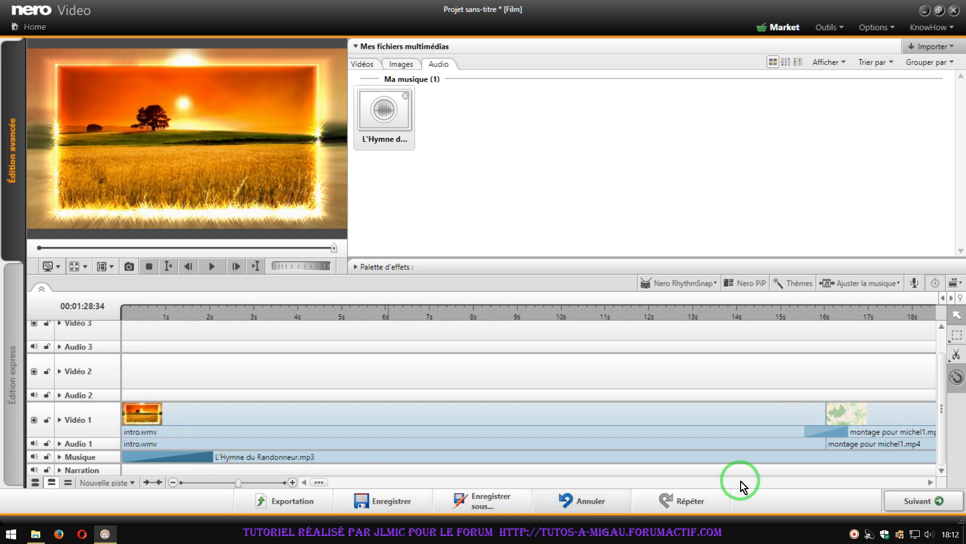
Step: Lengthen the transition at the end of the Vigne.png clip to about 2 seconds
left_click_drag(319, 481, 361, 478)
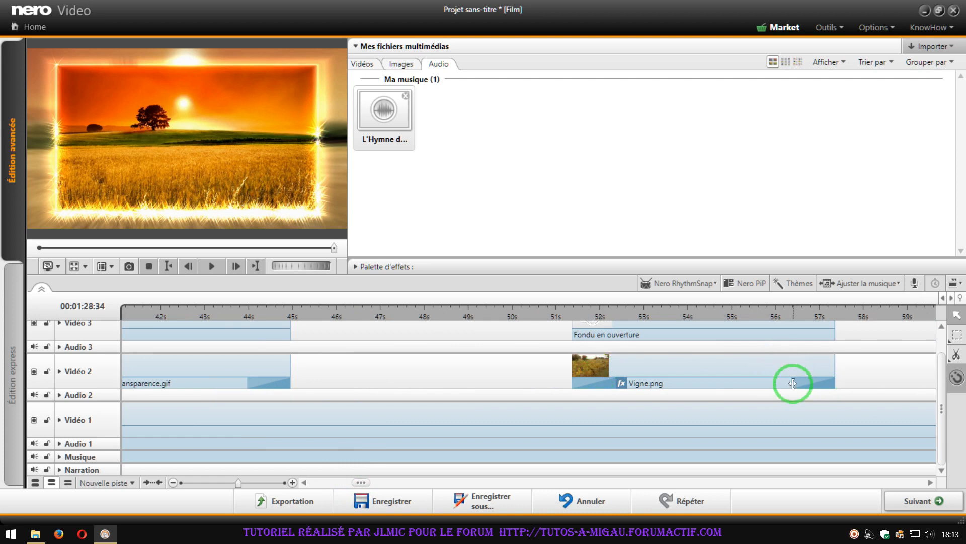
left_click_drag(792, 381, 751, 378)
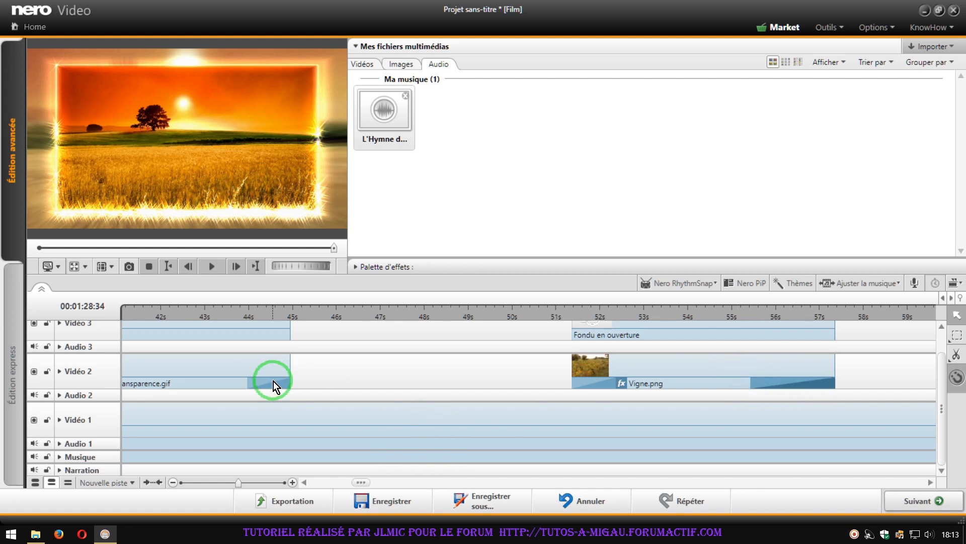
scroll(392, 411, "right", 1)
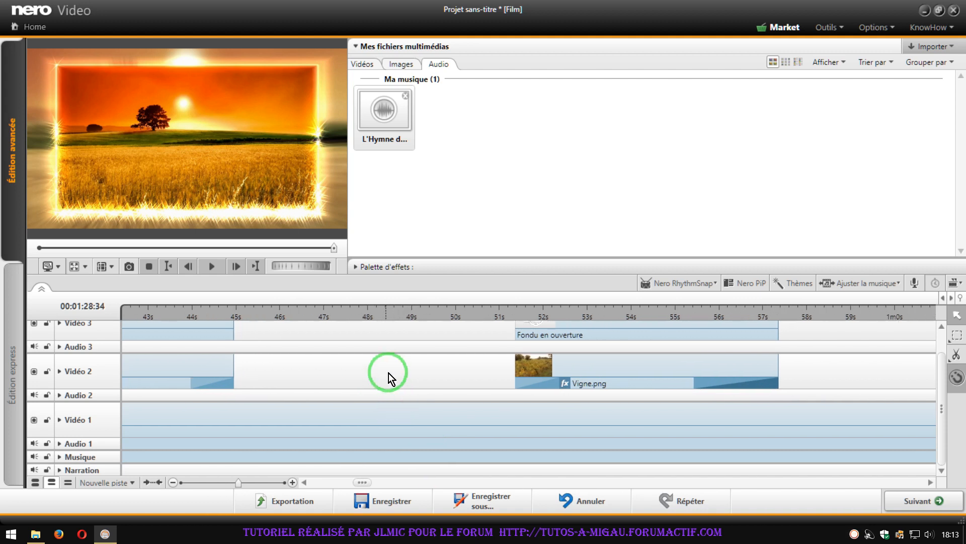
scroll(388, 373, "left", 2)
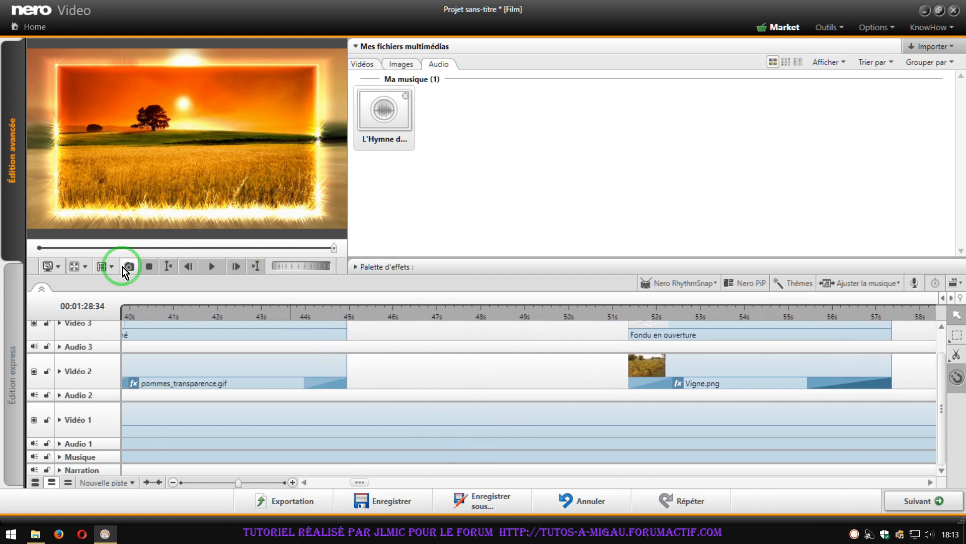
Step: Return to the start of the film and play it in full-screen preview
left_click(150, 265)
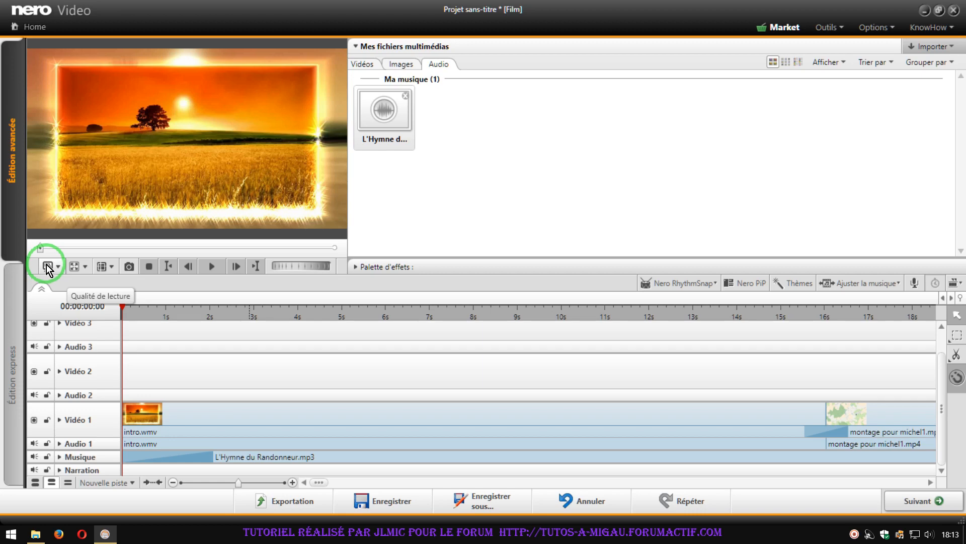
left_click(75, 267)
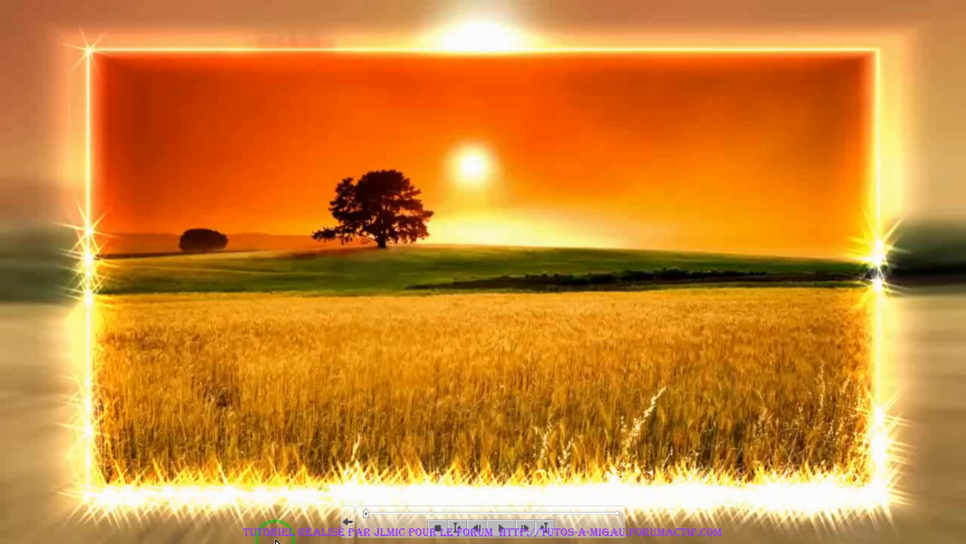
left_click(502, 528)
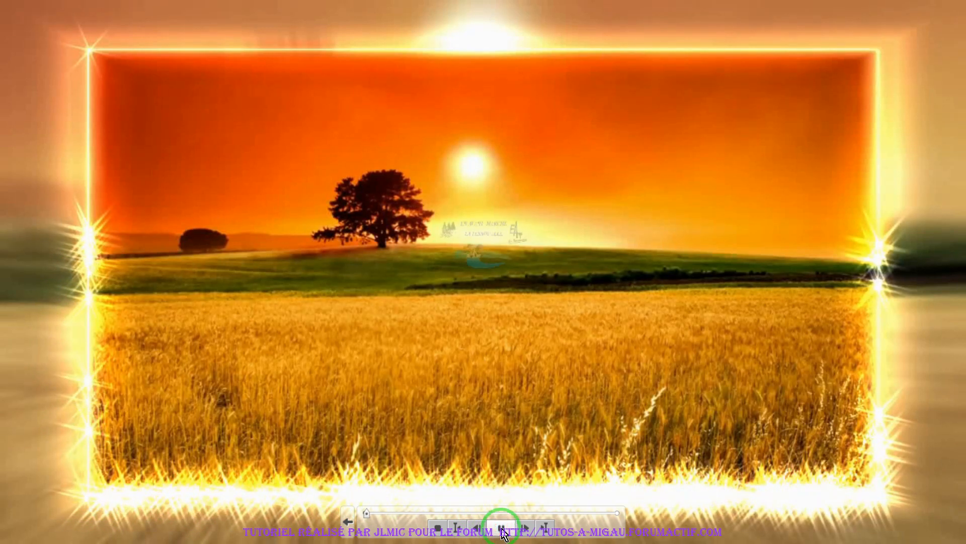